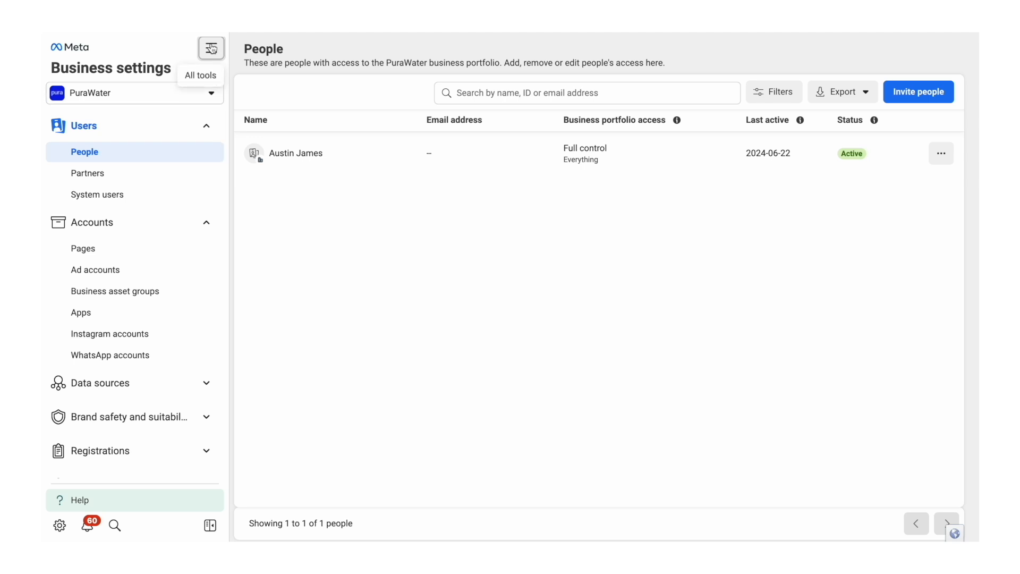
Step: Open the PuraWater ad account in Billing & payments and check its daily spending limit
{"action": "left_click", "coordinate": [210, 51]}
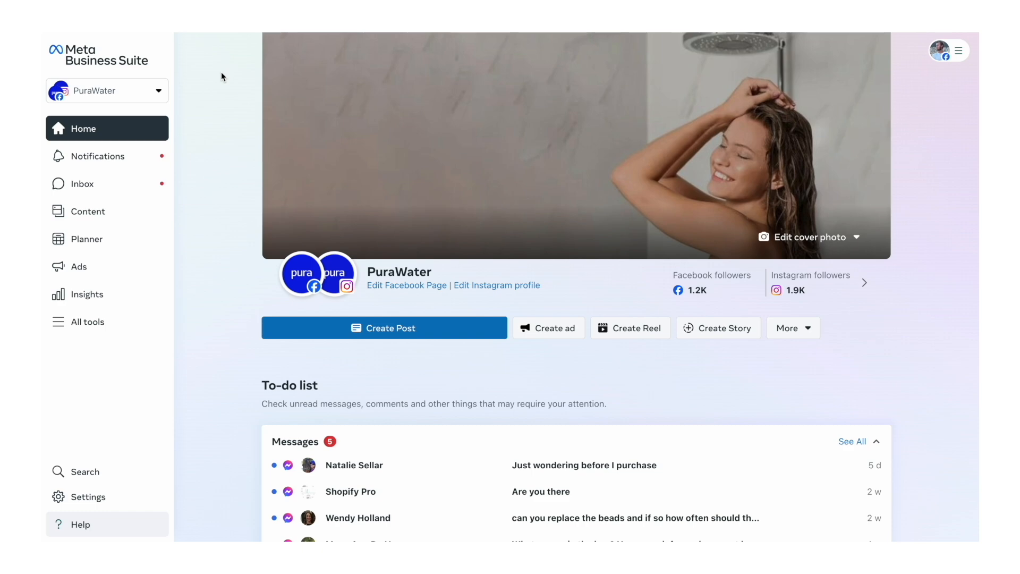
{"action": "left_click", "coordinate": [84, 326]}
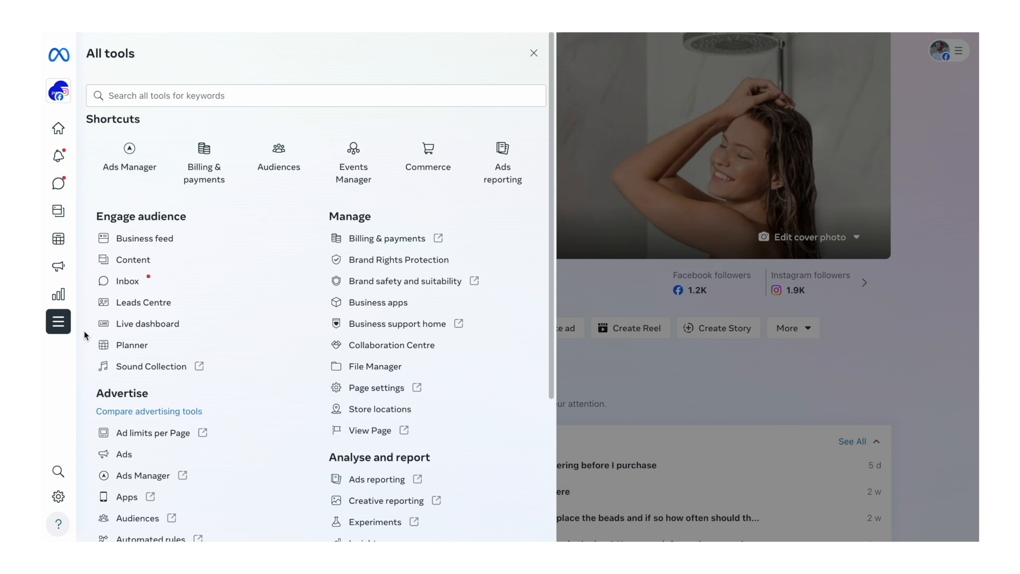
{"action": "left_click", "coordinate": [202, 175]}
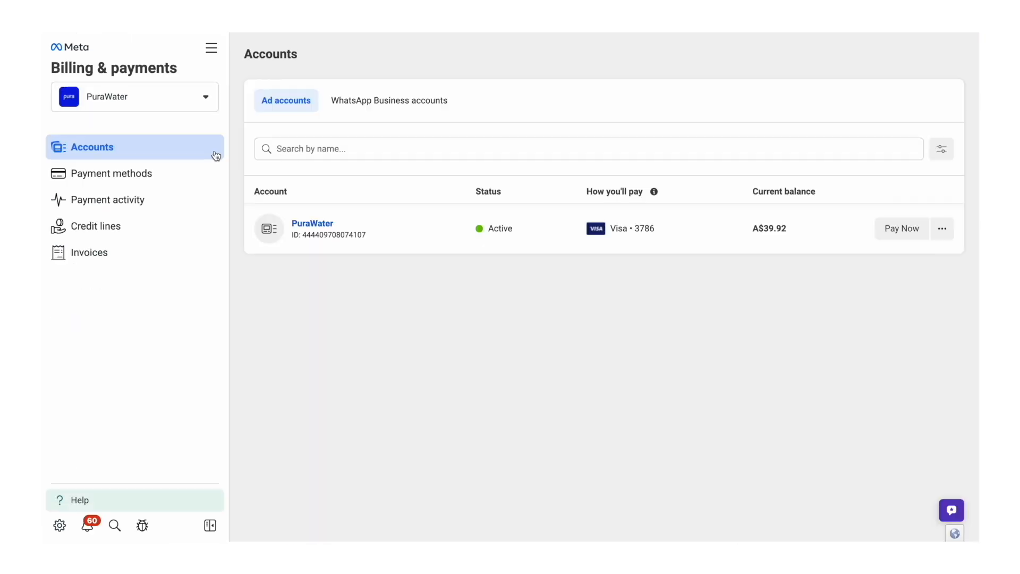
{"action": "left_click", "coordinate": [323, 225]}
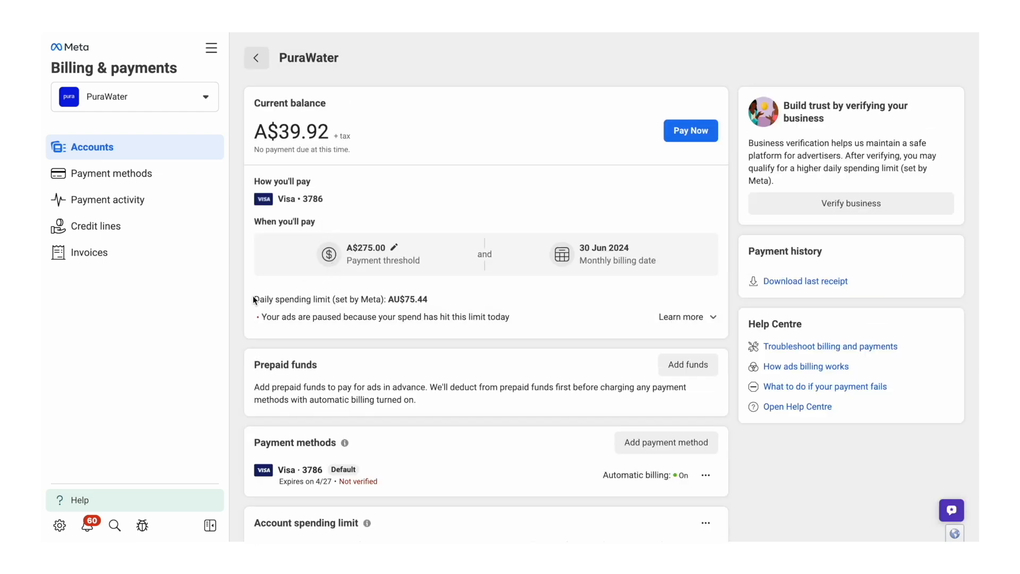
{"action": "left_click_drag", "start_coordinate": [255, 296], "coordinate": [434, 300]}
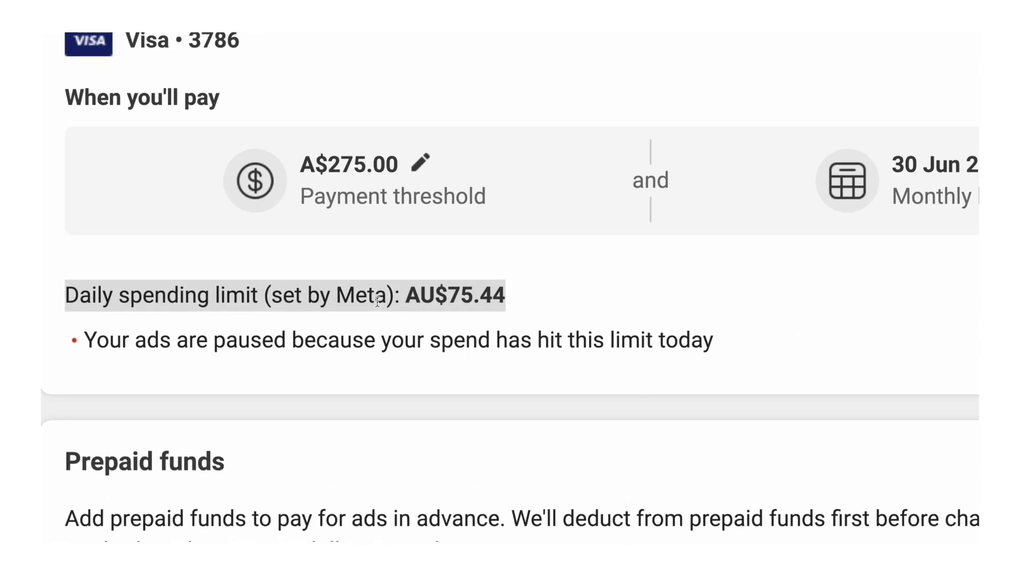
{"action": "left_click", "coordinate": [502, 297]}
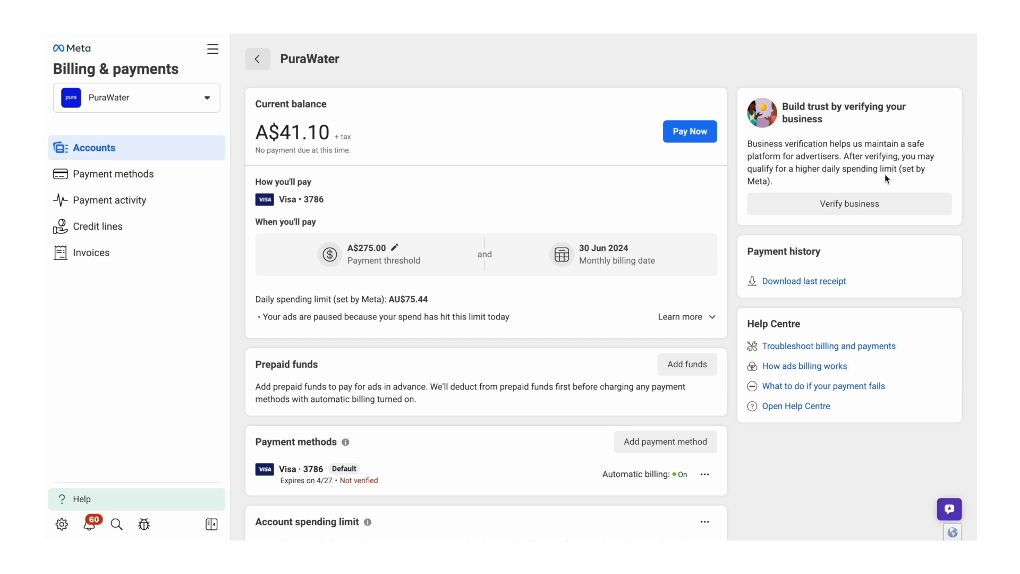
Step: Begin business verification with a desired ad spend of up to A$213 per day
{"action": "left_click", "coordinate": [851, 205]}
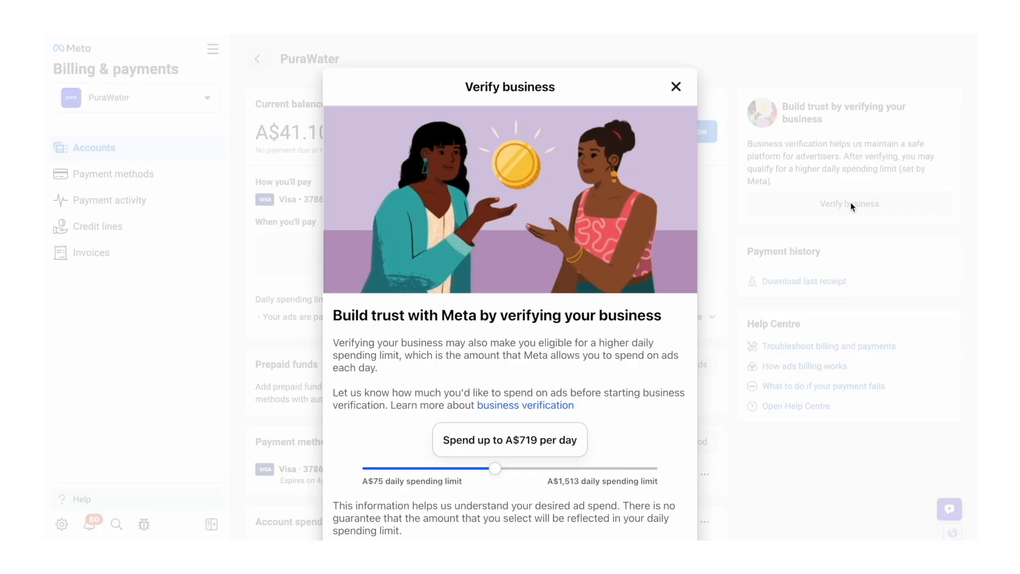
{"action": "scroll", "coordinate": [578, 423], "scroll_direction": "down", "scroll_amount": 2}
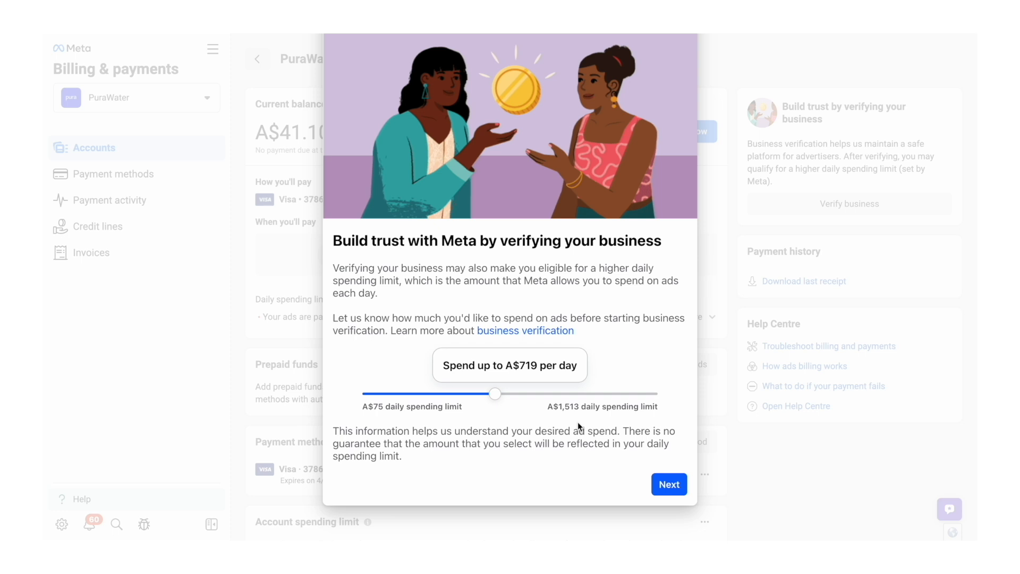
{"action": "left_click_drag", "start_coordinate": [495, 394], "coordinate": [674, 410]}
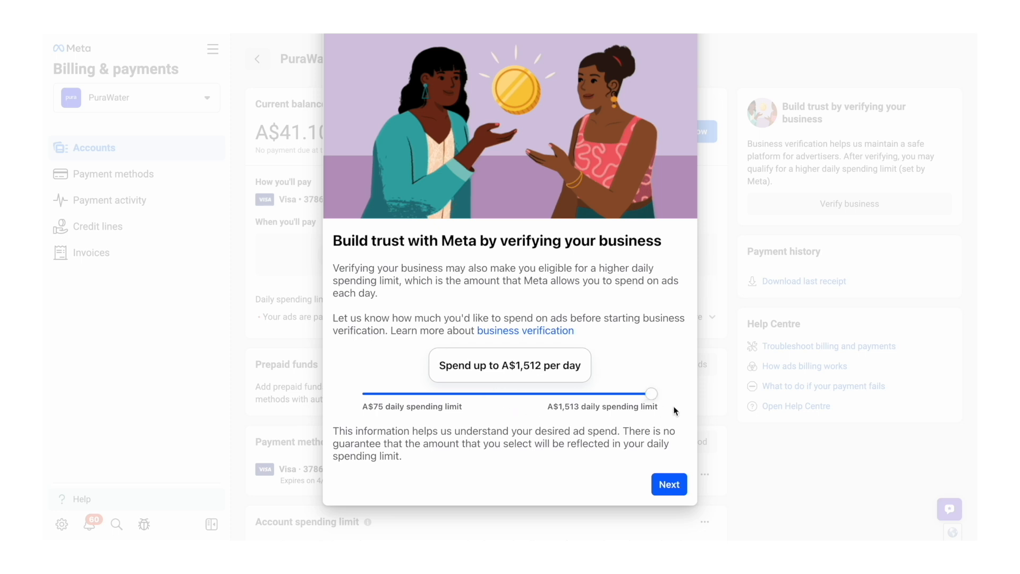
{"action": "left_click_drag", "start_coordinate": [674, 411], "coordinate": [390, 399]}
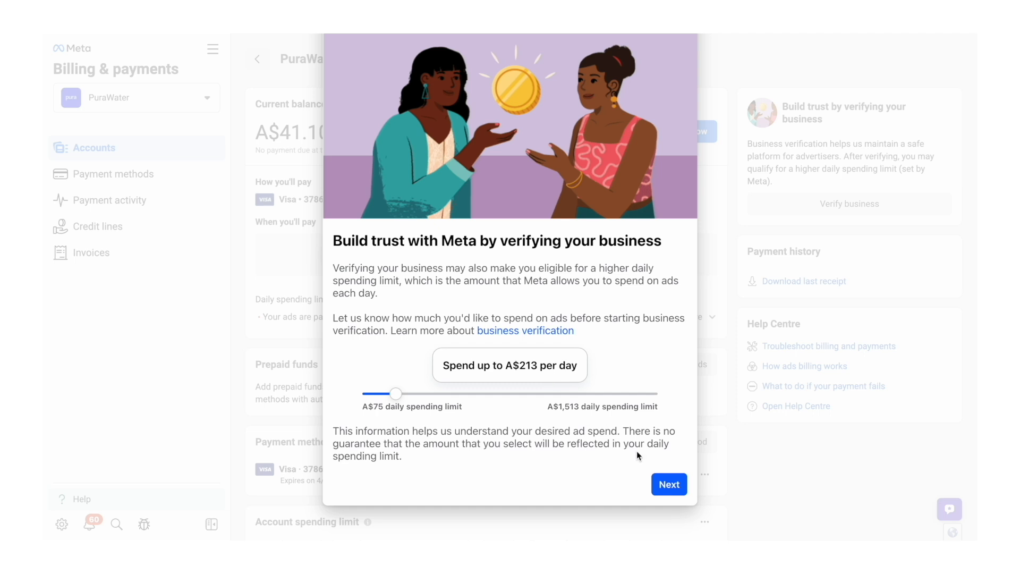
{"action": "left_click", "coordinate": [669, 485]}
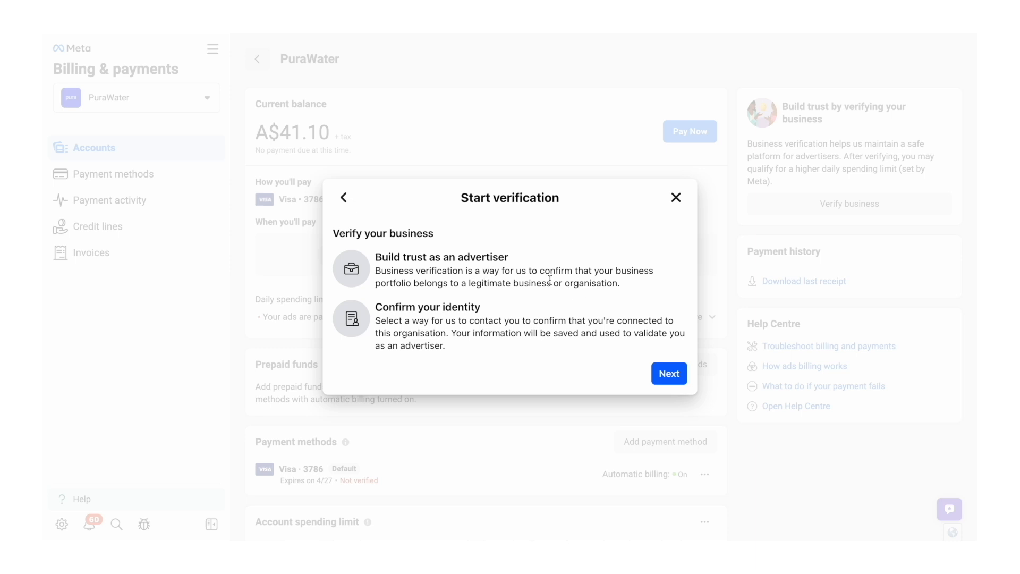
Step: Start the verification for a business in the United States and select FREEDOM BRAND GROUP LLC as the matching business
{"action": "left_click", "coordinate": [669, 374]}
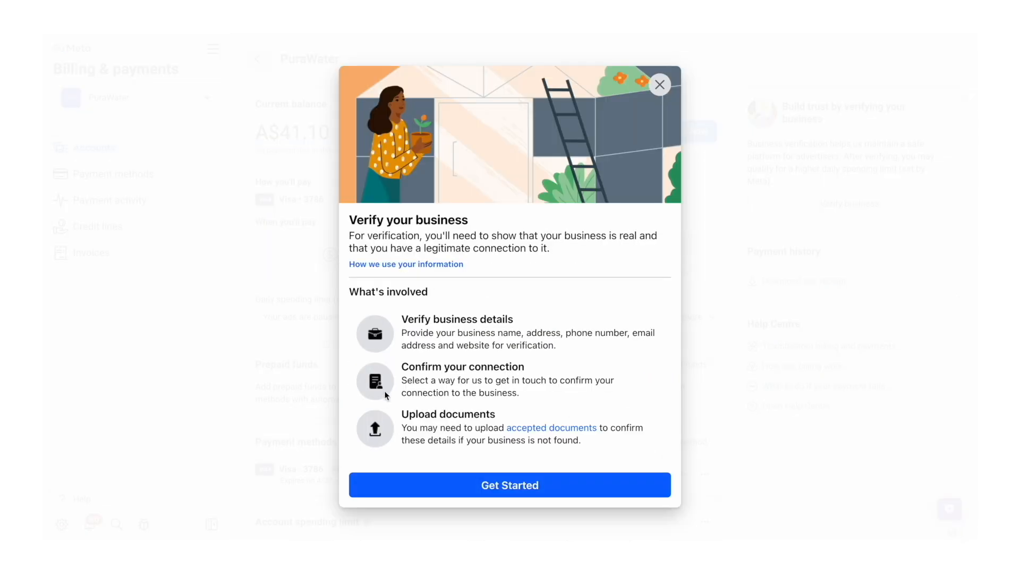
{"action": "left_click", "coordinate": [485, 486]}
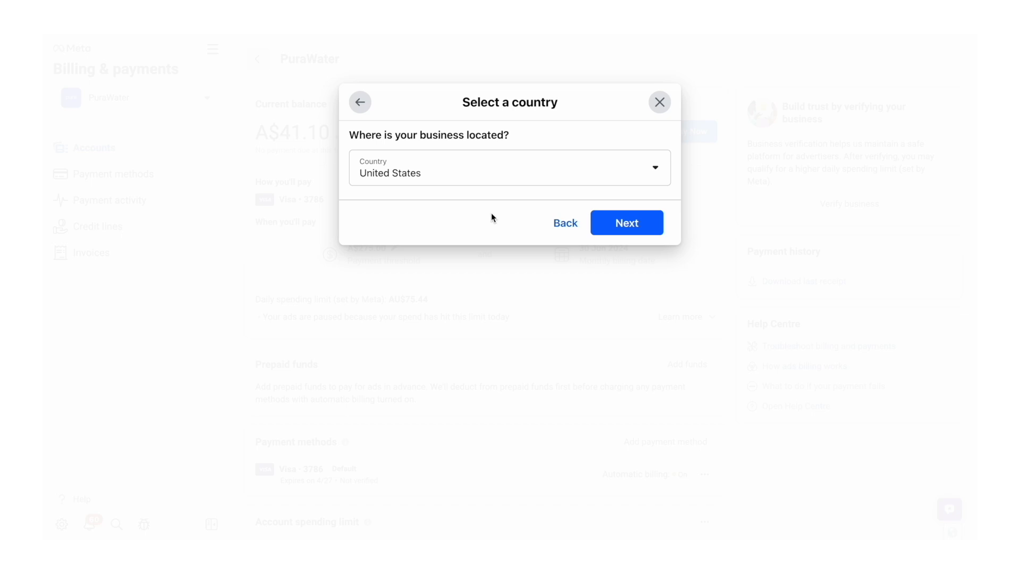
{"action": "left_click", "coordinate": [611, 233]}
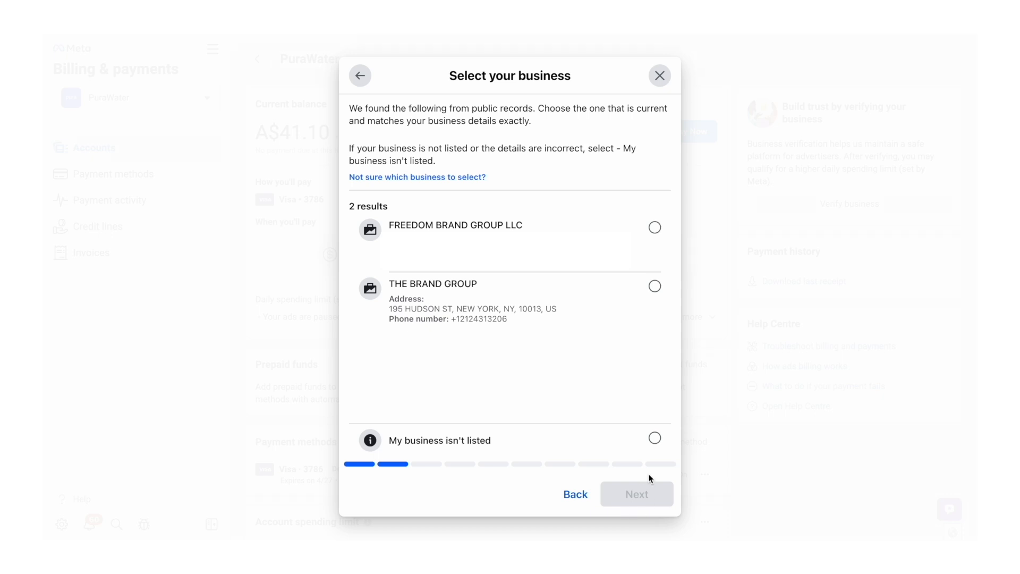
{"action": "left_click", "coordinate": [654, 228]}
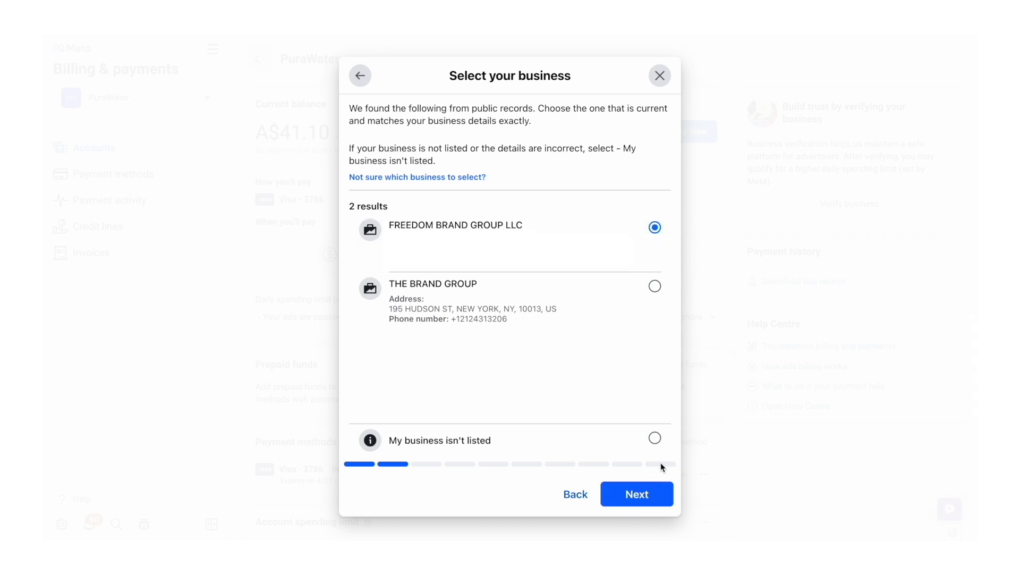
{"action": "left_click", "coordinate": [638, 495]}
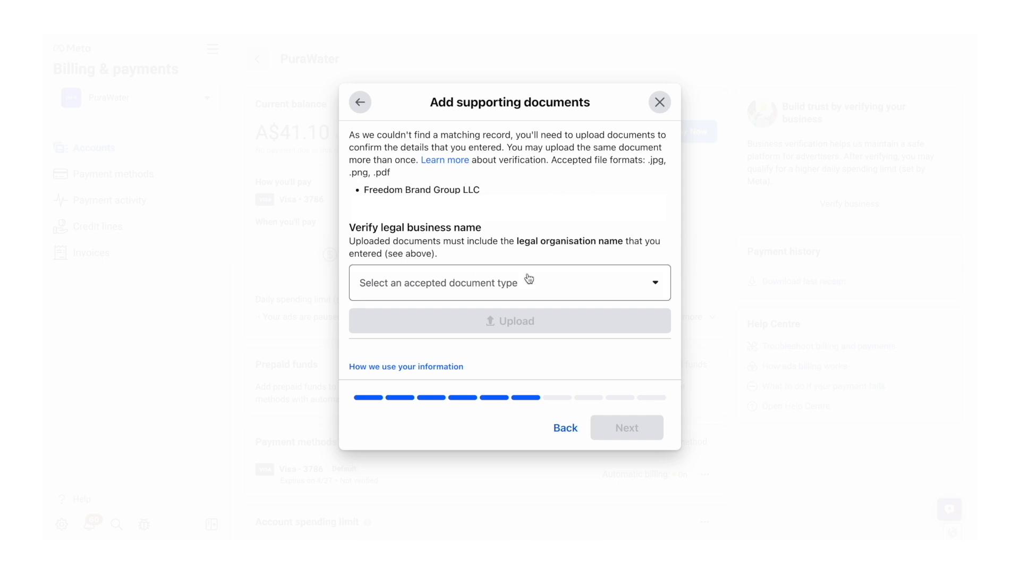
Step: Review the accepted document types for verifying the legal business name
{"action": "left_click", "coordinate": [493, 287]}
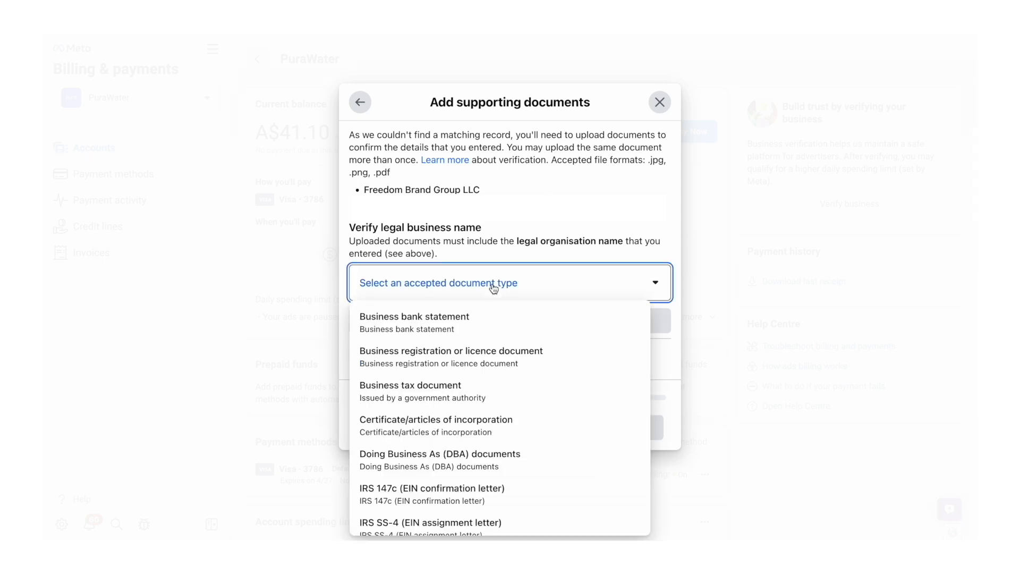
{"action": "scroll", "coordinate": [519, 337], "scroll_direction": "down", "scroll_amount": 1}
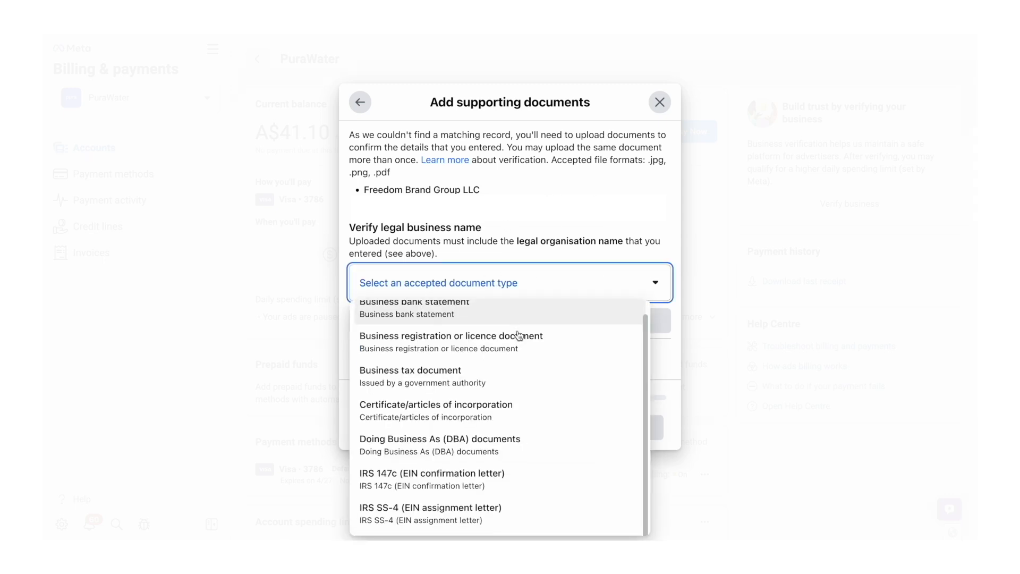
{"action": "scroll", "coordinate": [510, 382], "scroll_direction": "up", "scroll_amount": 1}
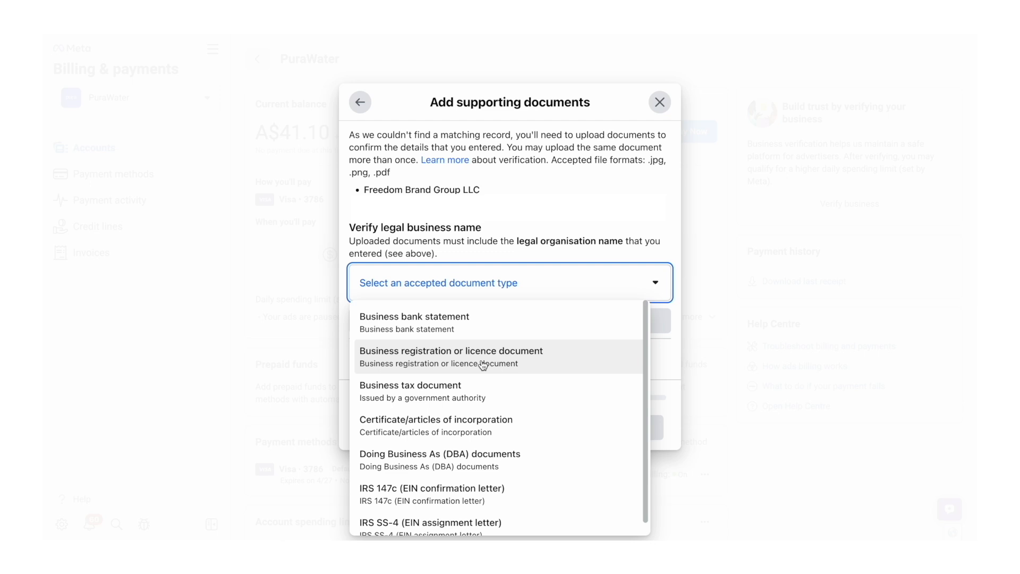
{"action": "scroll", "coordinate": [473, 399], "scroll_direction": "down", "scroll_amount": 1}
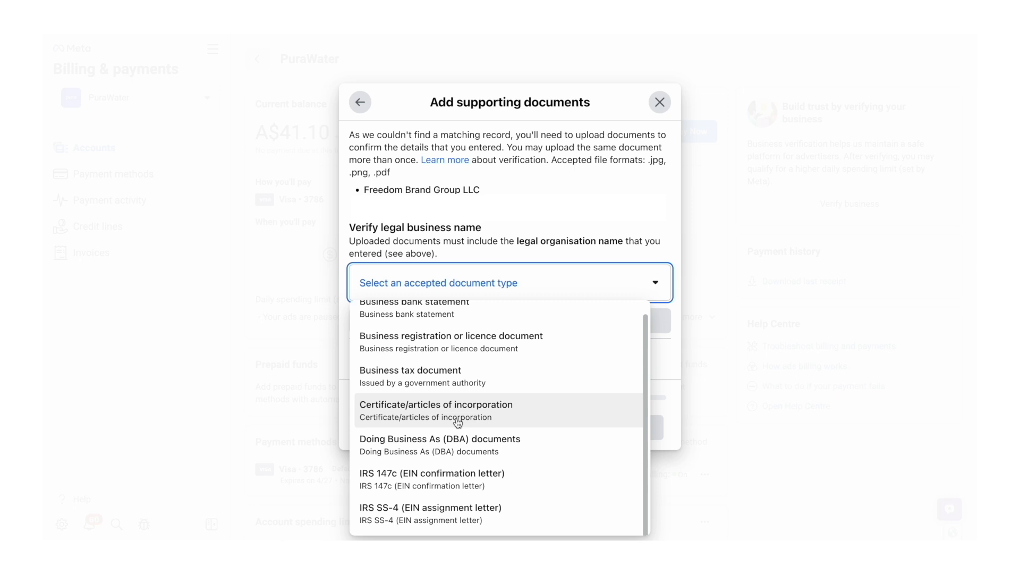
{"action": "scroll", "coordinate": [486, 451], "scroll_direction": "up", "scroll_amount": 1}
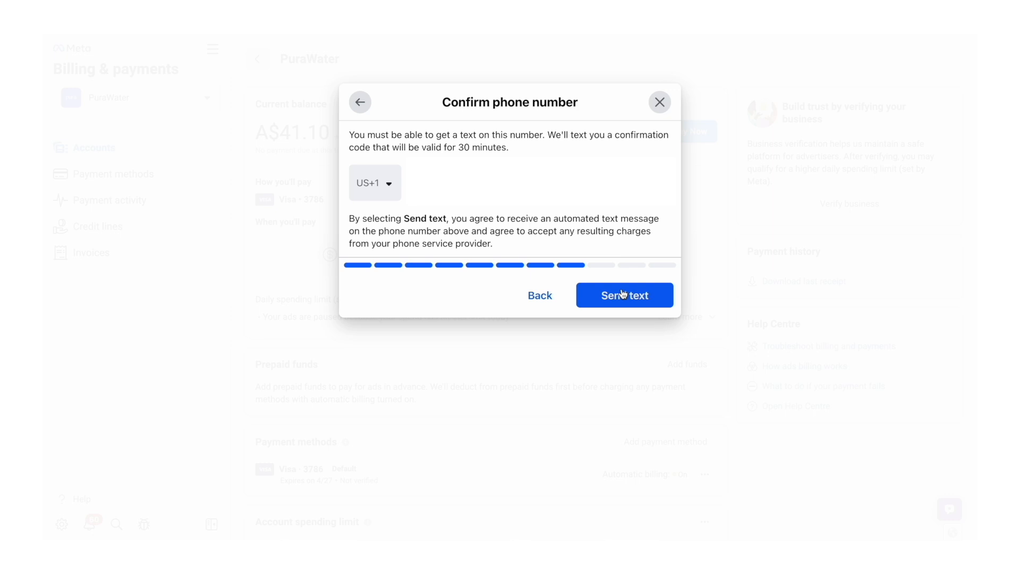
Step: Request a text message with the confirmation code for the business phone number
{"action": "left_click", "coordinate": [623, 294]}
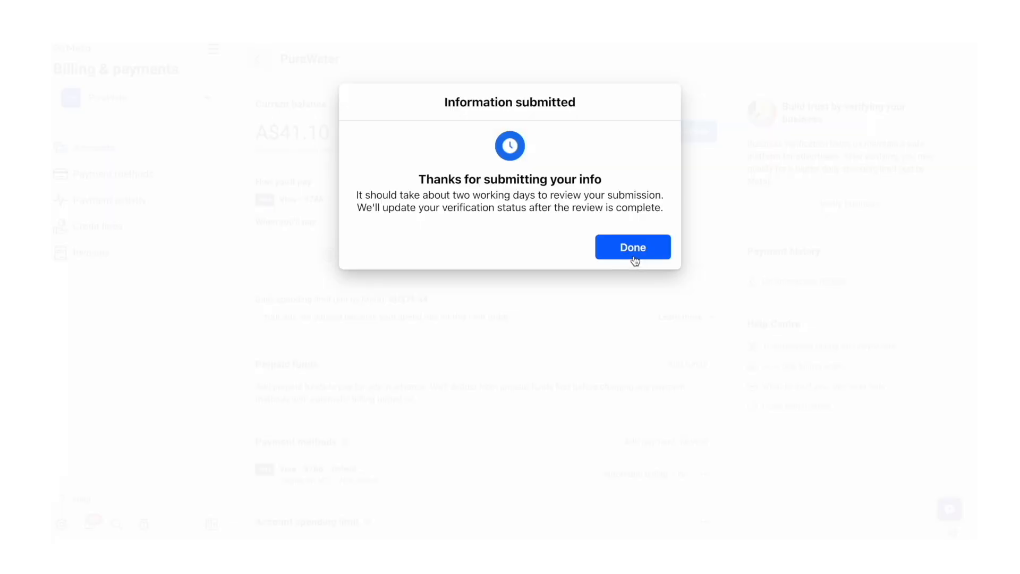
{"action": "left_click", "coordinate": [633, 253]}
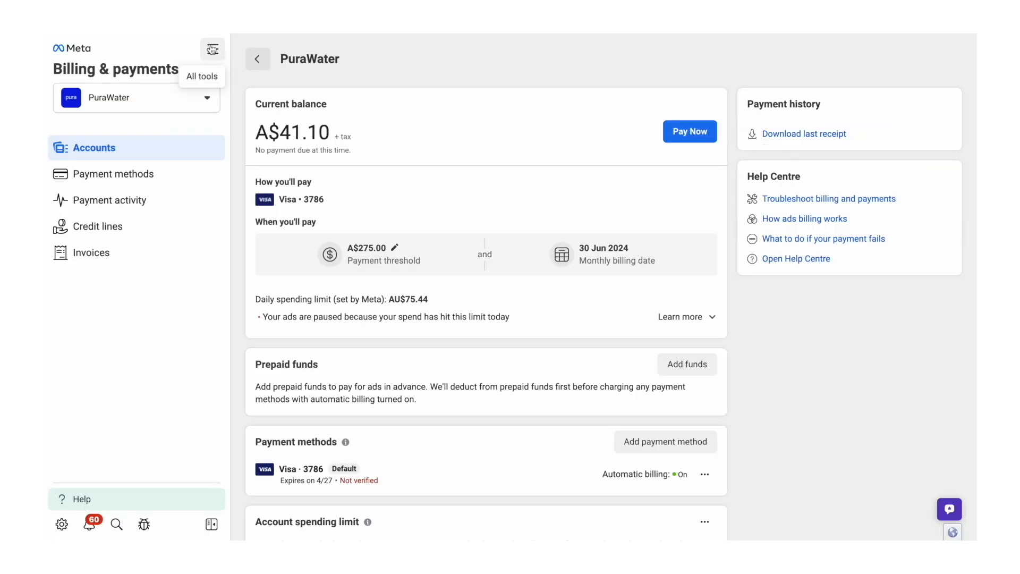
Step: Open the Business info page in Business settings to check the verification status
{"action": "left_click", "coordinate": [213, 50]}
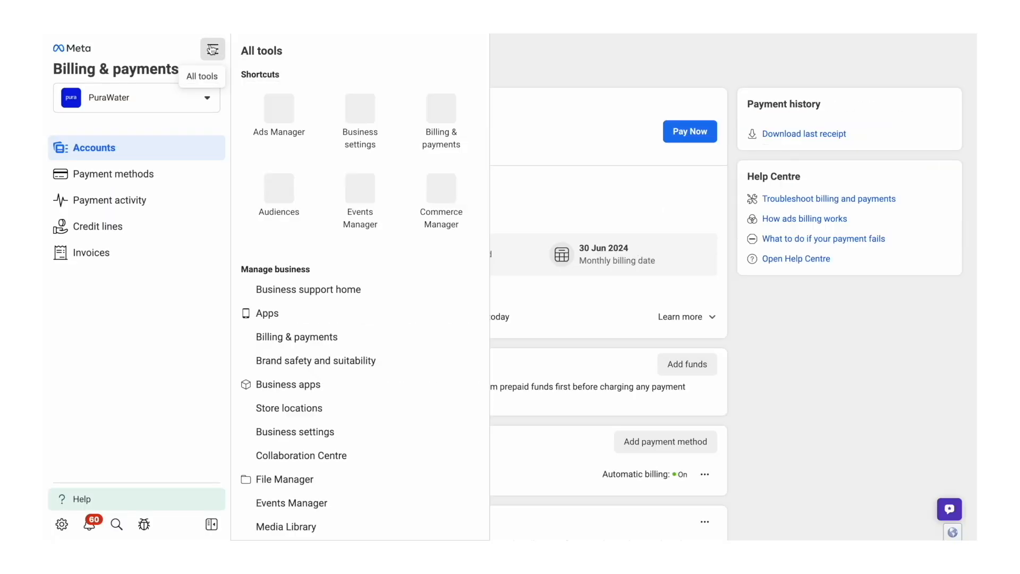
{"action": "left_click", "coordinate": [357, 118]}
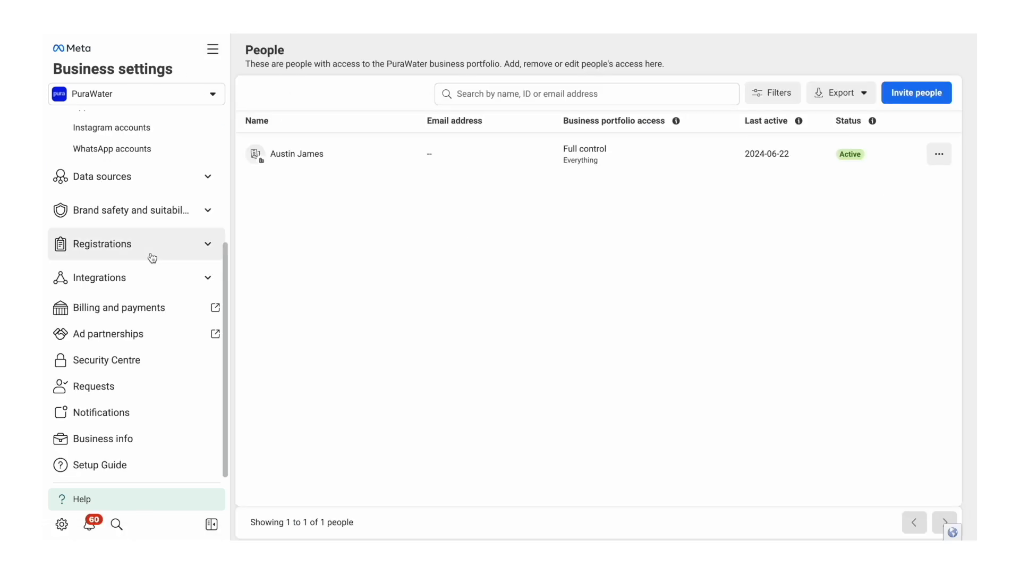
{"action": "left_click", "coordinate": [114, 442]}
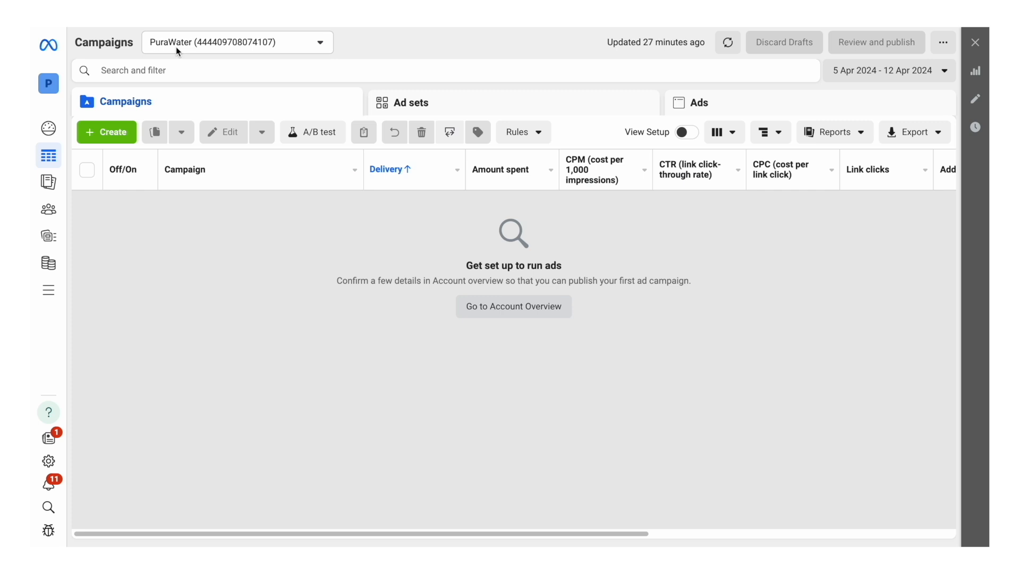
Step: In Ads Manager, create a campaign with the Sales objective using the manual sales campaign setup
{"action": "left_click", "coordinate": [113, 131]}
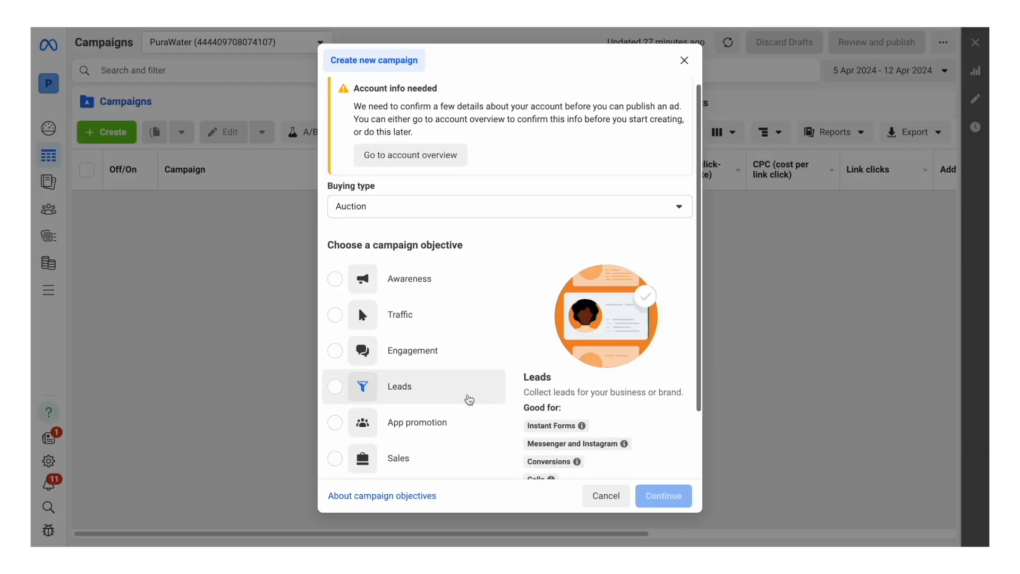
{"action": "scroll", "coordinate": [415, 396], "scroll_direction": "down", "scroll_amount": 2}
{"action": "left_click", "coordinate": [419, 387]}
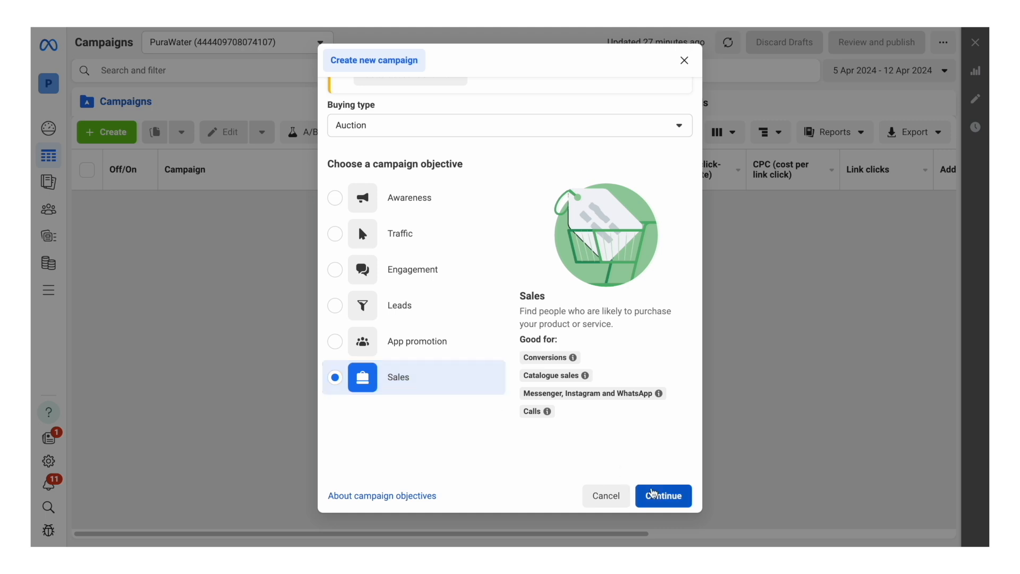
{"action": "left_click", "coordinate": [671, 498]}
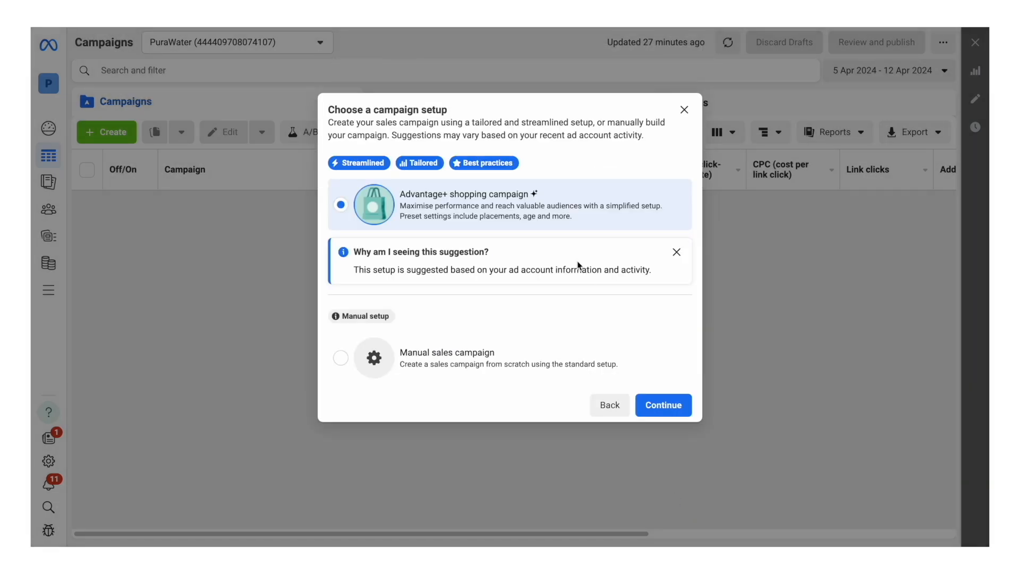
{"action": "left_click", "coordinate": [470, 367]}
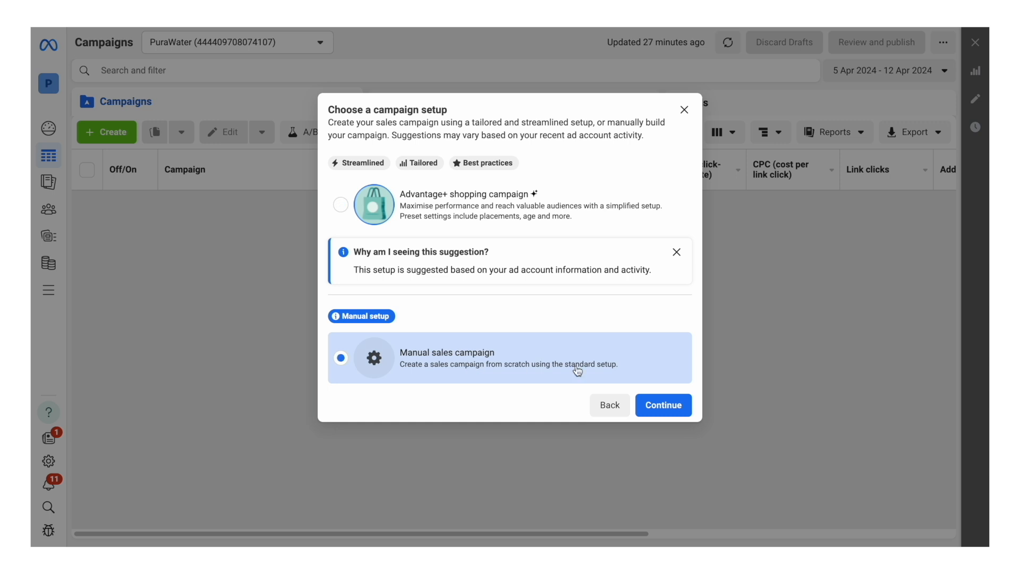
{"action": "left_click", "coordinate": [666, 405]}
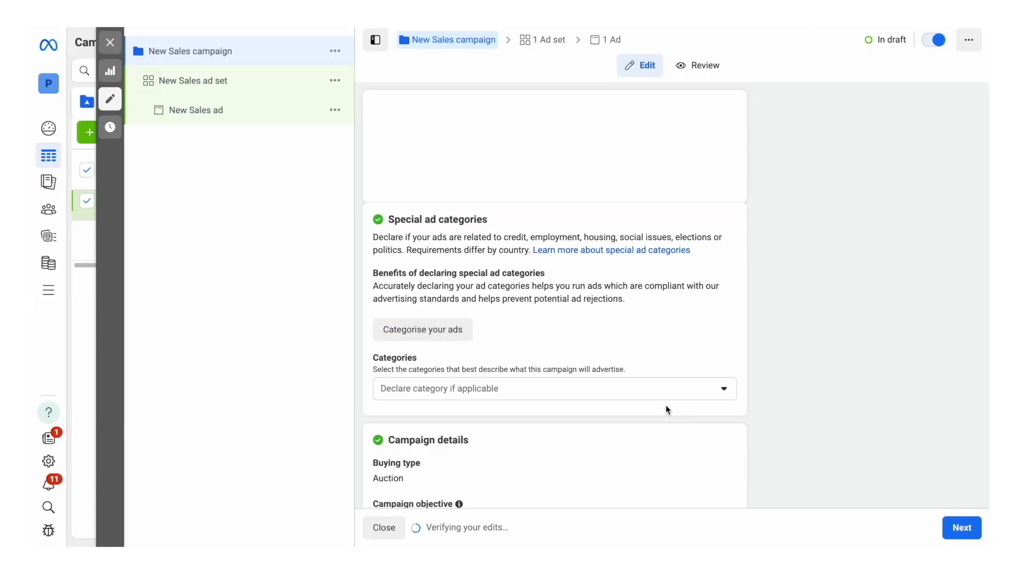
Step: Name the campaign "TOF - Shower Head - Testing - 1.3 BER", replacing the placeholders of the pasted naming template
{"action": "triple_click", "coordinate": [439, 132]}
{"action": "type", "text": "TOF - [Product name] - Testing - [BER]"}
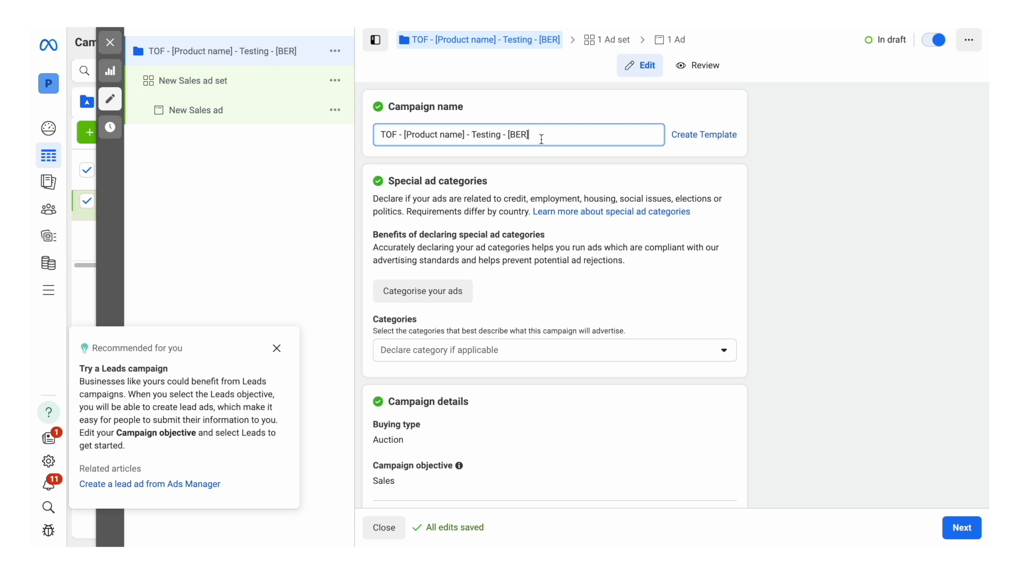
{"action": "left_click_drag", "start_coordinate": [464, 134], "coordinate": [405, 137]}
{"action": "type", "text": "Shower Head"}
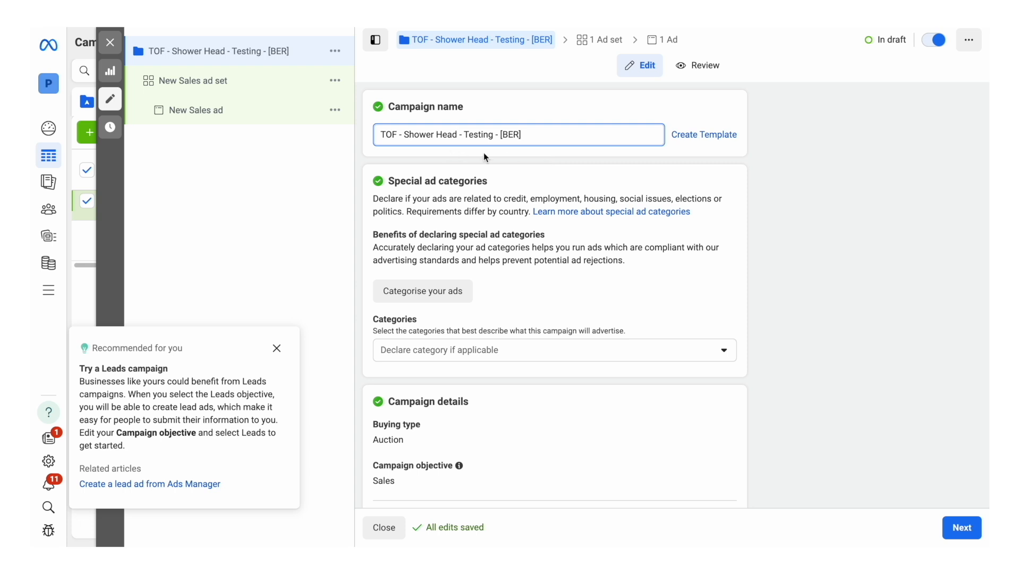
{"action": "key", "text": "End"}
{"action": "key", "text": "BackSpace"}
{"action": "key", "text": "BackSpace"}
{"action": "key", "text": "BackSpace"}
{"action": "key", "text": "BackSpace"}
{"action": "key", "text": "BackSpace"}
{"action": "type", "text": "1.3"}
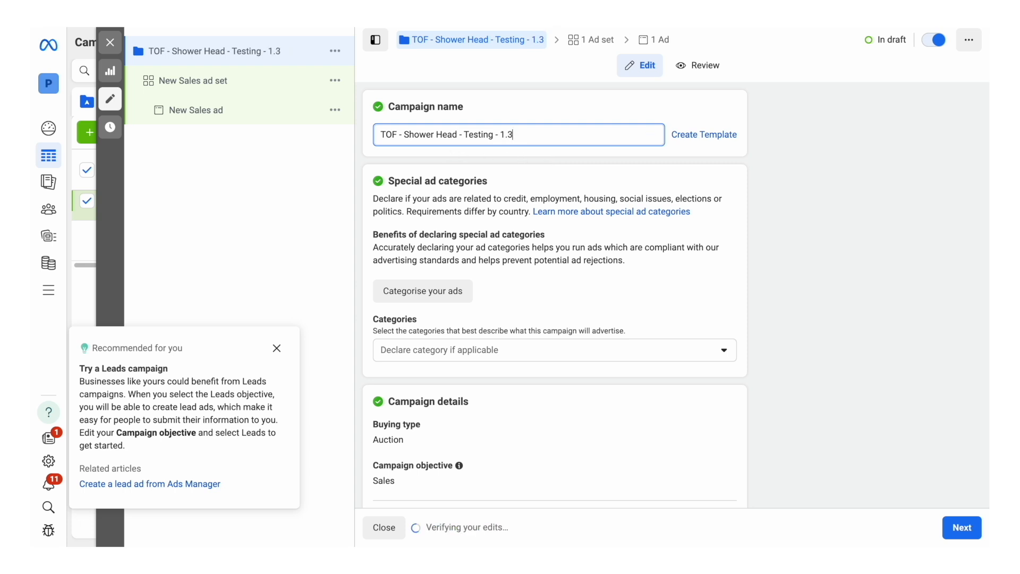
{"action": "type", "text": " BER"}
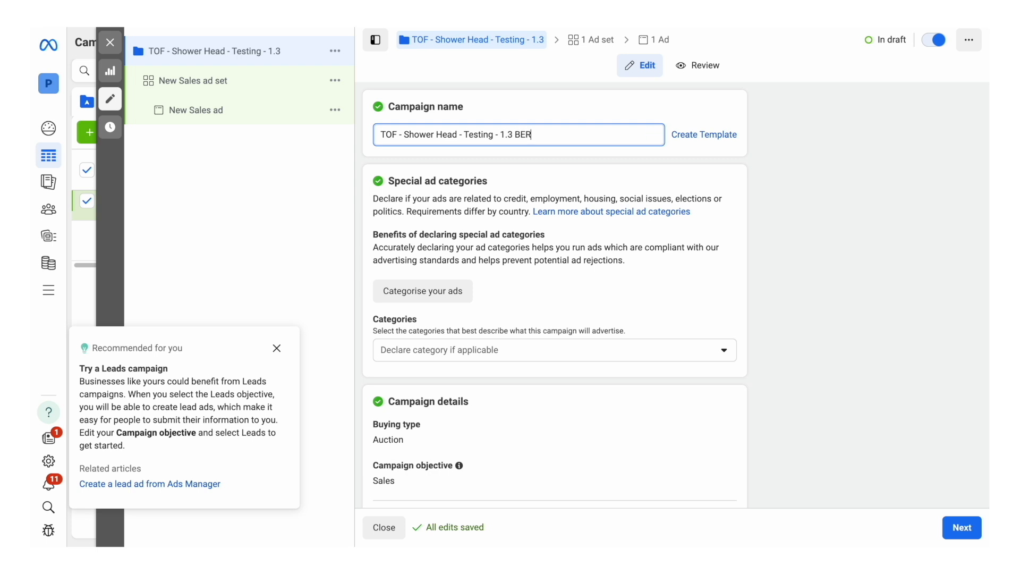
Step: Turn off the use of a catalogue in the campaign details
{"action": "scroll", "coordinate": [786, 346], "scroll_direction": "down", "scroll_amount": 5}
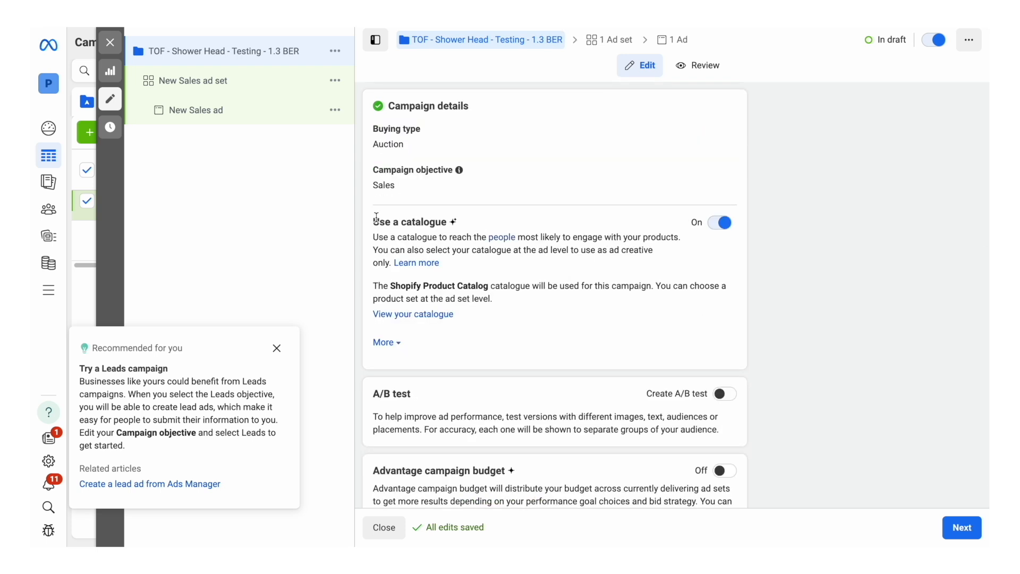
{"action": "left_click", "coordinate": [723, 229]}
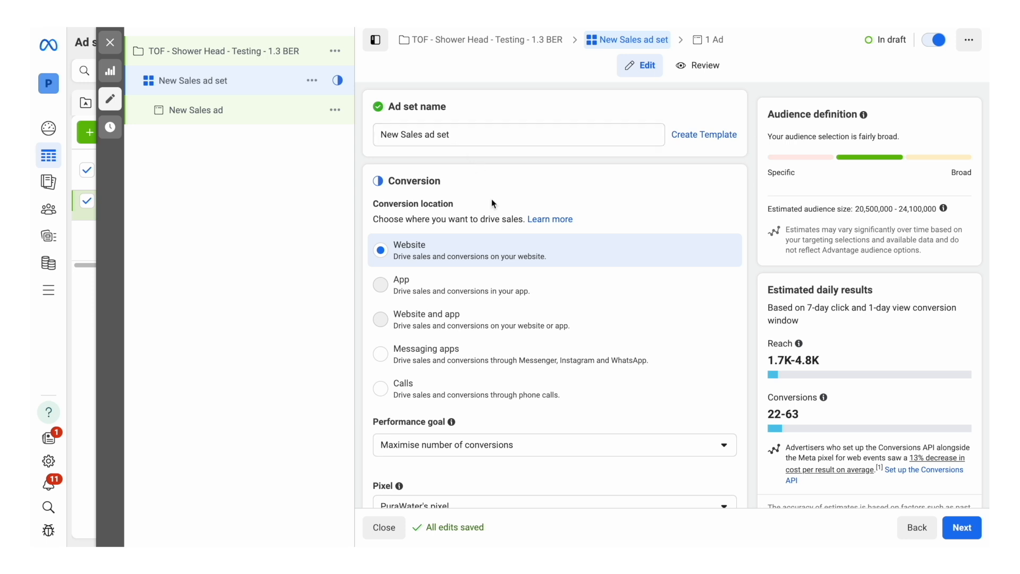
Step: Choose Purchase as the conversion event for the new sales ad set
{"action": "scroll", "coordinate": [493, 199], "scroll_direction": "down", "scroll_amount": 2}
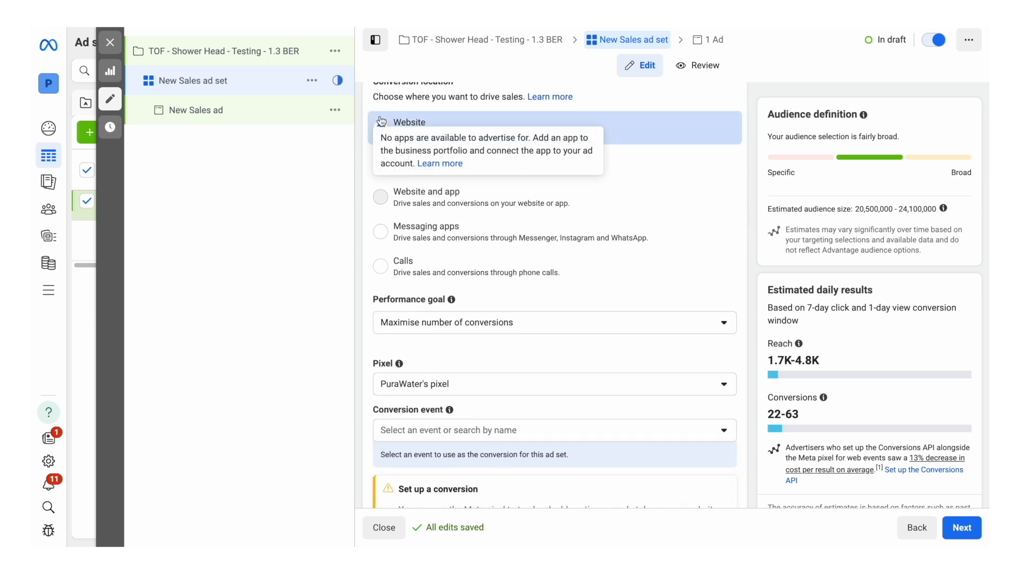
{"action": "scroll", "coordinate": [486, 304], "scroll_direction": "down", "scroll_amount": 3}
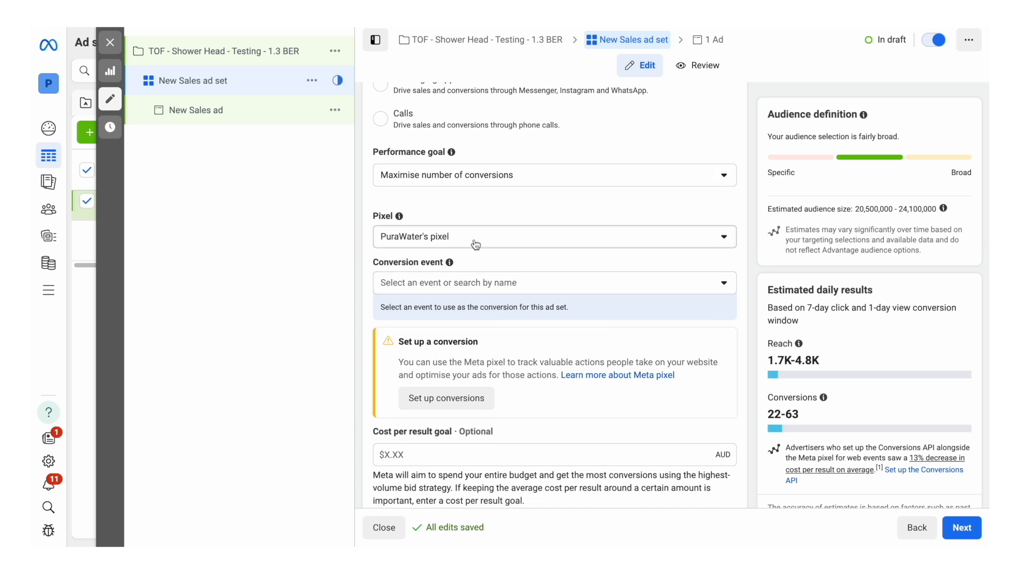
{"action": "left_click", "coordinate": [454, 292]}
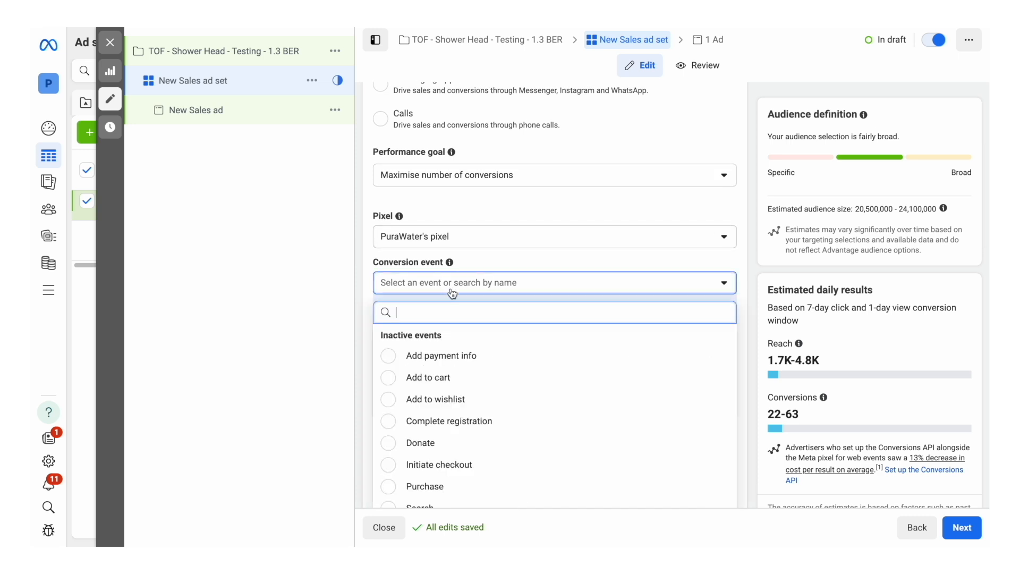
{"action": "scroll", "coordinate": [454, 401], "scroll_direction": "down", "scroll_amount": 2}
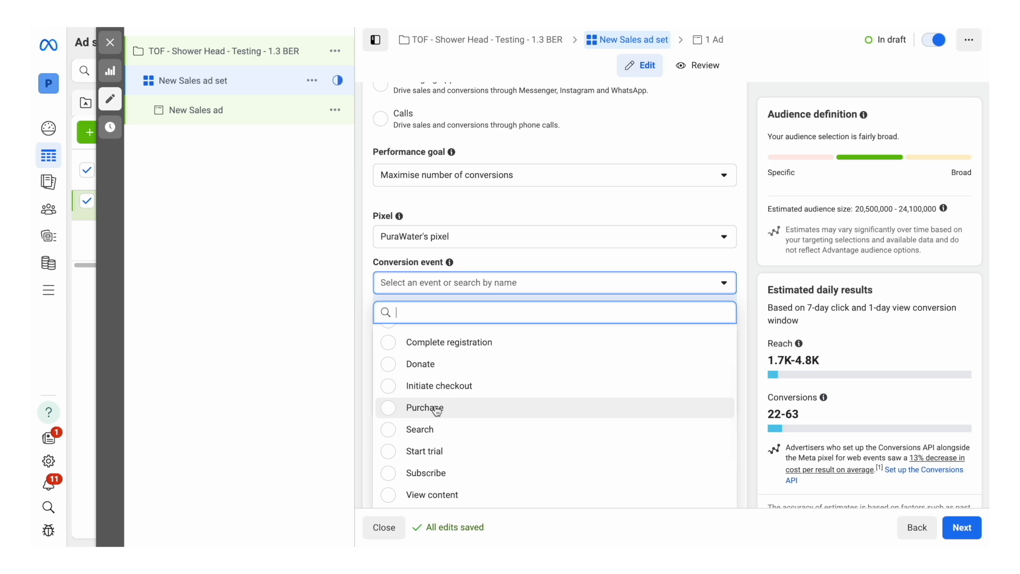
{"action": "left_click", "coordinate": [436, 410]}
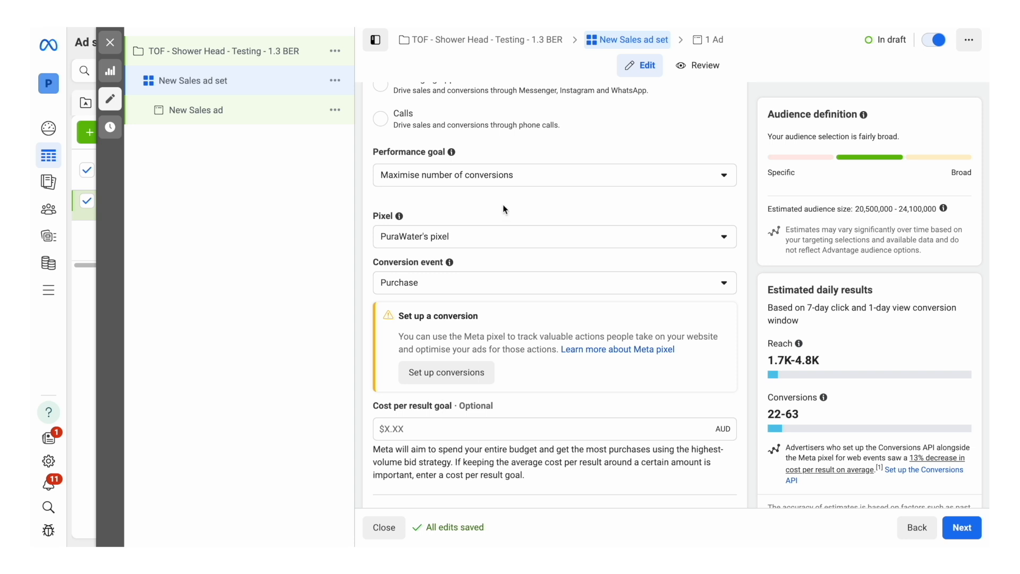
Step: Set the ad set's daily budget to $10.00 AUD
{"action": "scroll", "coordinate": [504, 209], "scroll_direction": "down", "scroll_amount": 3}
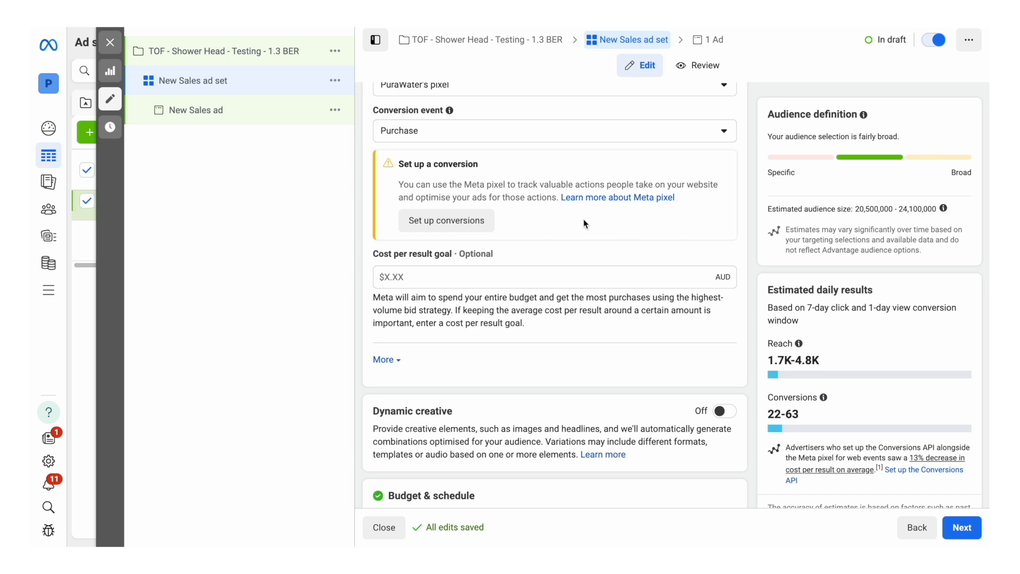
{"action": "scroll", "coordinate": [583, 219], "scroll_direction": "down", "scroll_amount": 5}
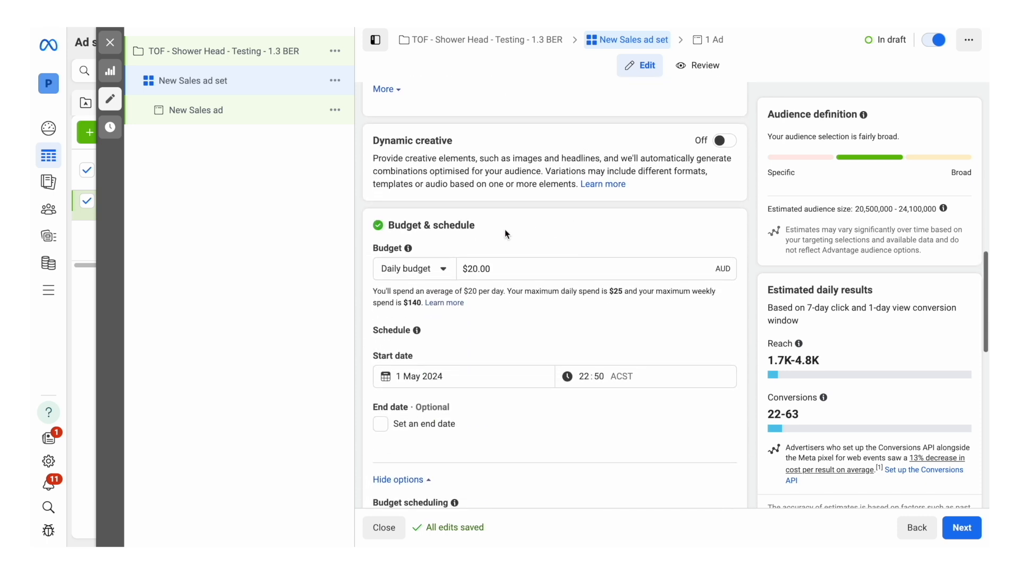
{"action": "left_click", "coordinate": [472, 271]}
{"action": "key", "text": "BackSpace"}
{"action": "type", "text": "1"}
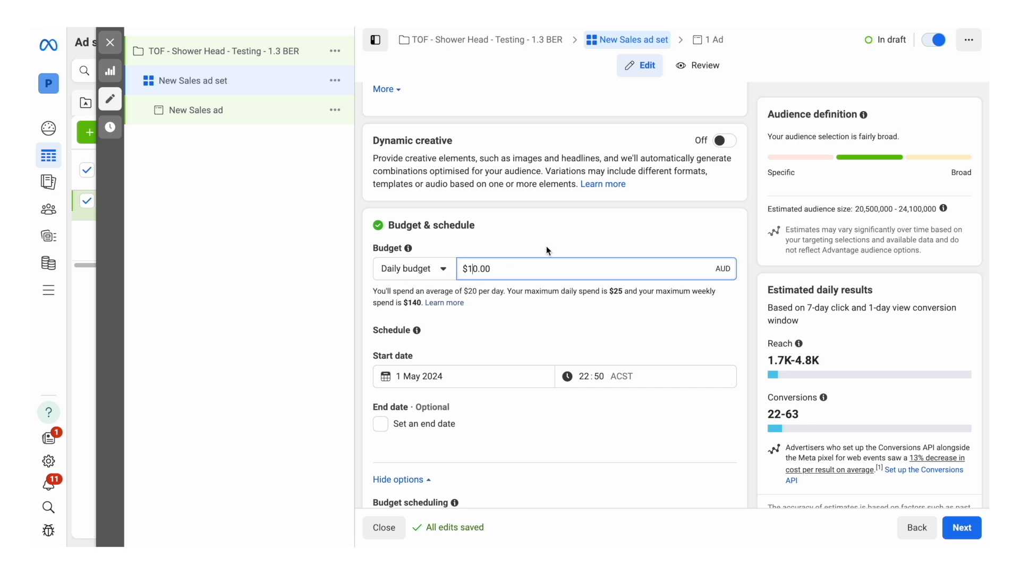
{"action": "left_click", "coordinate": [561, 241]}
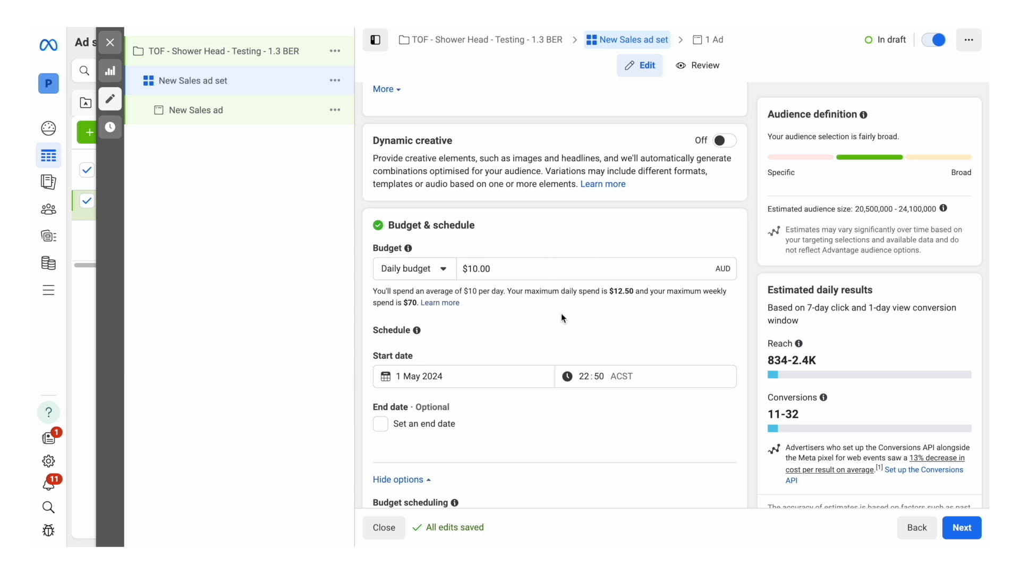
Step: Schedule the ad set to start on 2 May 2024 at 00:00
{"action": "scroll", "coordinate": [562, 318], "scroll_direction": "down", "scroll_amount": 2}
{"action": "left_click", "coordinate": [452, 270]}
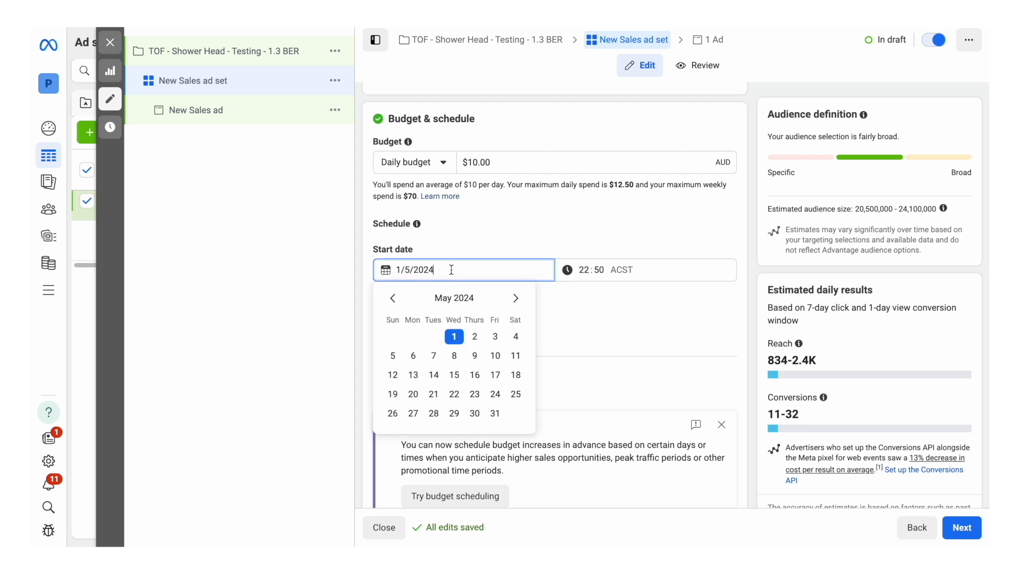
{"action": "left_click", "coordinate": [474, 337]}
{"action": "left_click", "coordinate": [584, 270]}
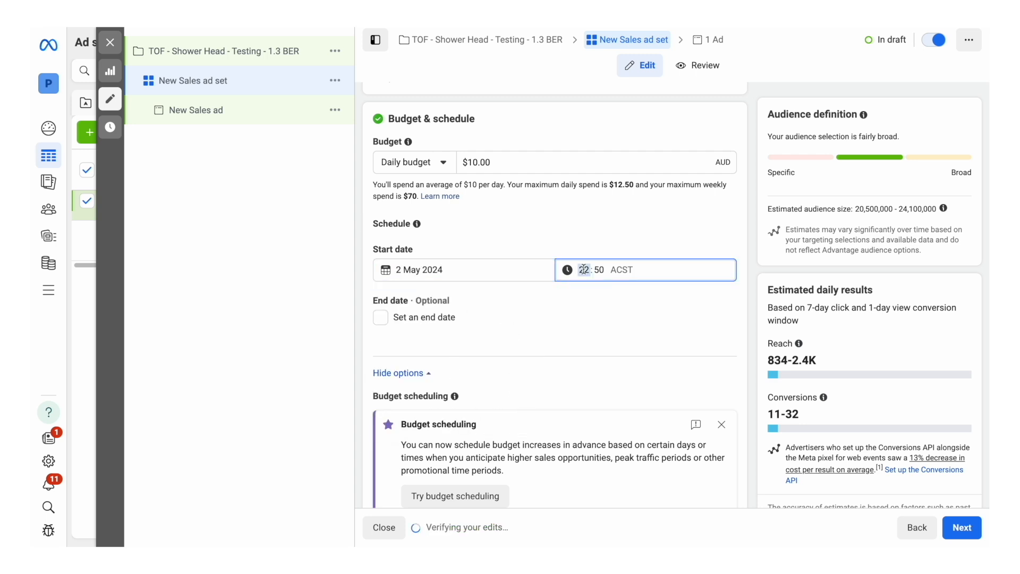
{"action": "type", "text": "00"}
{"action": "left_click", "coordinate": [603, 271]}
{"action": "type", "text": "00"}
{"action": "left_click", "coordinate": [667, 236]}
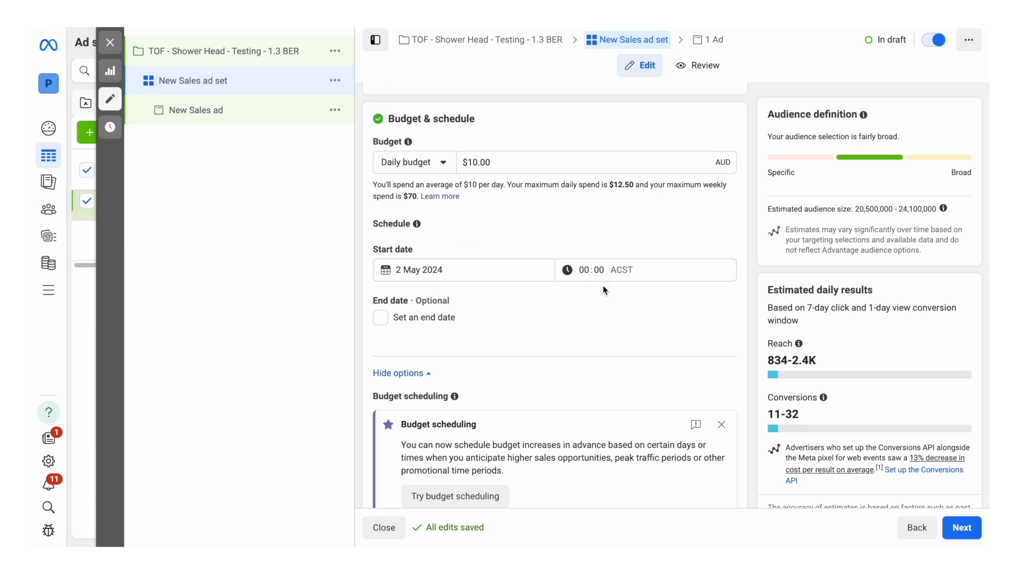
Step: Switch the ad set from Advantage+ audience to the original audience options
{"action": "scroll", "coordinate": [603, 289], "scroll_direction": "down", "scroll_amount": 8}
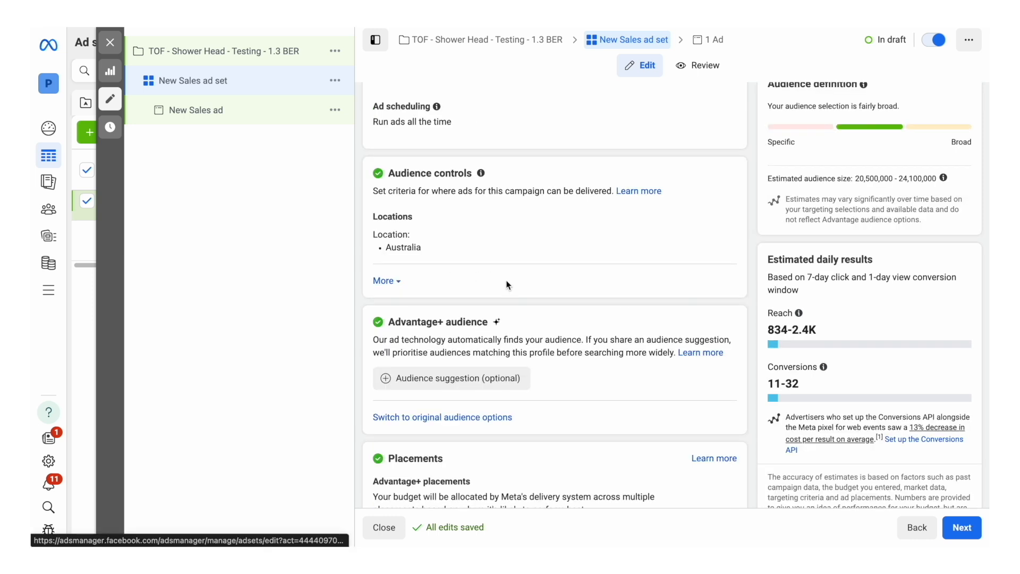
{"action": "left_click", "coordinate": [464, 419]}
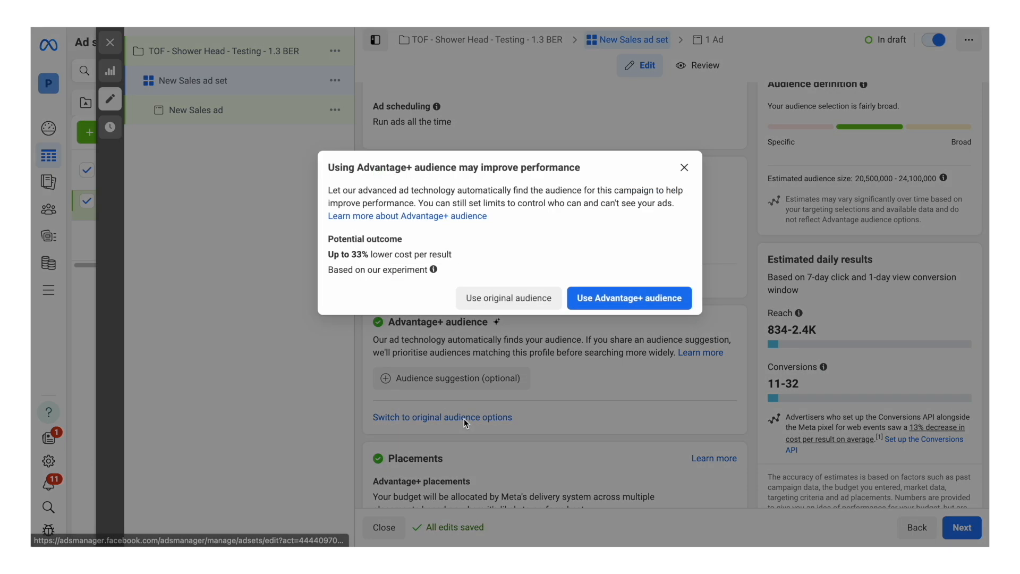
{"action": "left_click", "coordinate": [532, 299]}
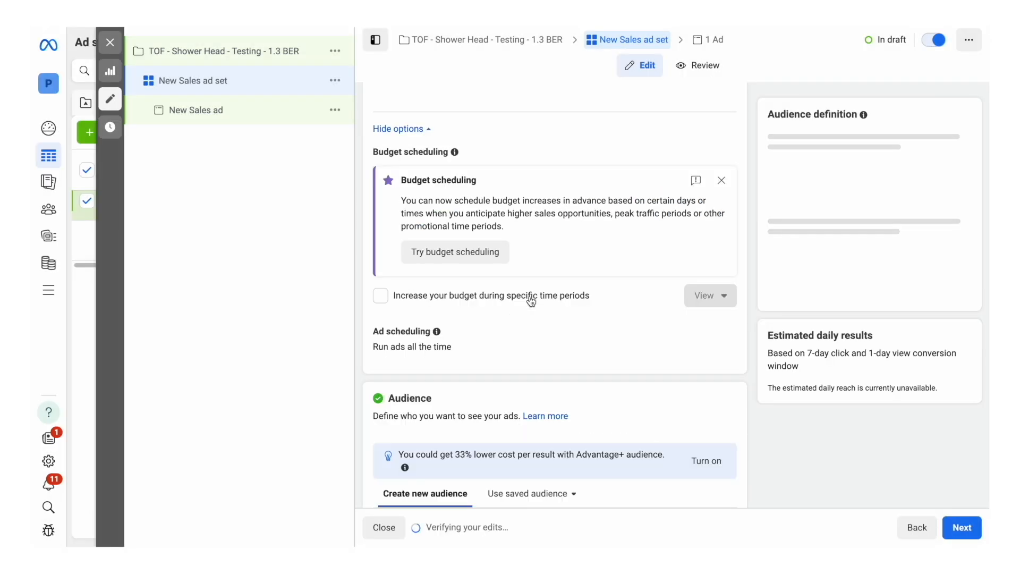
Step: Set the audience's minimum age to 22
{"action": "scroll", "coordinate": [540, 242], "scroll_direction": "down", "scroll_amount": 6}
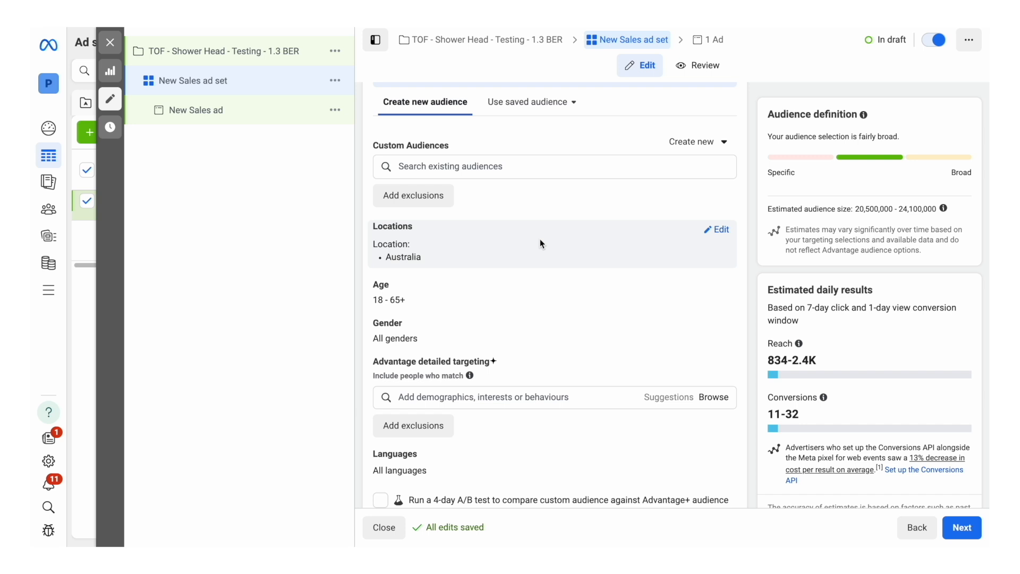
{"action": "scroll", "coordinate": [540, 239], "scroll_direction": "down", "scroll_amount": 2}
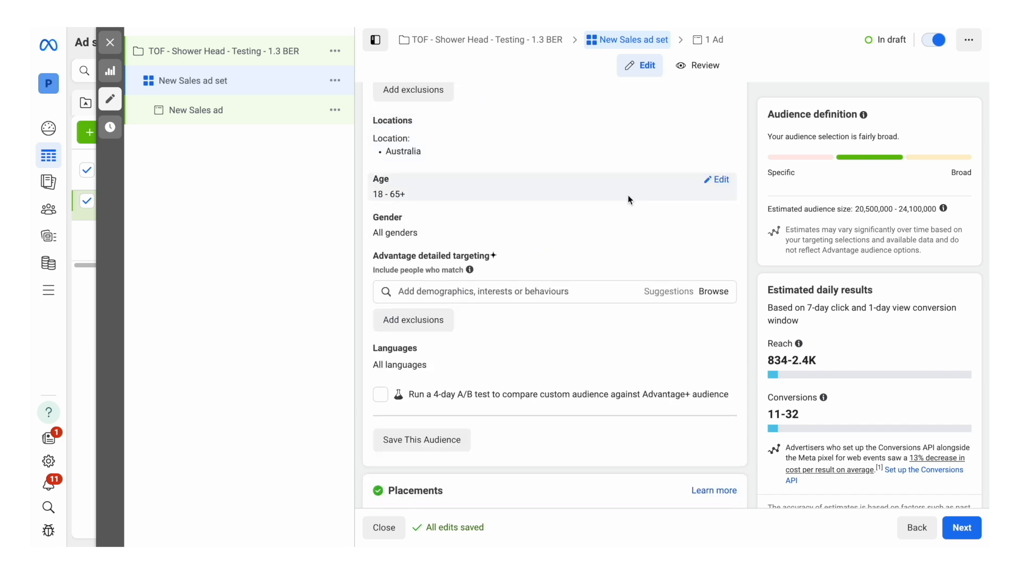
{"action": "left_click", "coordinate": [729, 184]}
{"action": "left_click", "coordinate": [415, 207]}
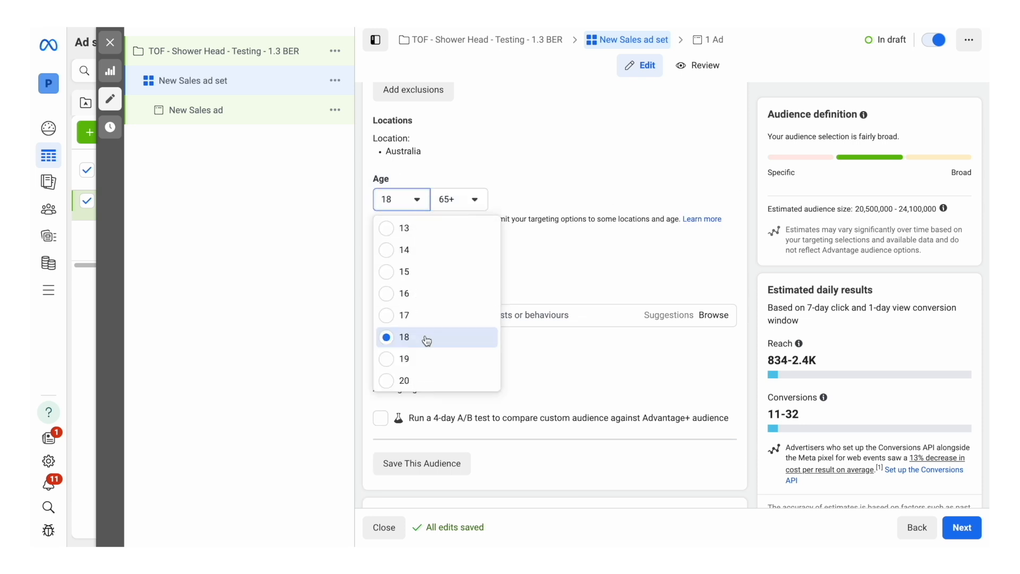
{"action": "scroll", "coordinate": [426, 338], "scroll_direction": "down", "scroll_amount": 2}
{"action": "left_click", "coordinate": [404, 358]}
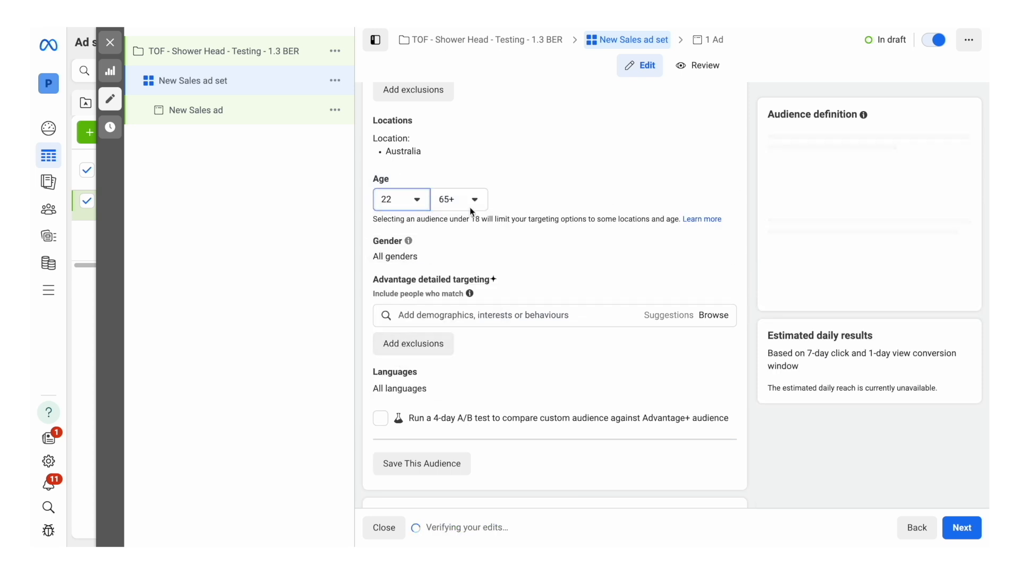
Step: Find health-related interests and add "Health and wellness (personal care)" to the audience's detailed targeting
{"action": "scroll", "coordinate": [461, 203], "scroll_direction": "down", "scroll_amount": 1}
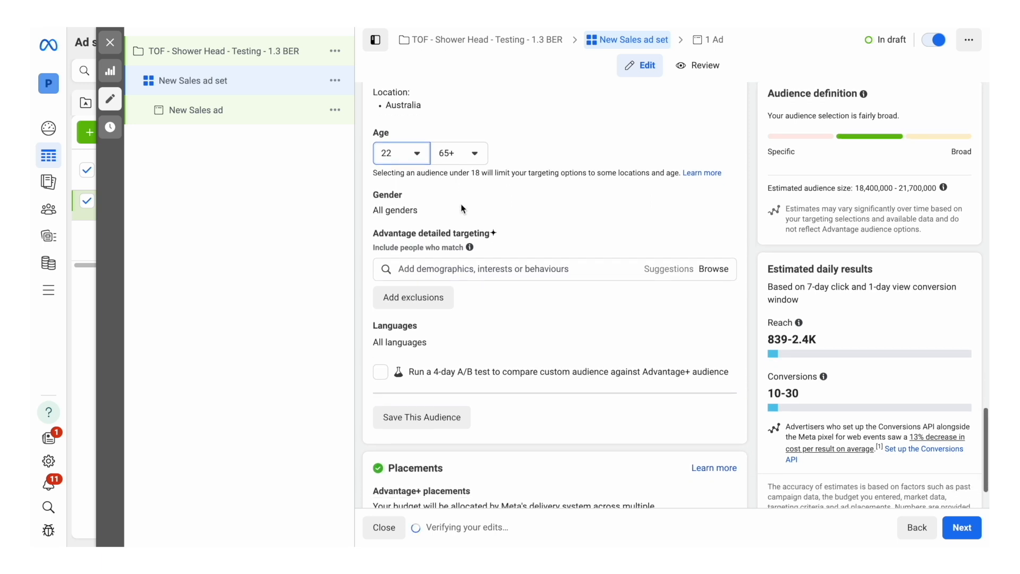
{"action": "scroll", "coordinate": [485, 292], "scroll_direction": "up", "scroll_amount": 1}
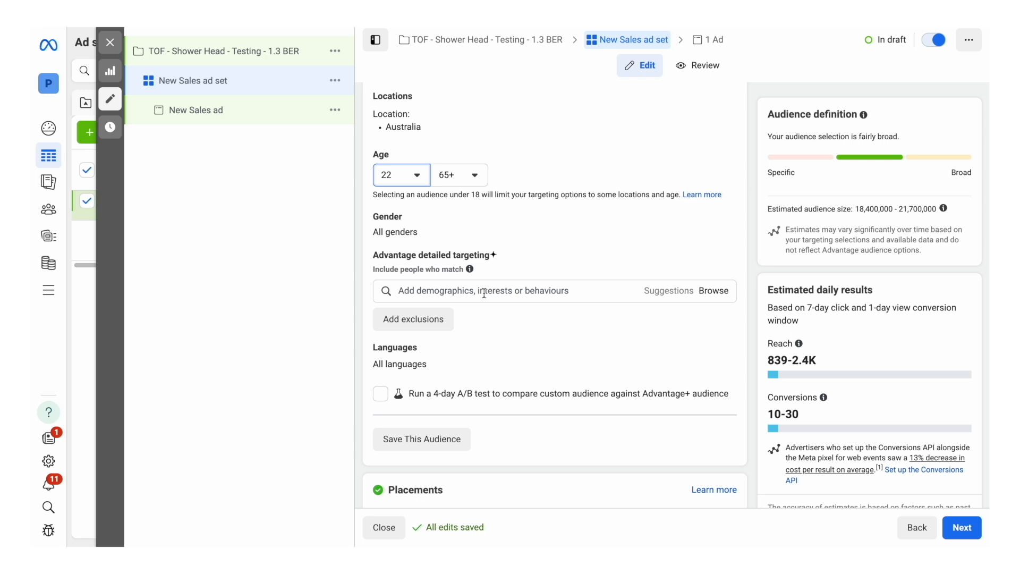
{"action": "left_click", "coordinate": [484, 293]}
{"action": "type", "text": "health"}
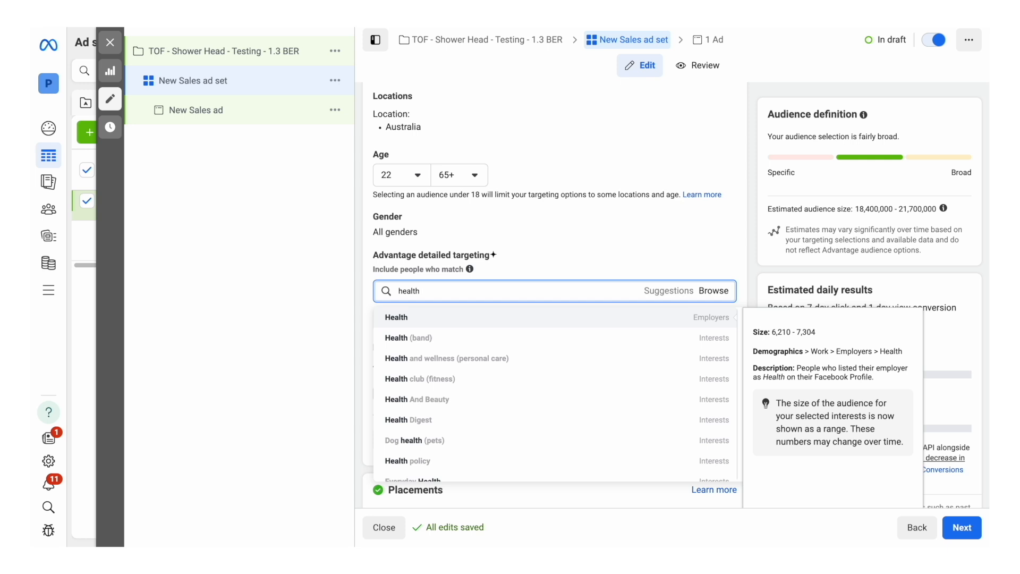
{"action": "left_click", "coordinate": [507, 361]}
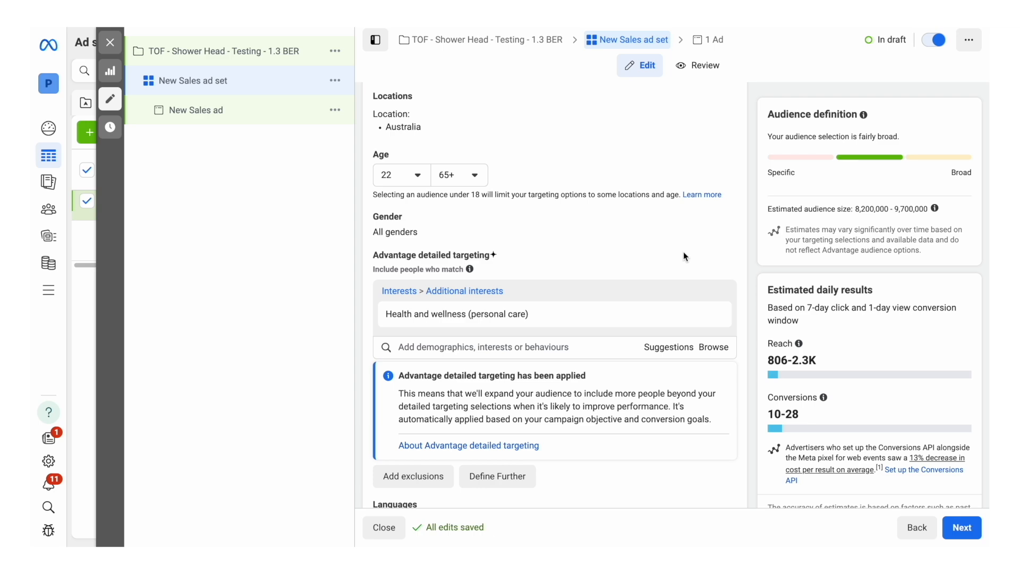
Step: Rename the ad set "Audience Testing - Health & wellness"
{"action": "scroll", "coordinate": [683, 250], "scroll_direction": "down", "scroll_amount": 3}
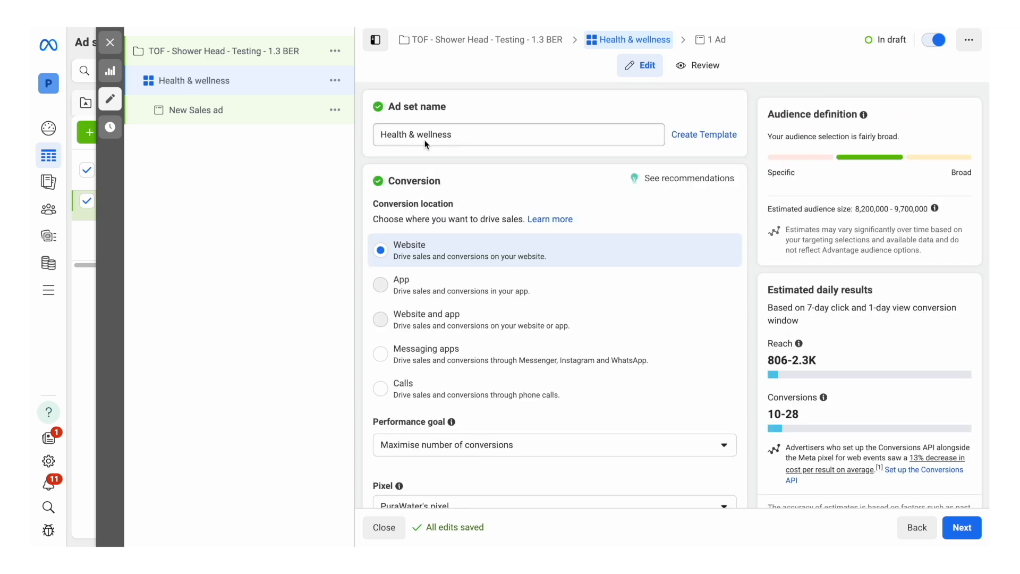
{"action": "left_click", "coordinate": [381, 135]}
{"action": "type", "text": "Audie"}
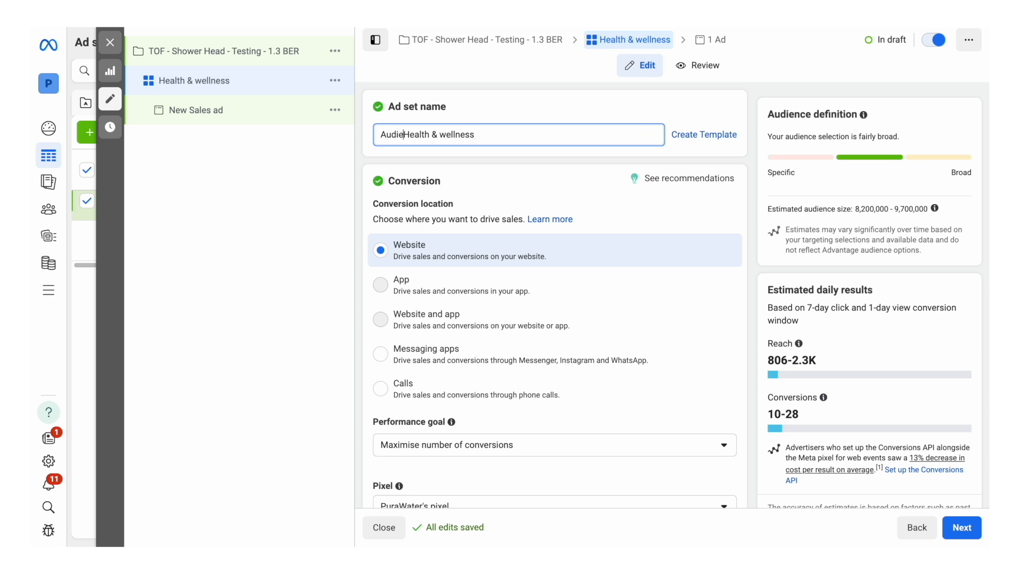
{"action": "type", "text": "nce Testing"}
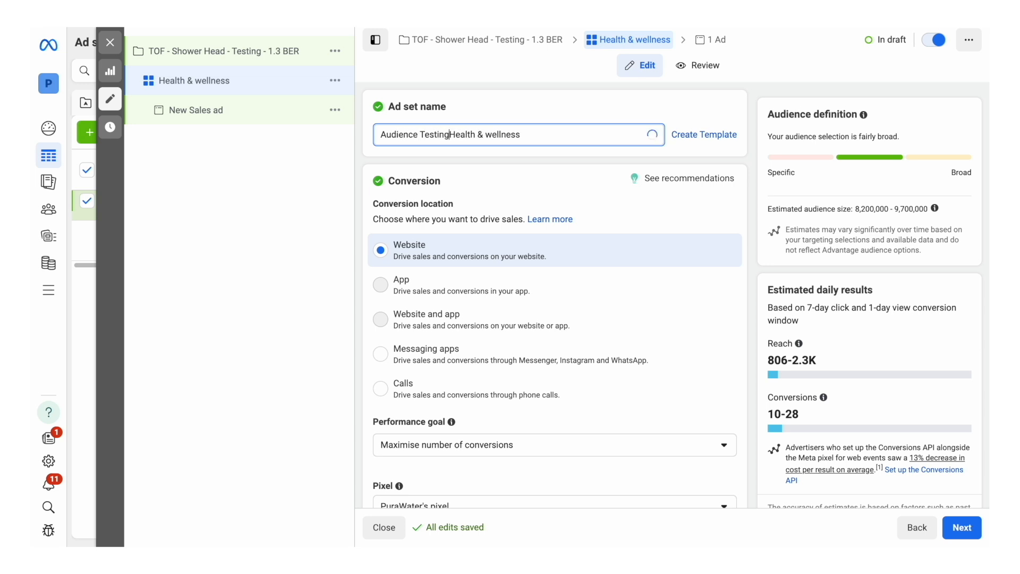
{"action": "type", "text": " -"}
{"action": "left_click", "coordinate": [474, 95]}
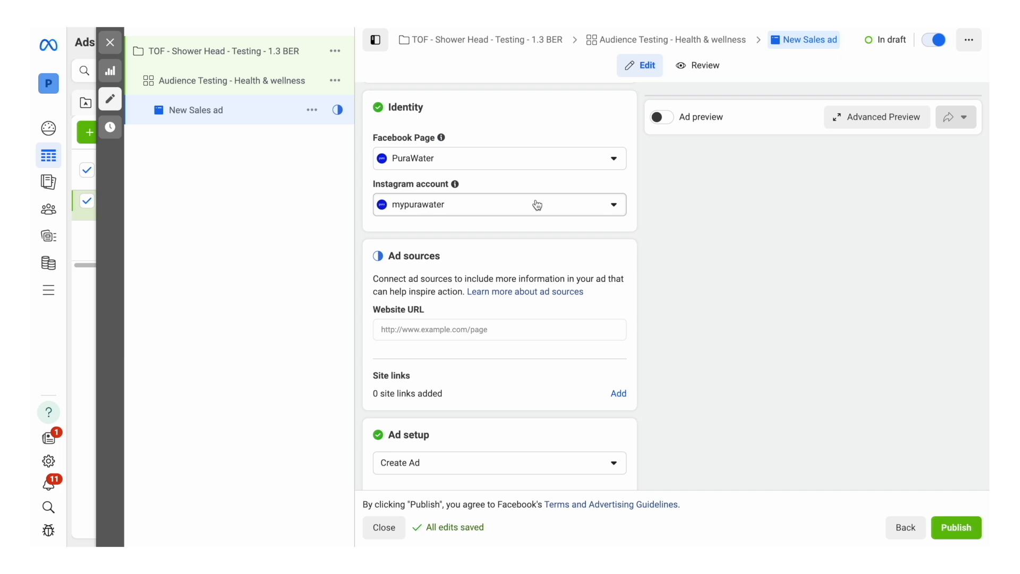
Step: Add the C1.mp4 account video as the ad's media, untrimmed and with original crops, and rename the ad C1
{"action": "scroll", "coordinate": [537, 205], "scroll_direction": "down", "scroll_amount": 3}
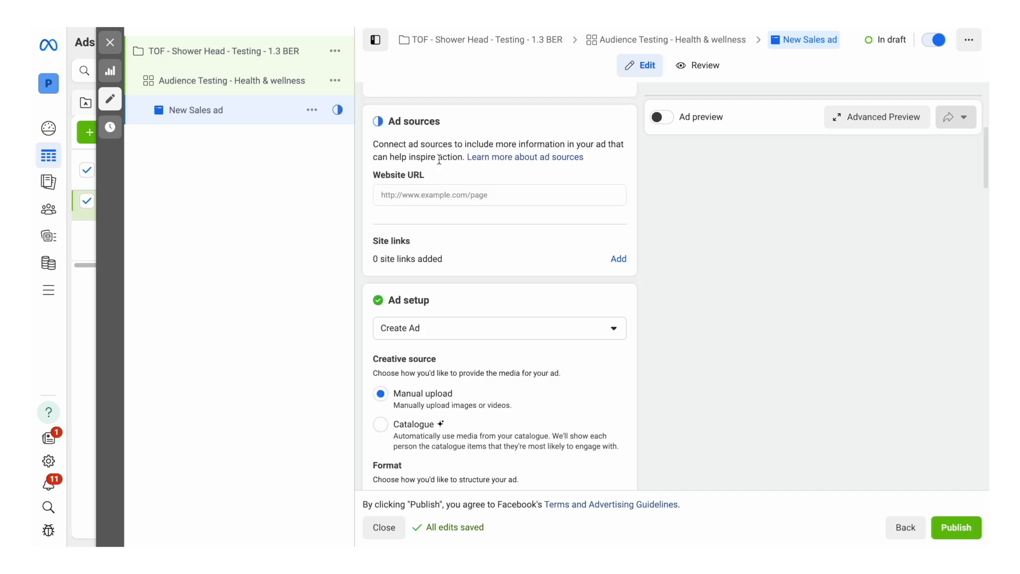
{"action": "scroll", "coordinate": [487, 207], "scroll_direction": "down", "scroll_amount": 2}
{"action": "scroll", "coordinate": [490, 209], "scroll_direction": "down", "scroll_amount": 2}
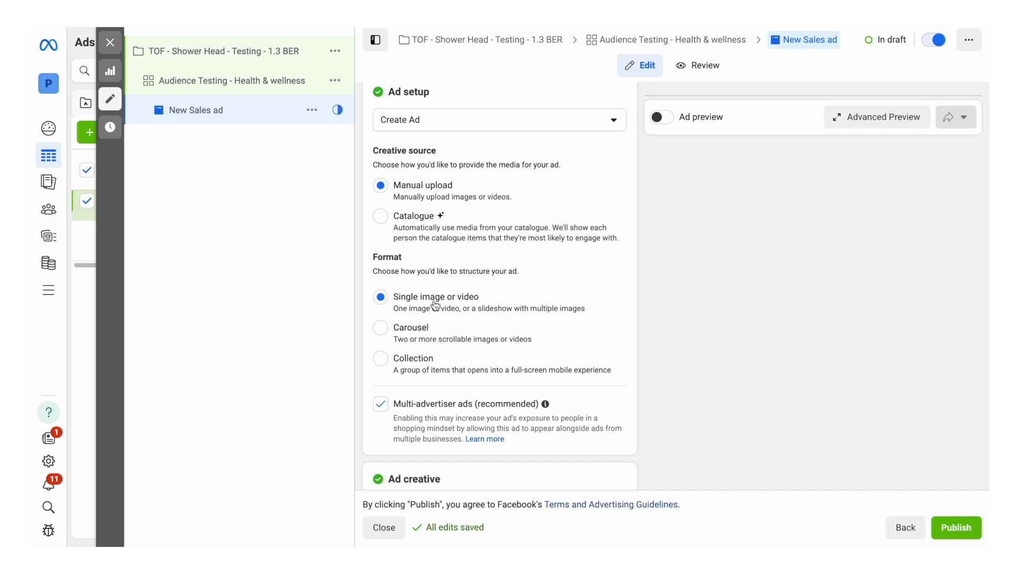
{"action": "scroll", "coordinate": [434, 304], "scroll_direction": "down", "scroll_amount": 3}
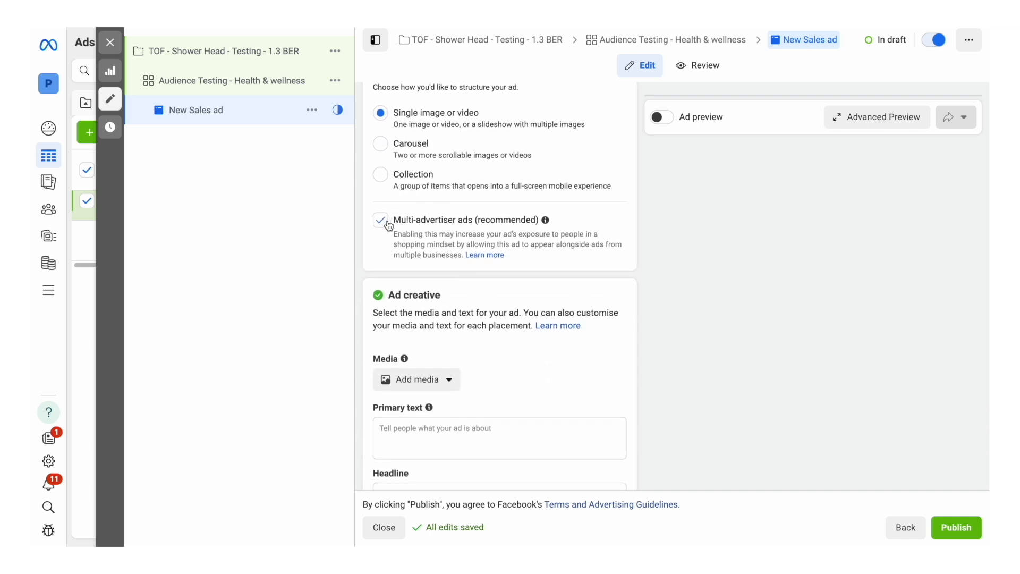
{"action": "scroll", "coordinate": [441, 244], "scroll_direction": "down", "scroll_amount": 3}
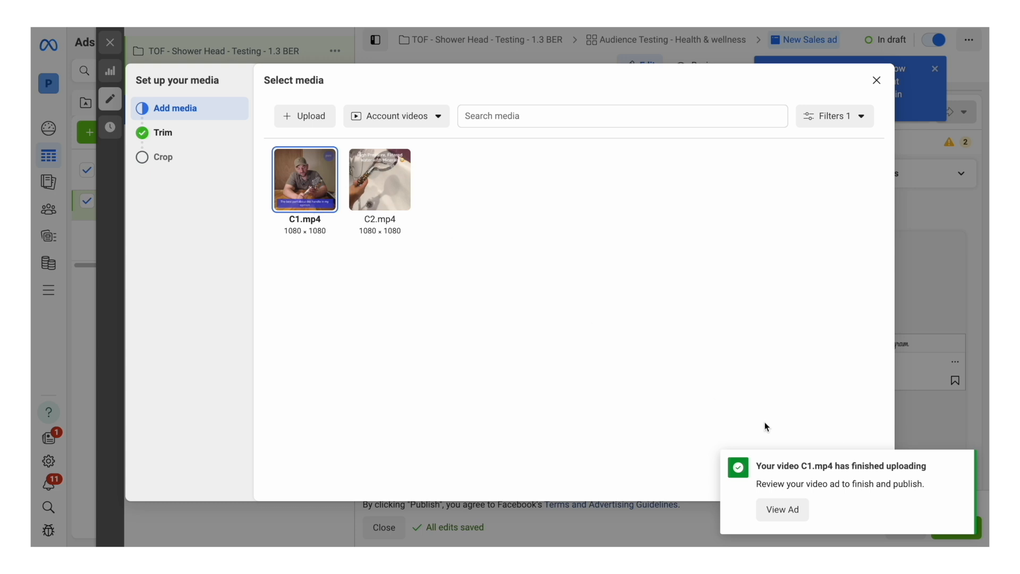
{"action": "left_click", "coordinate": [960, 464]}
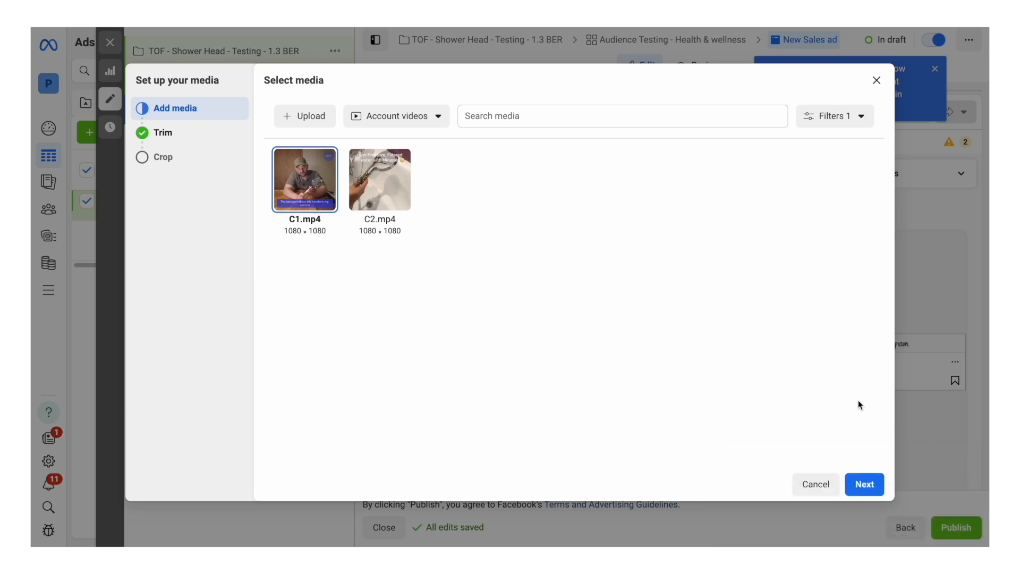
{"action": "left_click", "coordinate": [865, 484]}
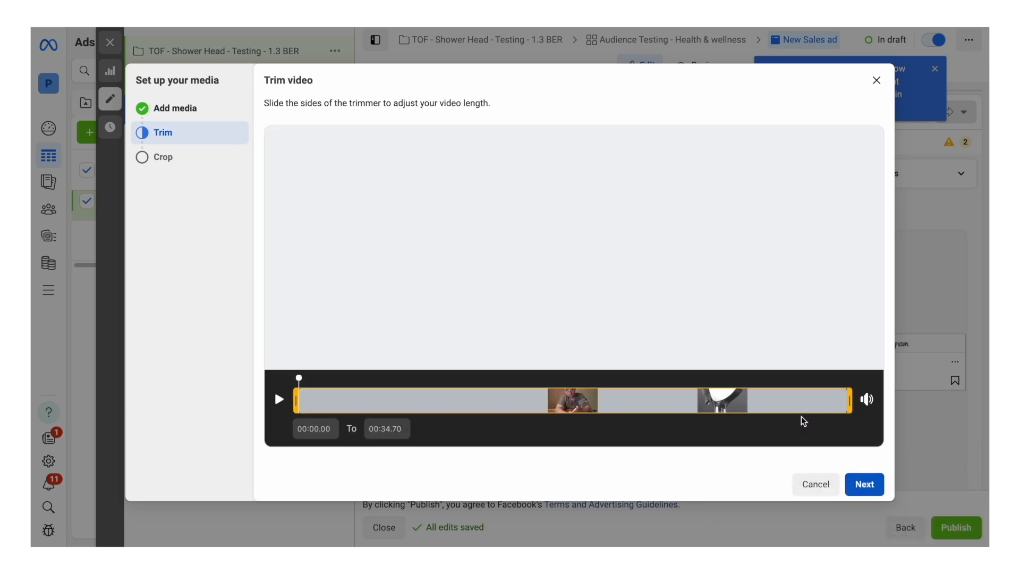
{"action": "left_click", "coordinate": [866, 484]}
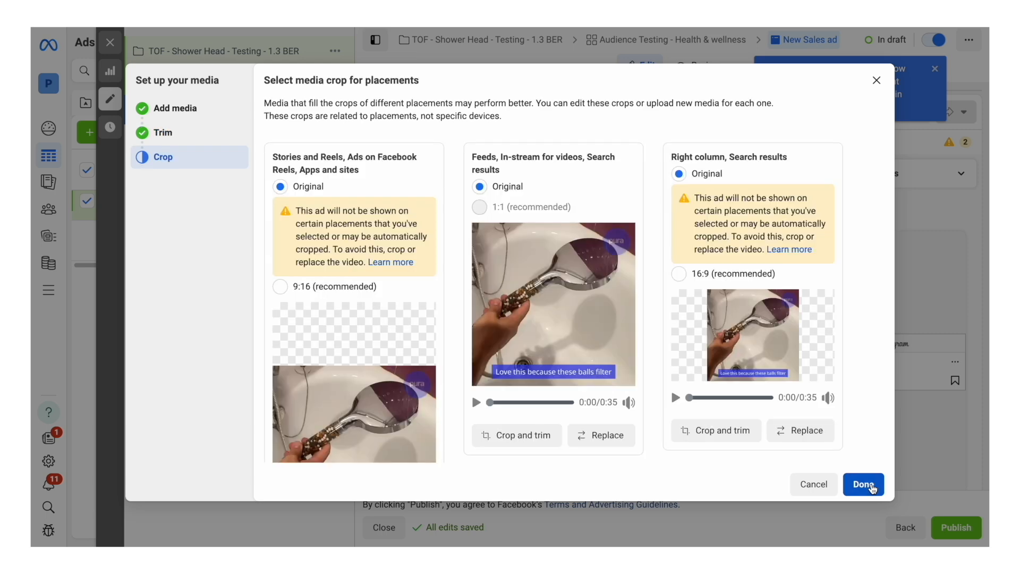
{"action": "left_click", "coordinate": [862, 485]}
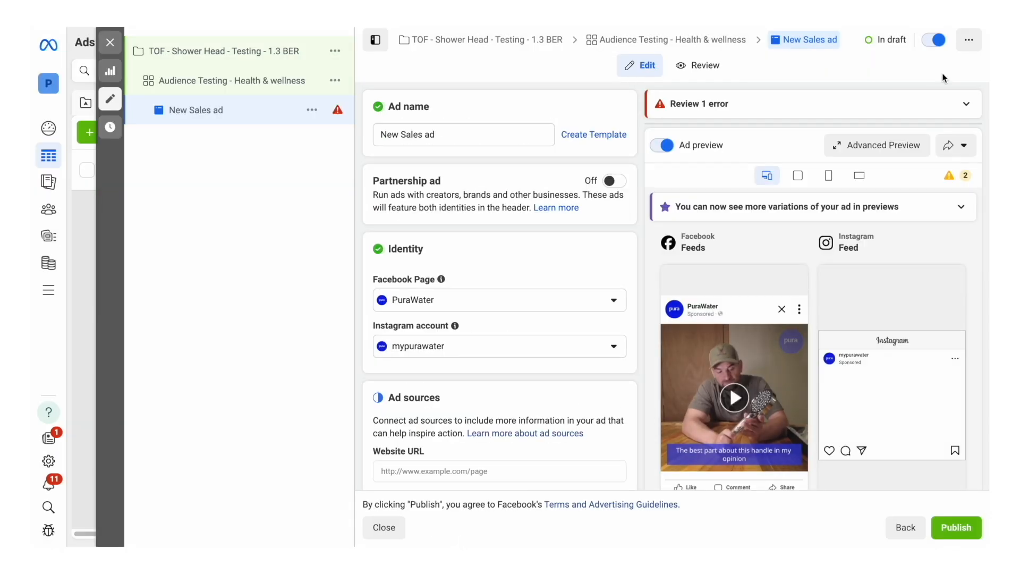
{"action": "triple_click", "coordinate": [419, 135]}
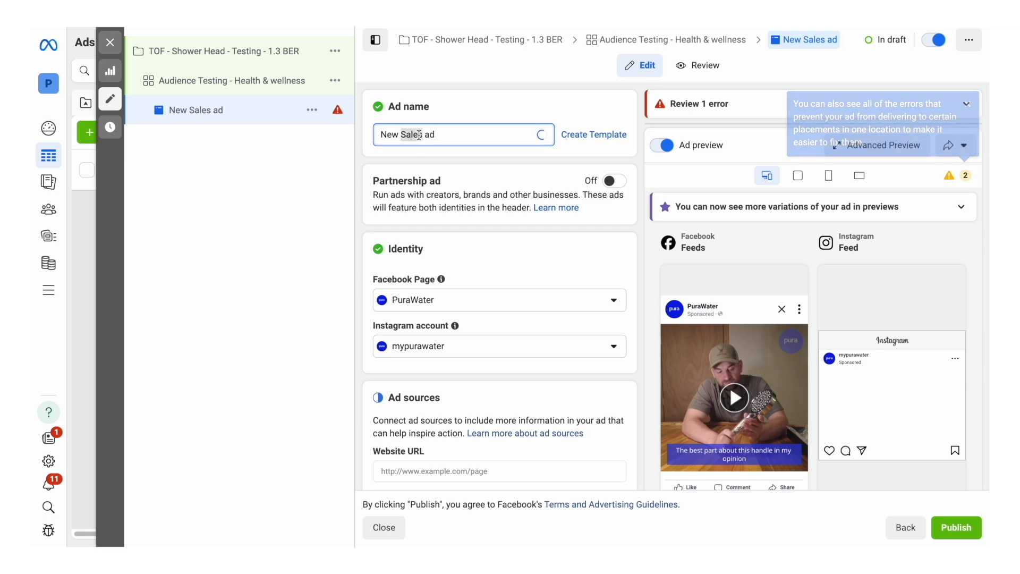
{"action": "type", "text": "C1"}
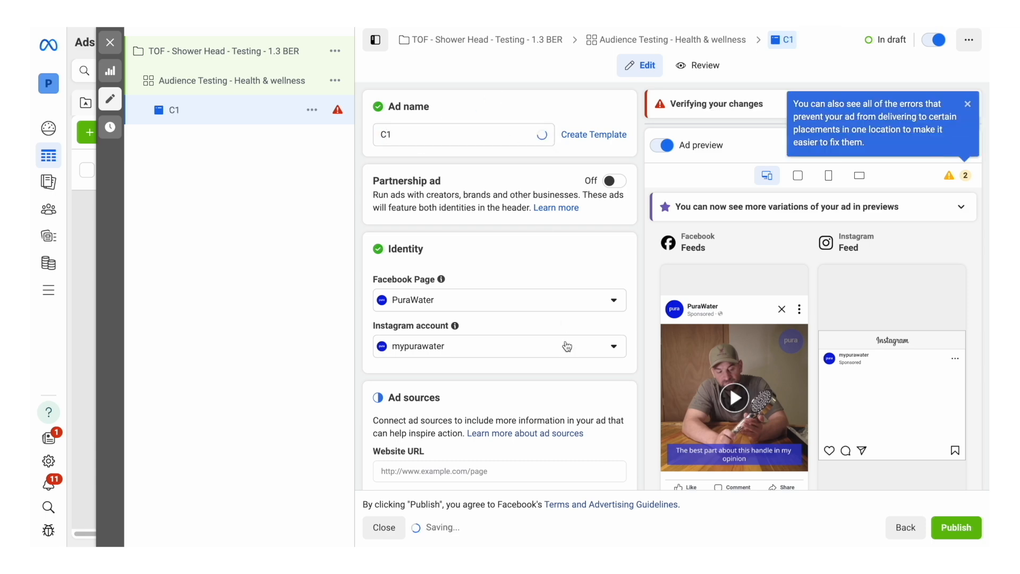
Step: Copy the full primary text from the PuraWater Ads document into the ad's primary text and expand it in the Facebook feed preview
{"action": "scroll", "coordinate": [566, 341], "scroll_direction": "down", "scroll_amount": 10}
{"action": "scroll", "coordinate": [565, 341], "scroll_direction": "down", "scroll_amount": 10}
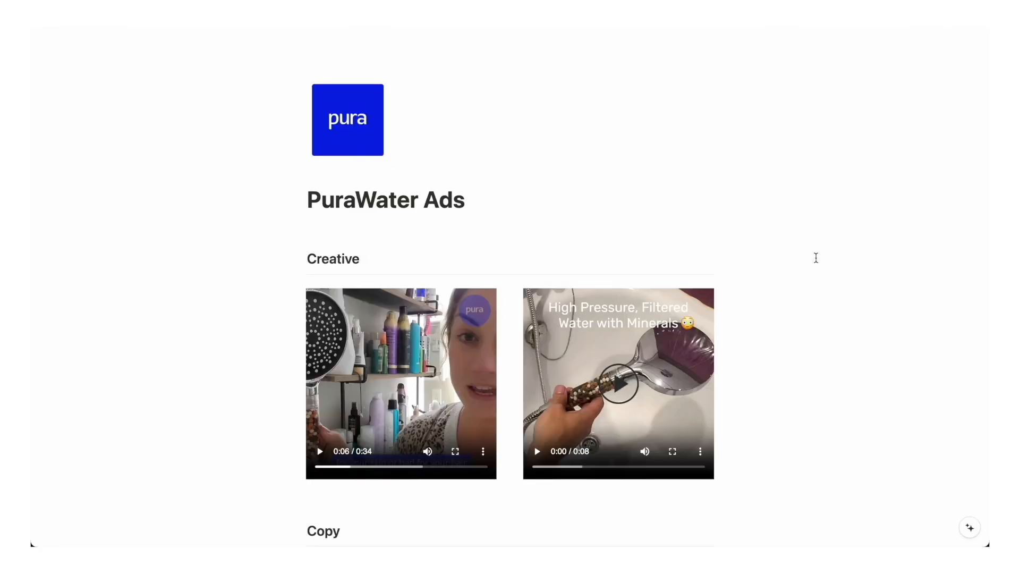
{"action": "scroll", "coordinate": [817, 258], "scroll_direction": "down", "scroll_amount": 8}
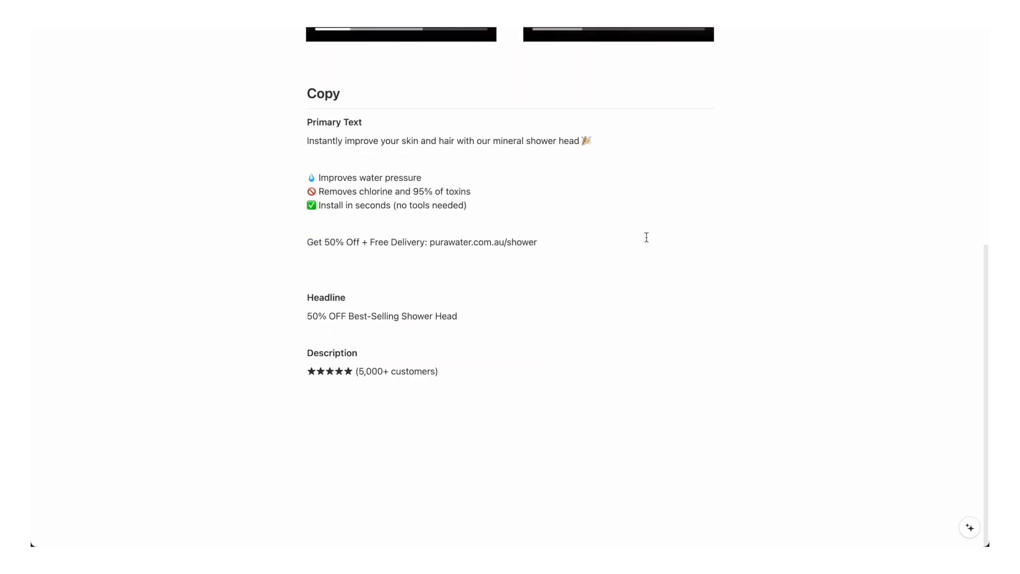
{"action": "left_click_drag", "start_coordinate": [538, 241], "coordinate": [307, 141]}
{"action": "key", "text": "super+c"}
{"action": "key", "text": "ctrl+Right"}
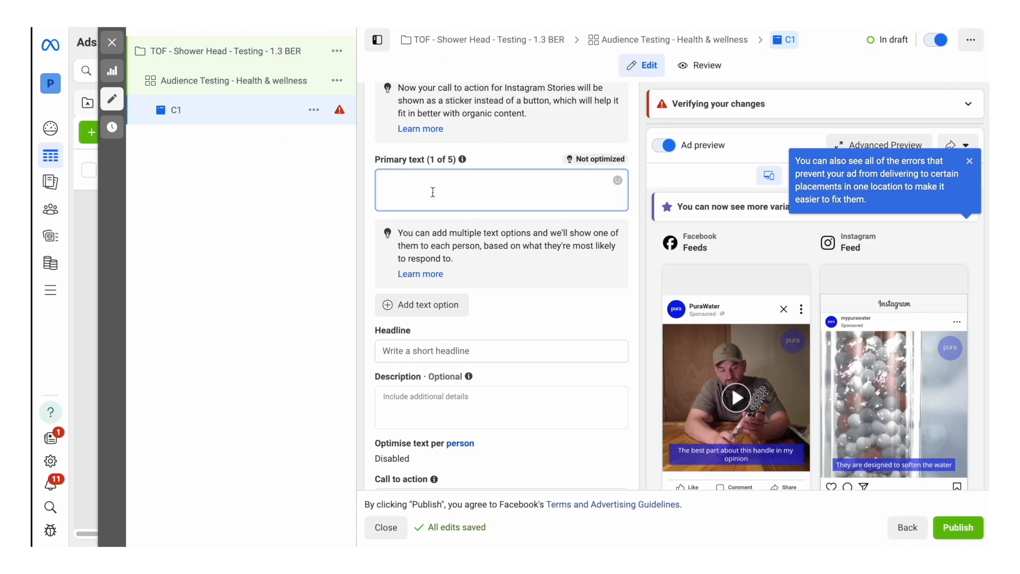
{"action": "key", "text": "super+v"}
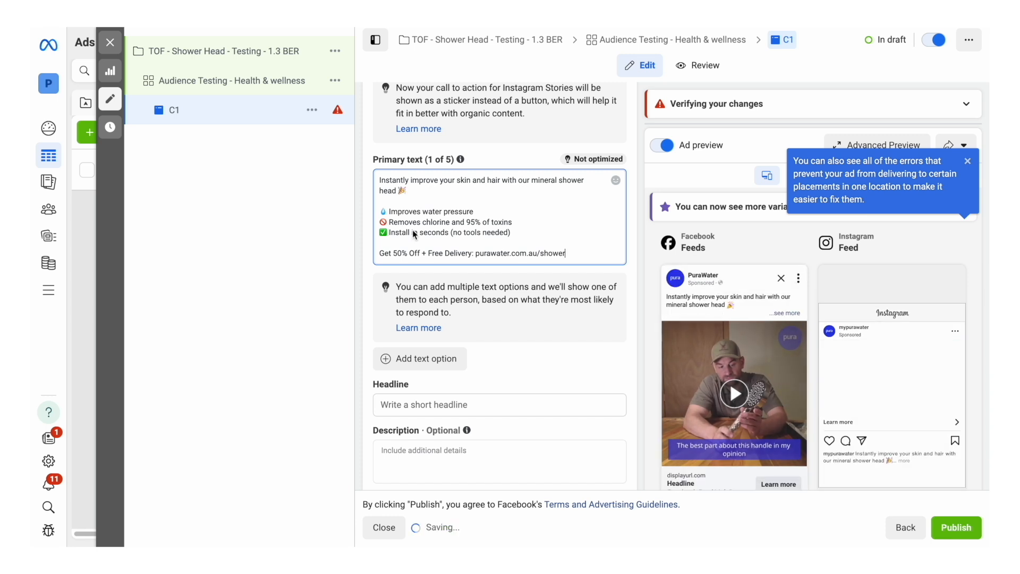
{"action": "left_click", "coordinate": [795, 313]}
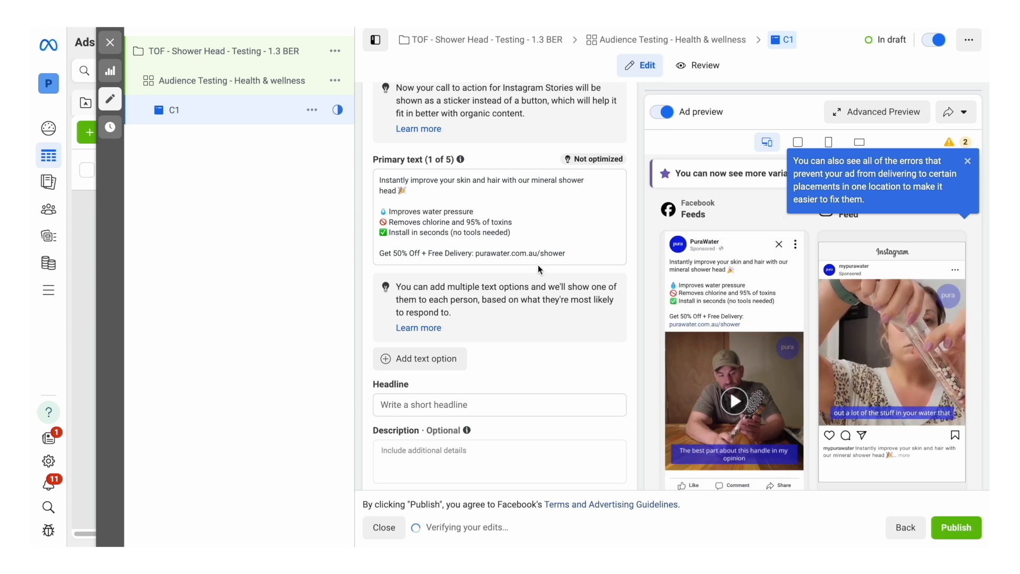
Step: Copy the headline "50% OFF Best-Selling Shower Head" from the PuraWater Ads document into the ad's headline
{"action": "scroll", "coordinate": [538, 264], "scroll_direction": "down", "scroll_amount": 2}
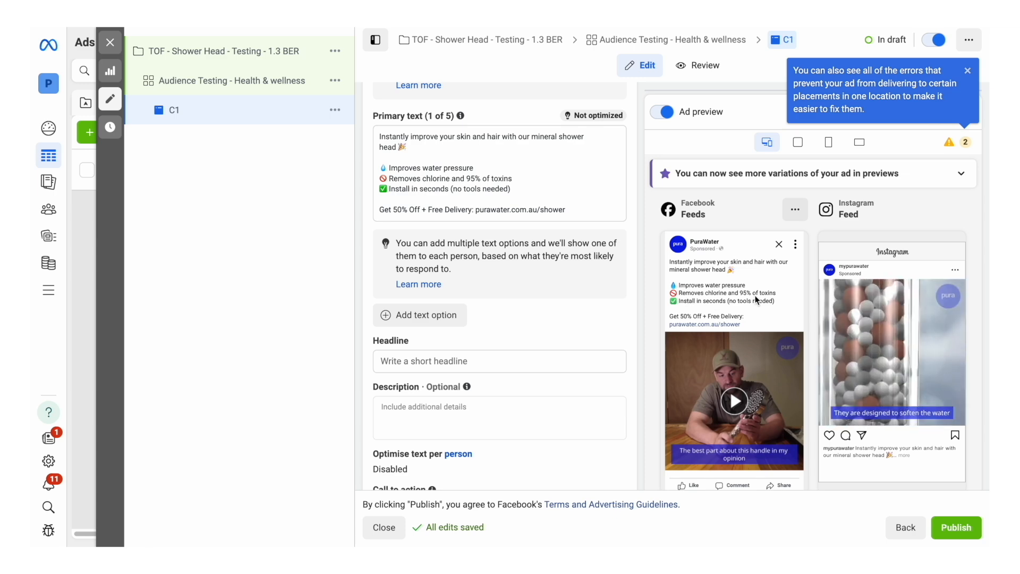
{"action": "key", "text": "super+Tab"}
{"action": "triple_click", "coordinate": [367, 317]}
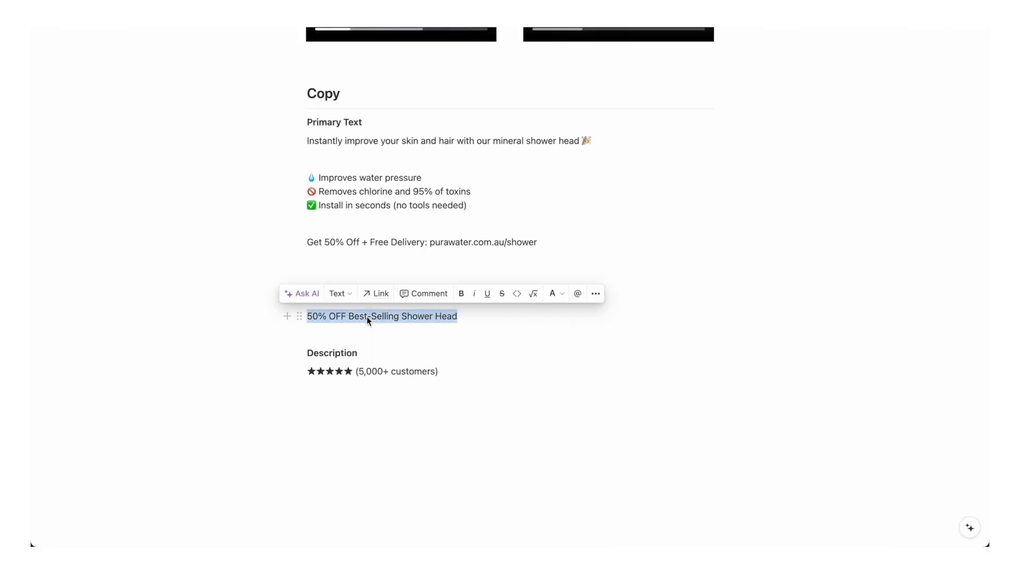
{"action": "key", "text": "super+c"}
{"action": "key", "text": "super+Tab"}
{"action": "left_click", "coordinate": [417, 362]}
{"action": "key", "text": "super+v"}
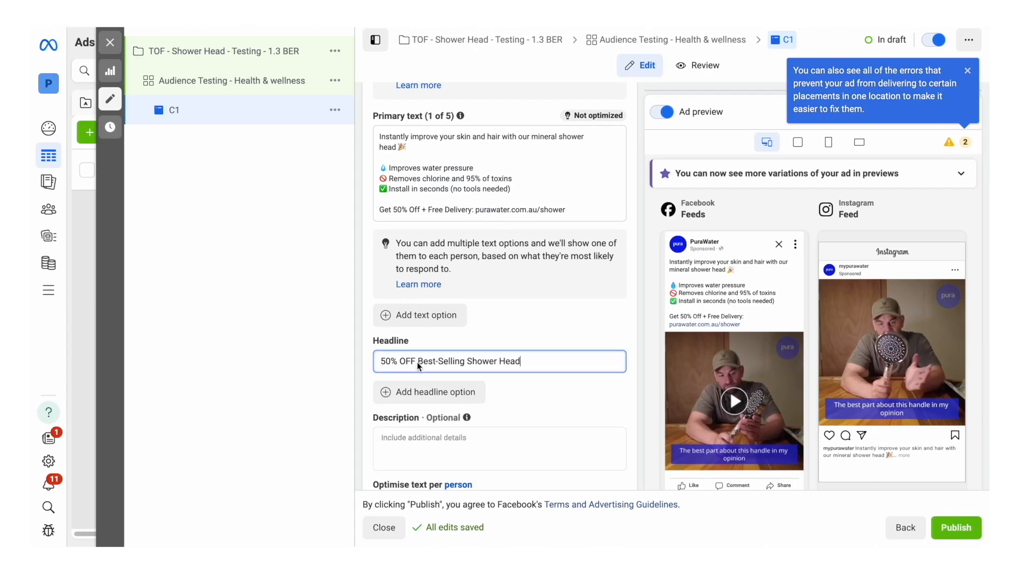
Step: Copy the description "★★★★★ (5,000+ customers)" from the PuraWater Ads document into the ad's description
{"action": "key", "text": "super+Tab"}
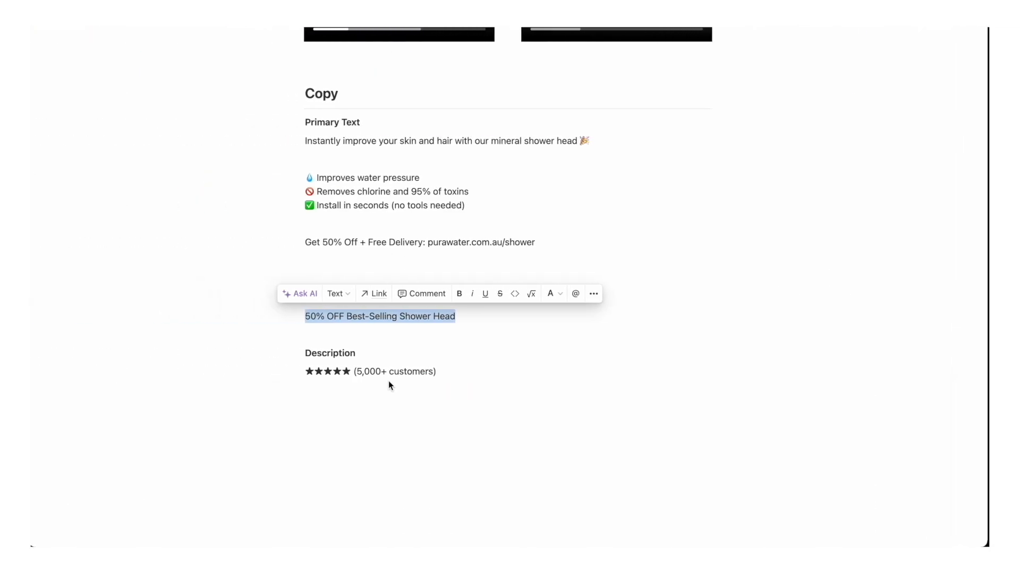
{"action": "left_click", "coordinate": [379, 372]}
{"action": "triple_click", "coordinate": [380, 371]}
{"action": "key", "text": "super+c"}
{"action": "key", "text": "super+Tab"}
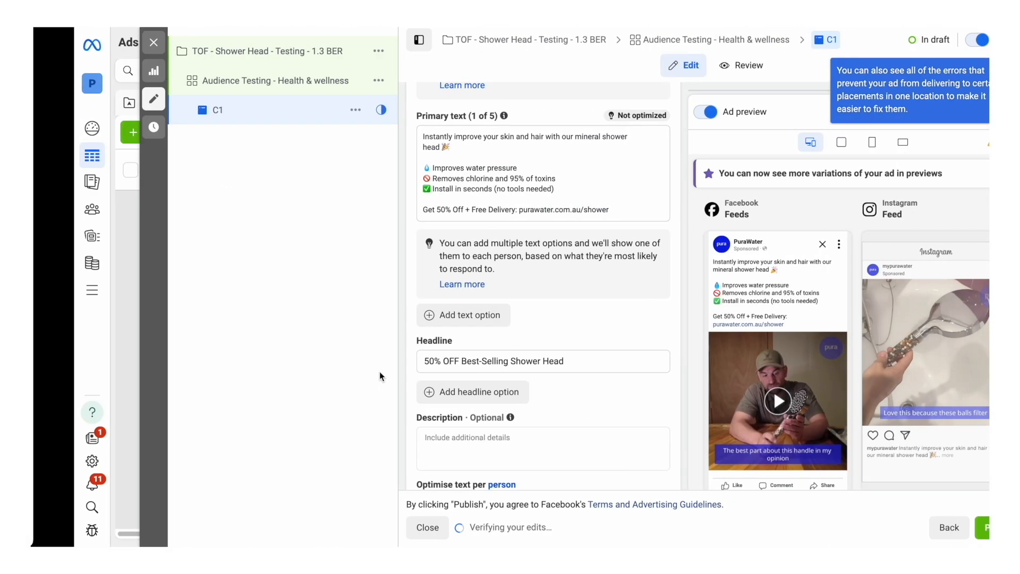
{"action": "left_click", "coordinate": [432, 441]}
{"action": "key", "text": "super+v"}
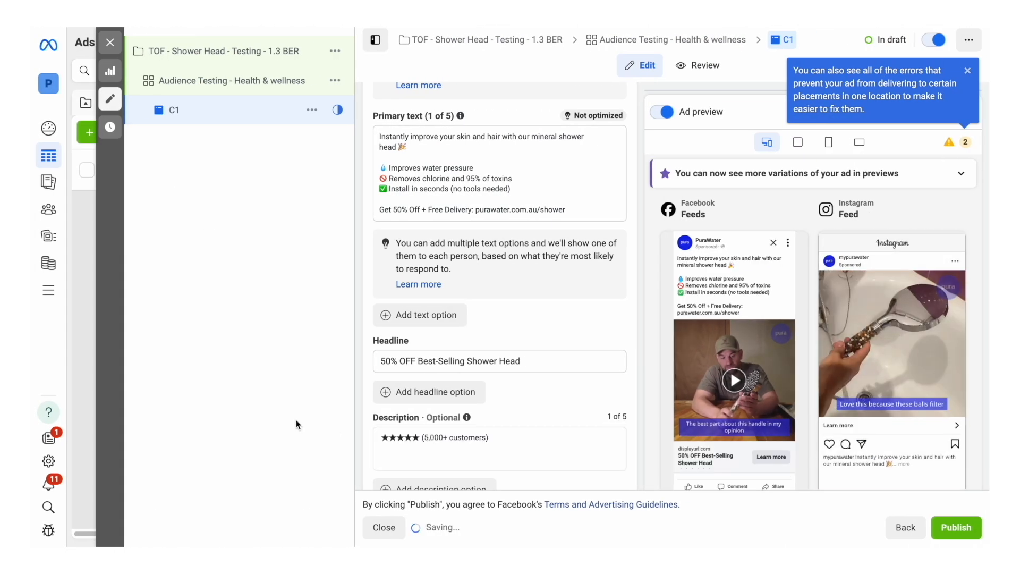
Step: Set the ad's call to action to "Shop now"
{"action": "scroll", "coordinate": [545, 373], "scroll_direction": "down", "scroll_amount": 2}
{"action": "scroll", "coordinate": [544, 371], "scroll_direction": "down", "scroll_amount": 1}
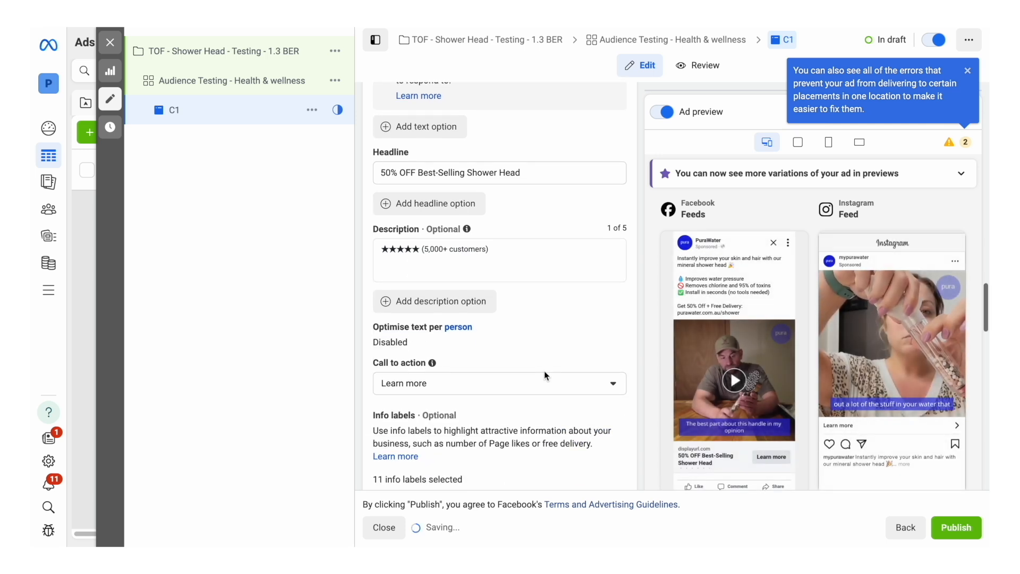
{"action": "left_click", "coordinate": [414, 386]}
{"action": "scroll", "coordinate": [464, 308], "scroll_direction": "down", "scroll_amount": 2}
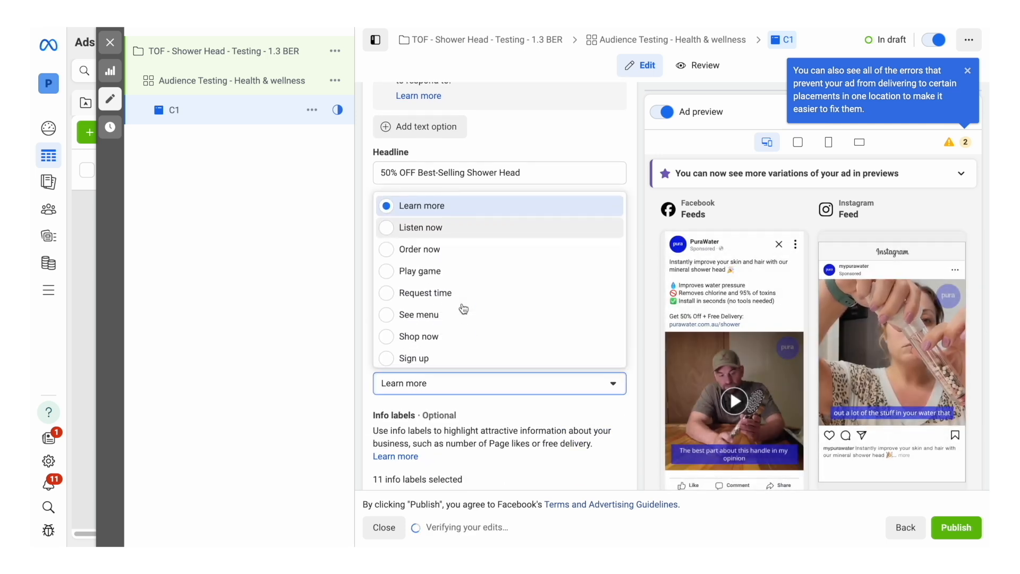
{"action": "left_click", "coordinate": [406, 300]}
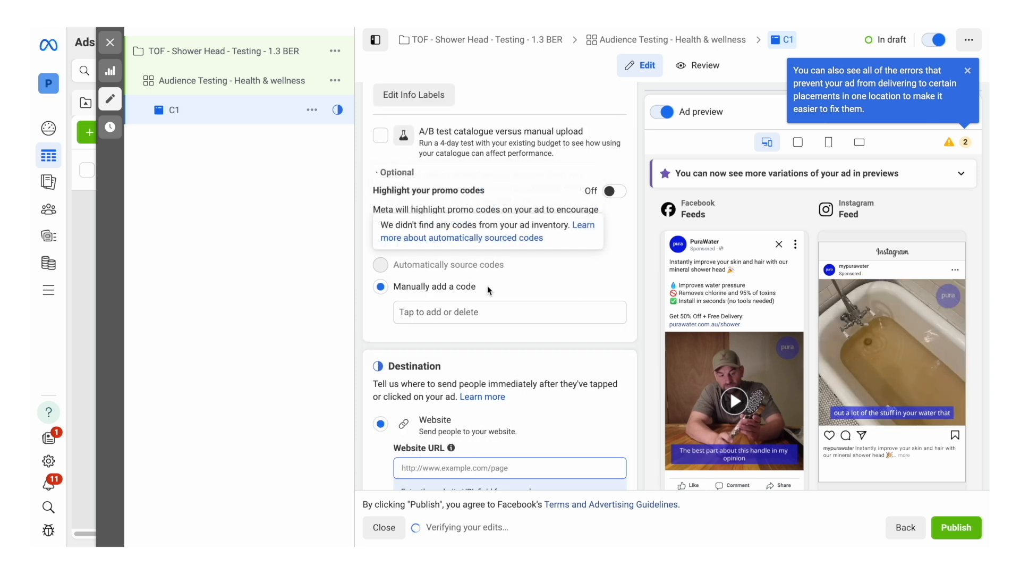
{"action": "scroll", "coordinate": [489, 266], "scroll_direction": "down", "scroll_amount": 3}
{"action": "left_click", "coordinate": [478, 303]}
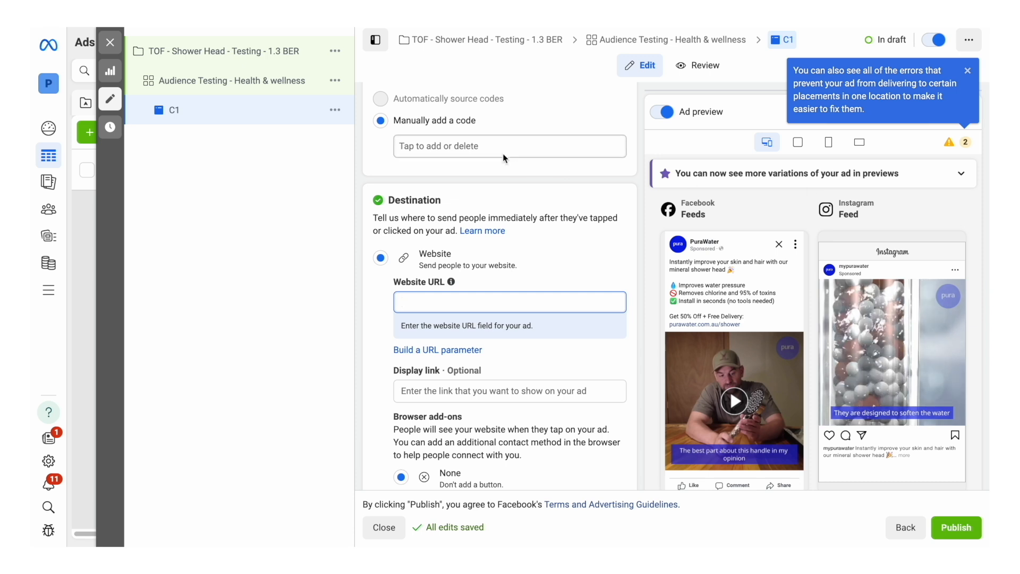
{"action": "key", "text": "ctrl+v"}
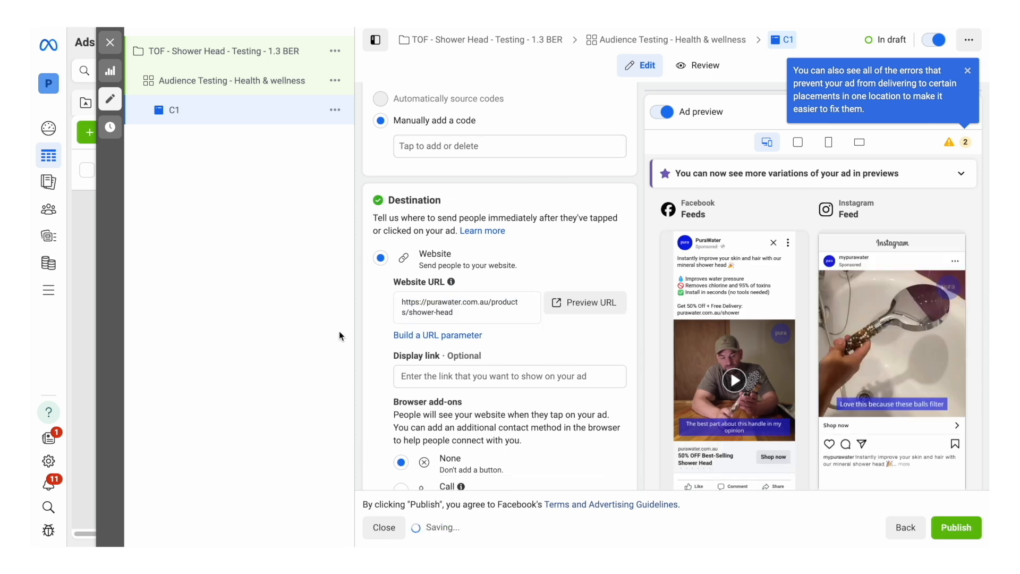
Step: Paste the copied tracking parameters into the ad's URL parameters
{"action": "scroll", "coordinate": [485, 351], "scroll_direction": "down", "scroll_amount": 10}
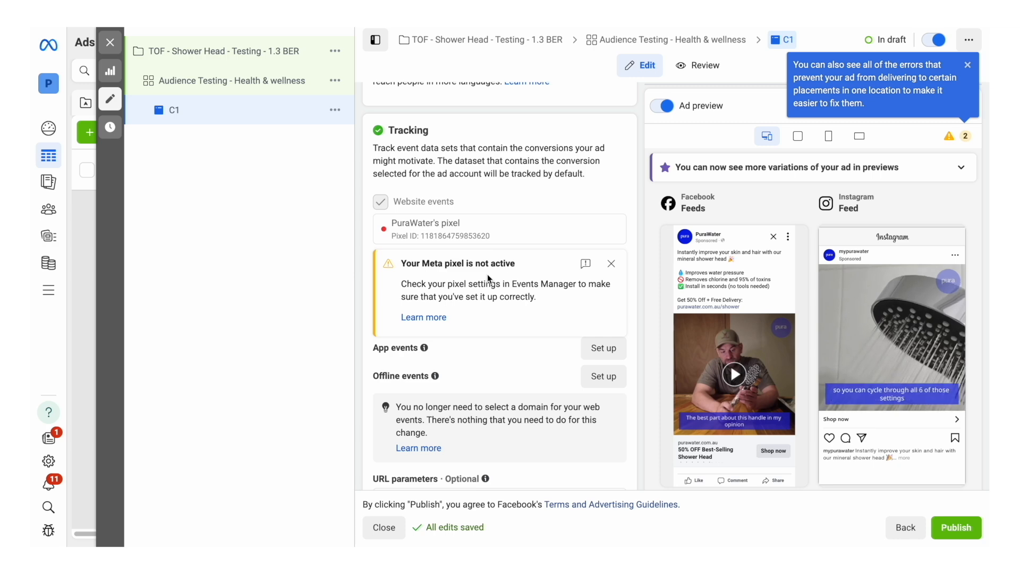
{"action": "scroll", "coordinate": [474, 328], "scroll_direction": "down", "scroll_amount": 1}
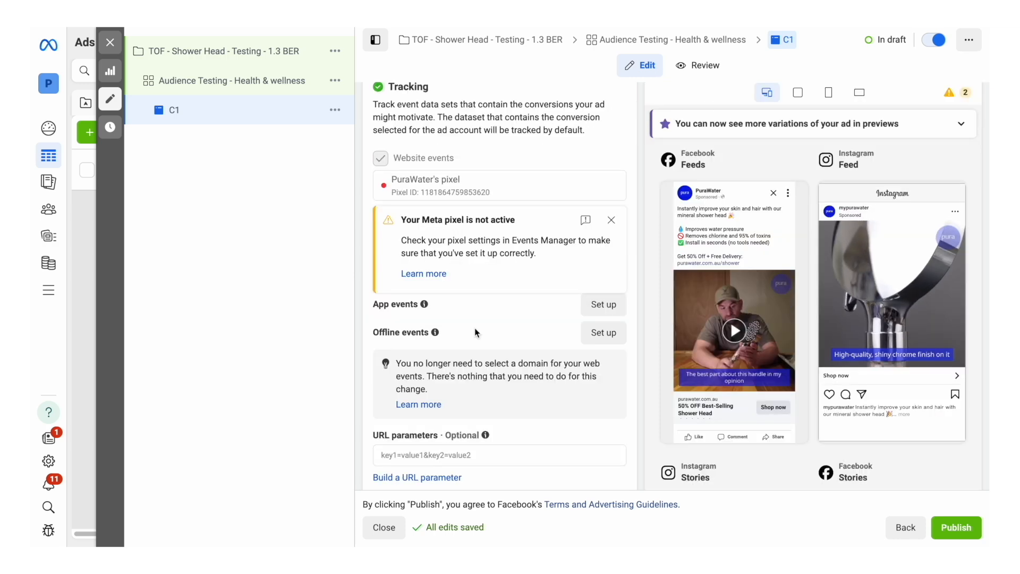
{"action": "left_click", "coordinate": [428, 435]}
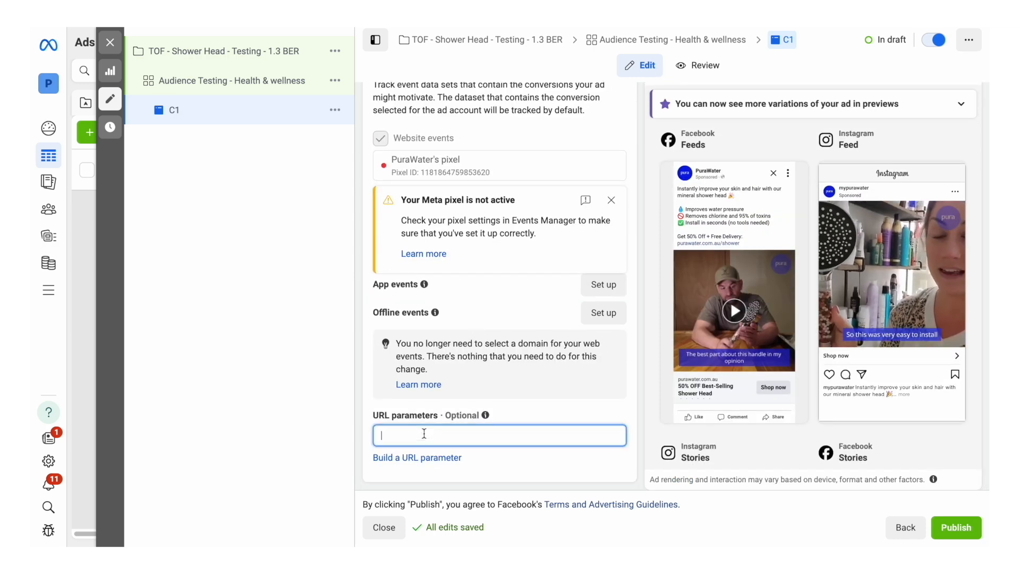
{"action": "key", "text": "ctrl+v"}
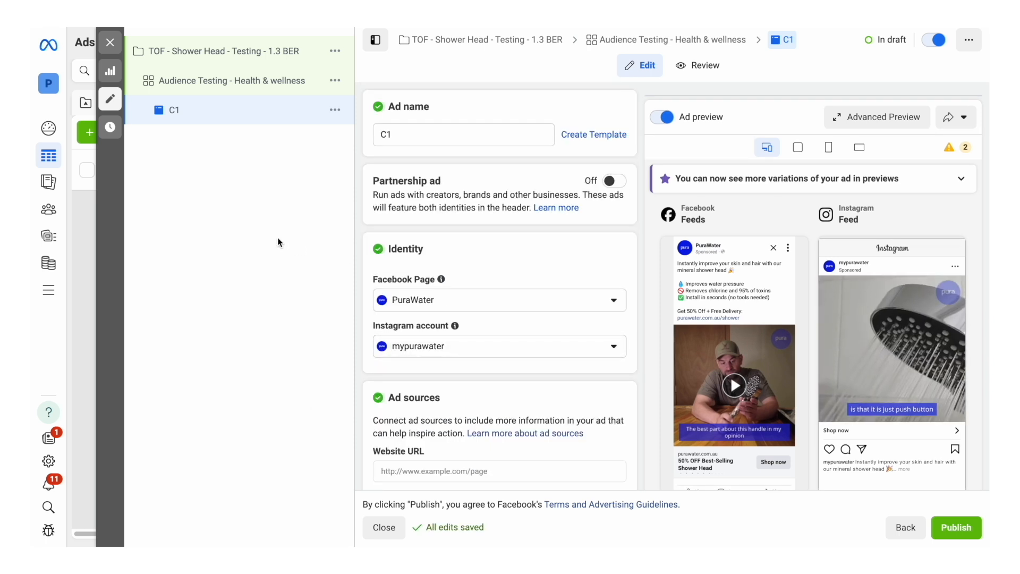
Step: Duplicate the C1 ad once within the original campaign and rename the copy C2
{"action": "left_click", "coordinate": [335, 110]}
{"action": "left_click", "coordinate": [351, 184]}
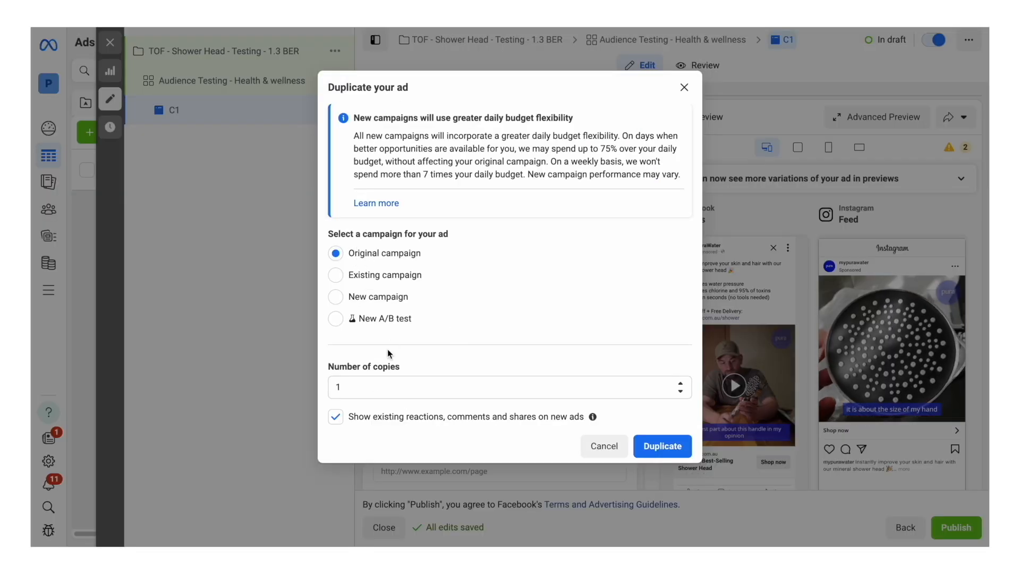
{"action": "left_click", "coordinate": [662, 447]}
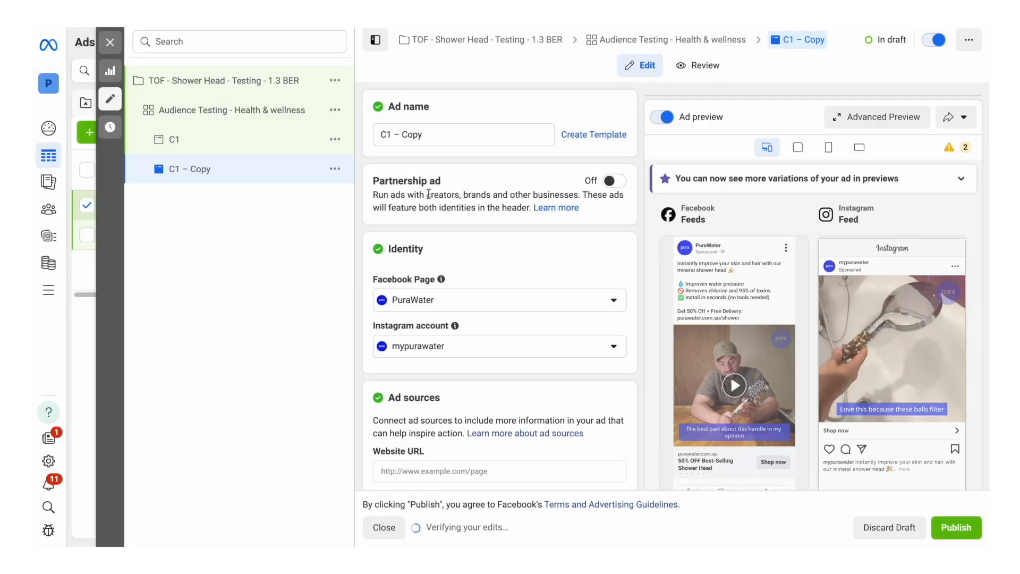
{"action": "left_click_drag", "start_coordinate": [466, 134], "coordinate": [375, 134]}
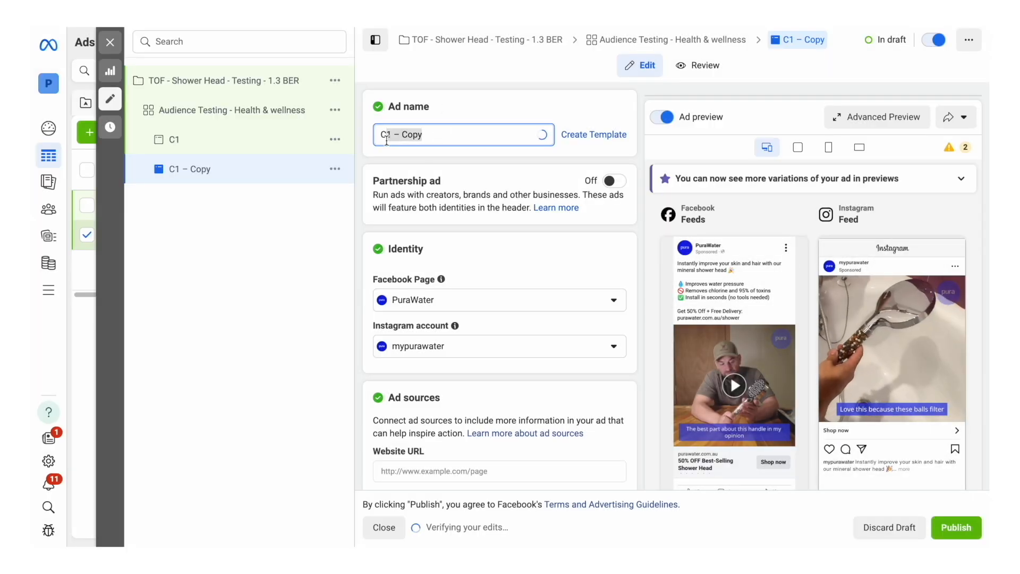
{"action": "type", "text": "C2"}
Step: Remove the existing media from the C2 ad and add the account video C2.mp4 in its place
{"action": "scroll", "coordinate": [495, 260], "scroll_direction": "down", "scroll_amount": 10}
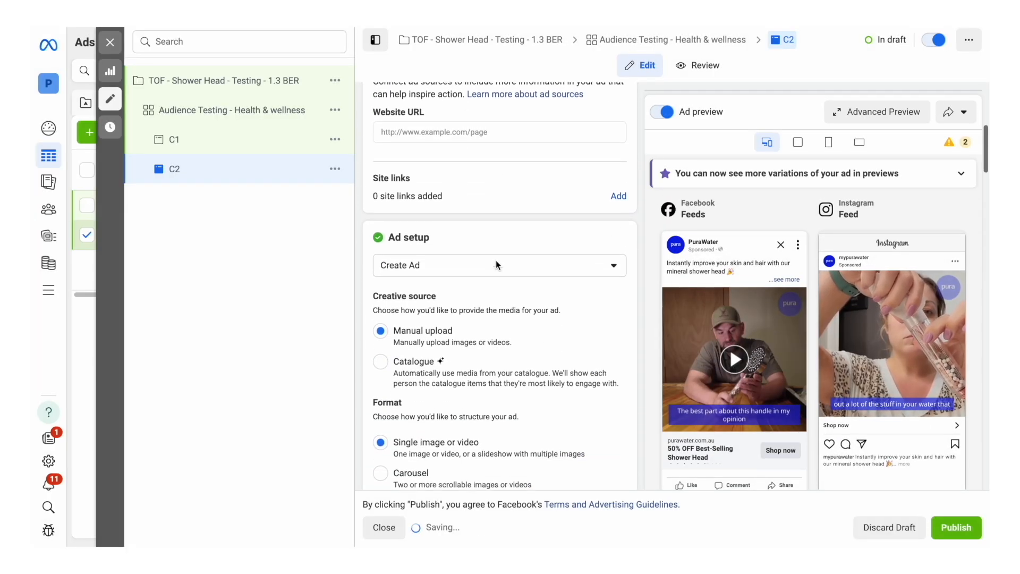
{"action": "scroll", "coordinate": [495, 265], "scroll_direction": "down", "scroll_amount": 7}
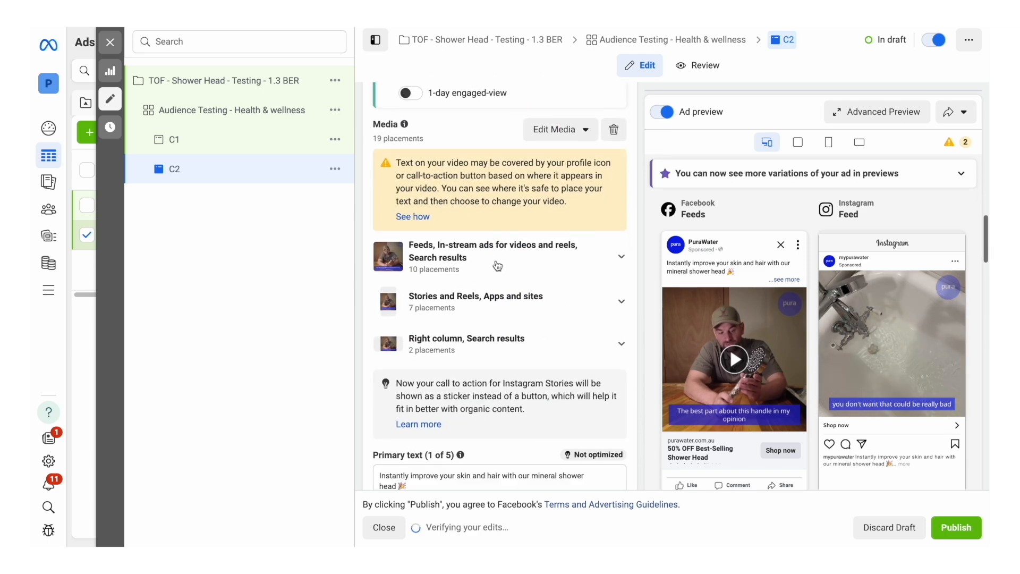
{"action": "left_click", "coordinate": [616, 129]}
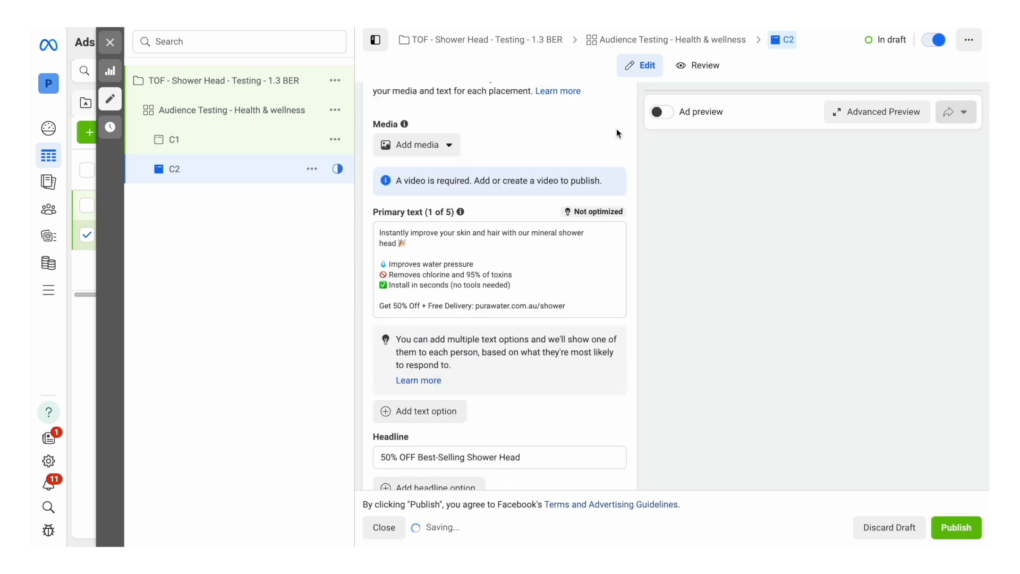
{"action": "left_click", "coordinate": [418, 281]}
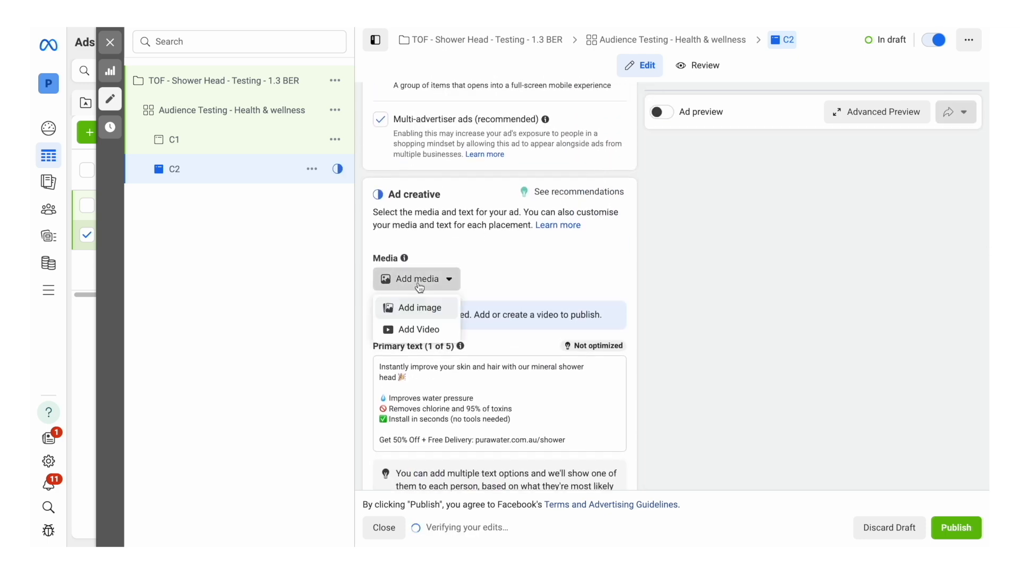
{"action": "left_click", "coordinate": [418, 329]}
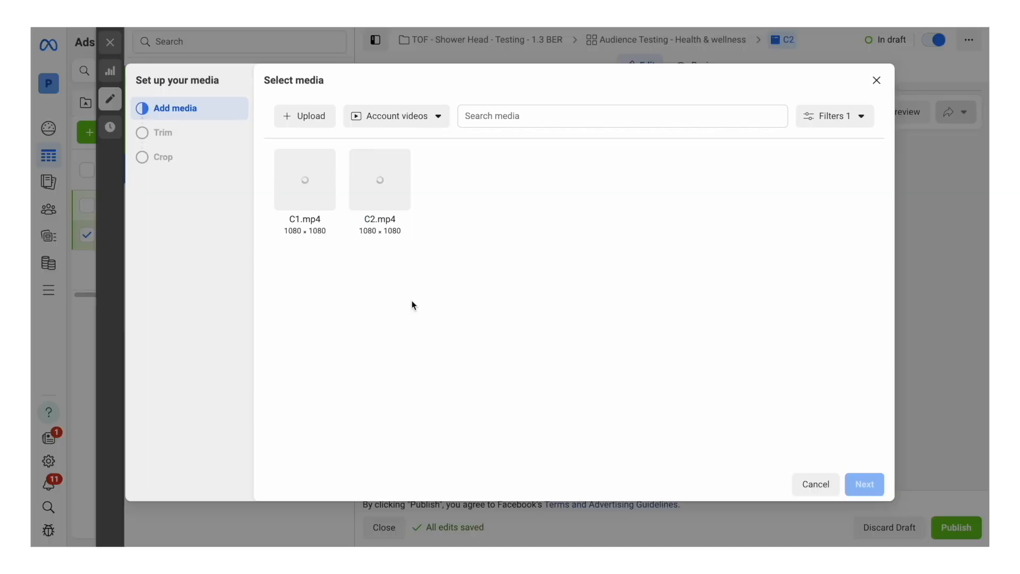
{"action": "left_click", "coordinate": [386, 184]}
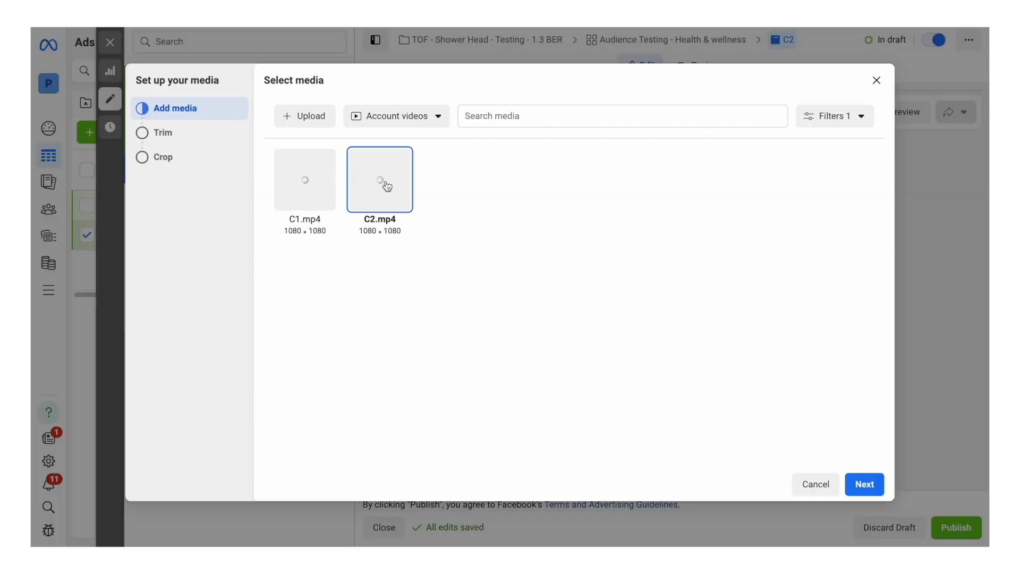
{"action": "left_click", "coordinate": [866, 484]}
{"action": "left_click", "coordinate": [864, 485]}
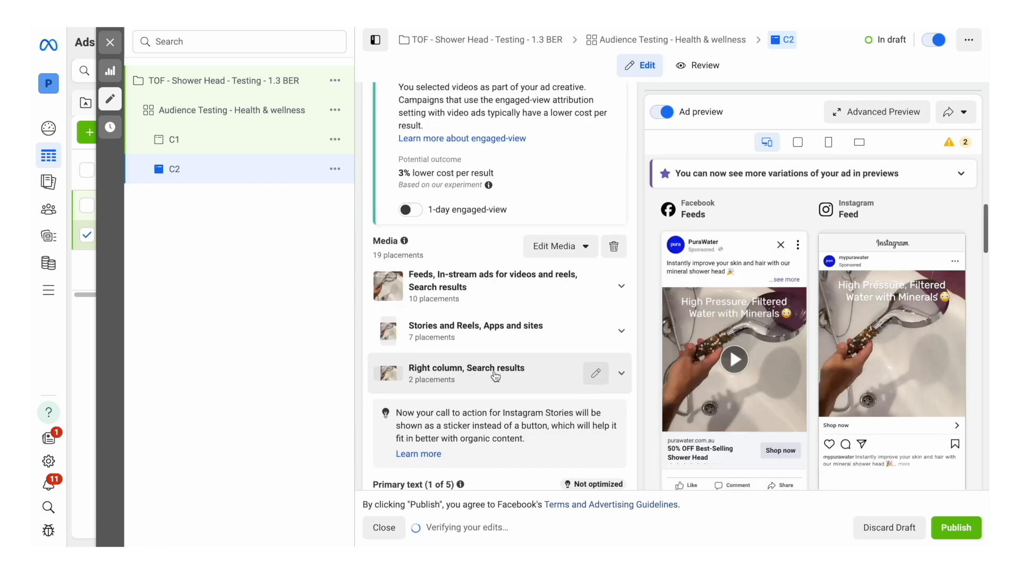
{"action": "scroll", "coordinate": [495, 376], "scroll_direction": "up", "scroll_amount": 8}
{"action": "scroll", "coordinate": [496, 376], "scroll_direction": "up", "scroll_amount": 5}
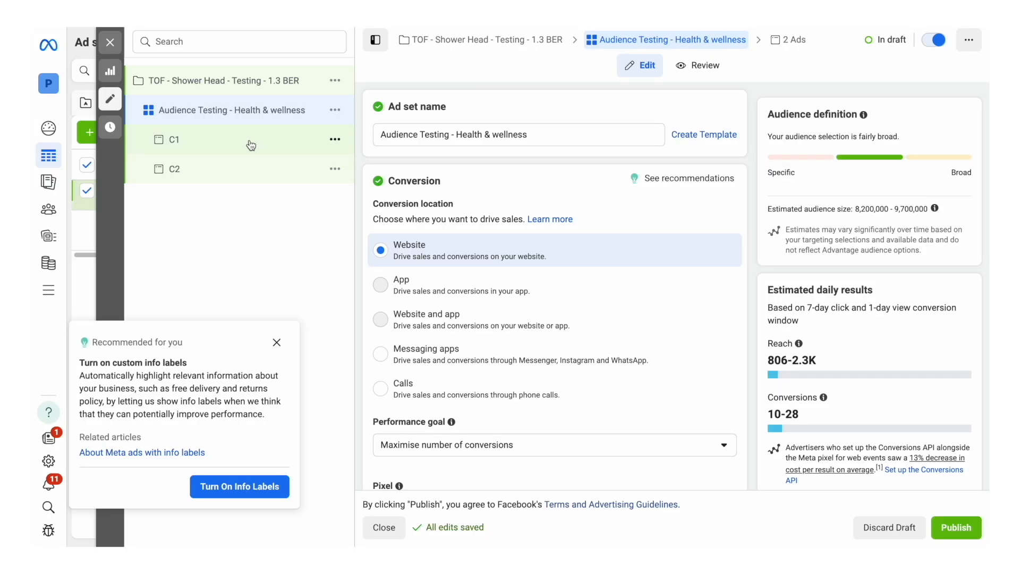
Step: Publish the shower head testing campaign with its health and wellness ad set and both ads
{"action": "left_click", "coordinate": [250, 141]}
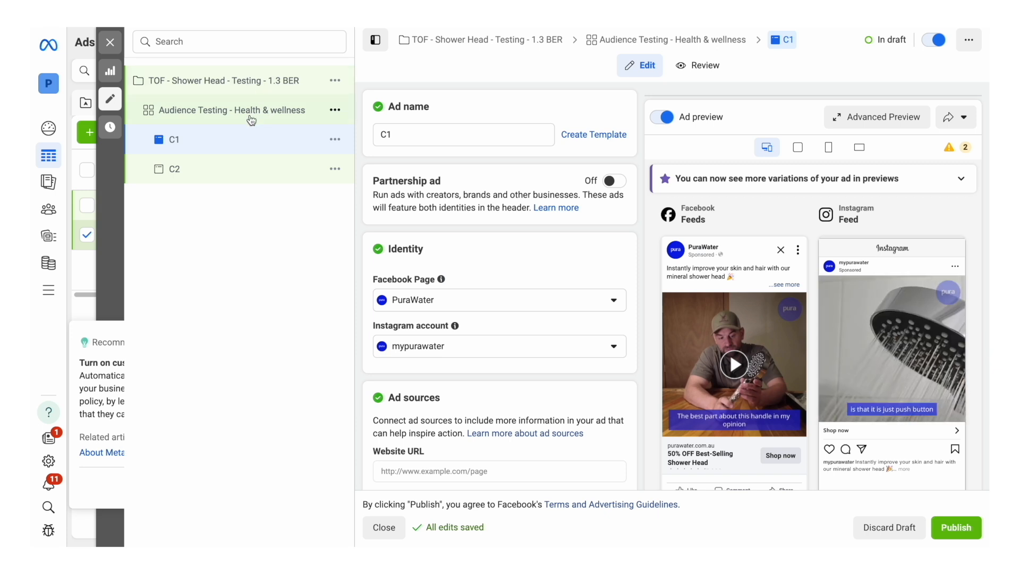
{"action": "left_click", "coordinate": [251, 119]}
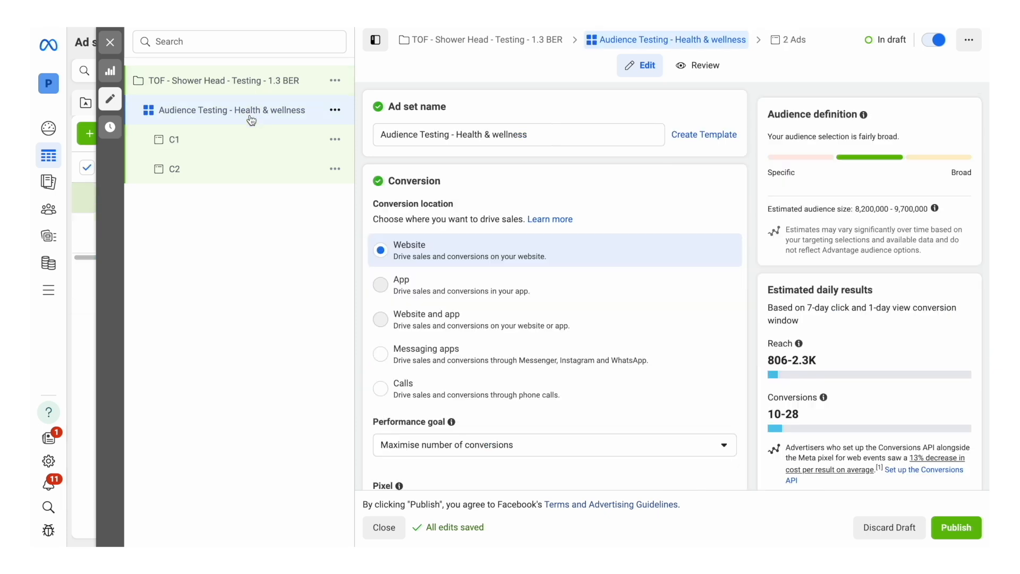
{"action": "left_click", "coordinate": [950, 528]}
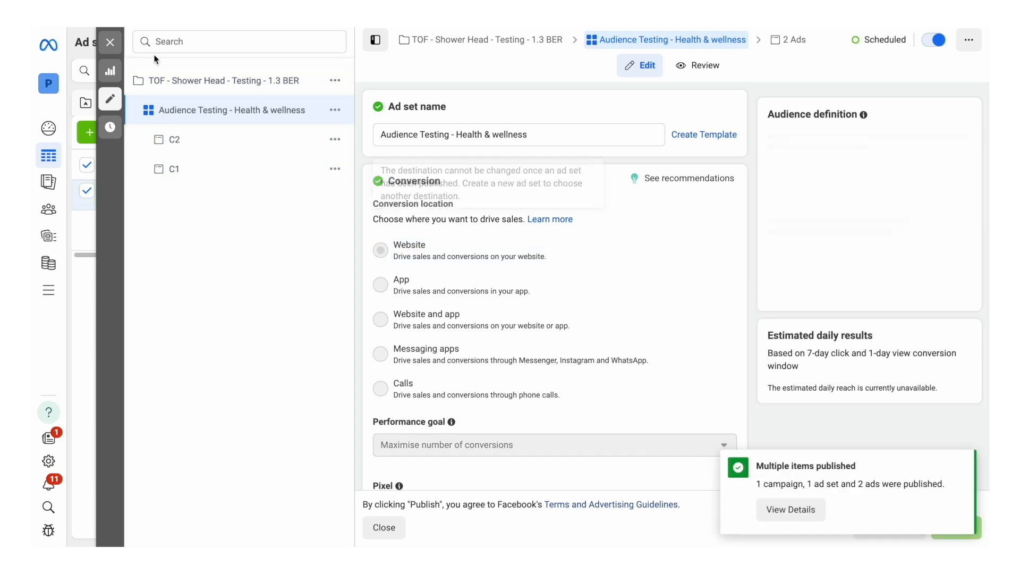
Step: Close the editor and clear the ad set and ad selections
{"action": "left_click", "coordinate": [110, 43]}
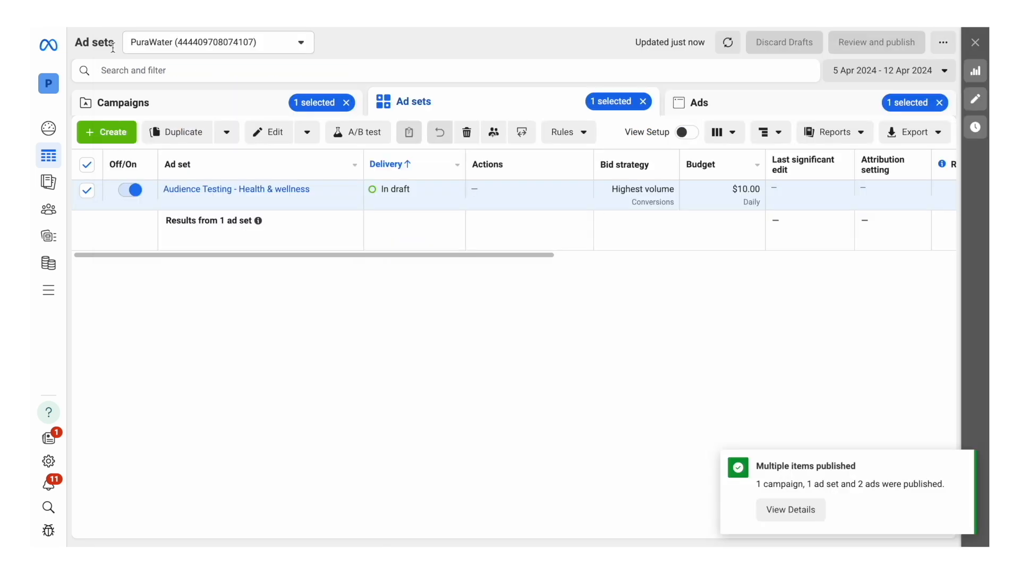
{"action": "left_click", "coordinate": [86, 166]}
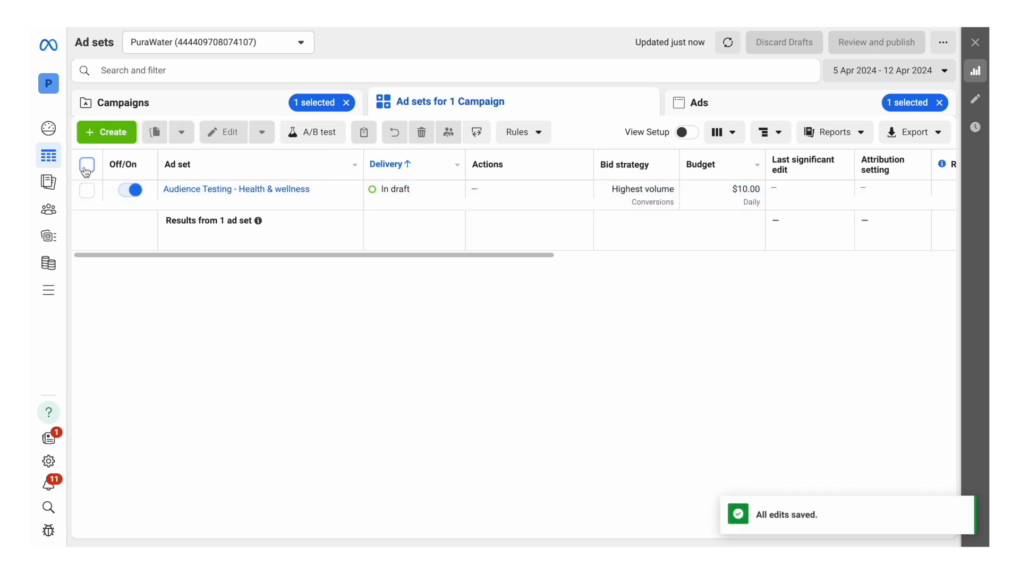
{"action": "left_click", "coordinate": [725, 98]}
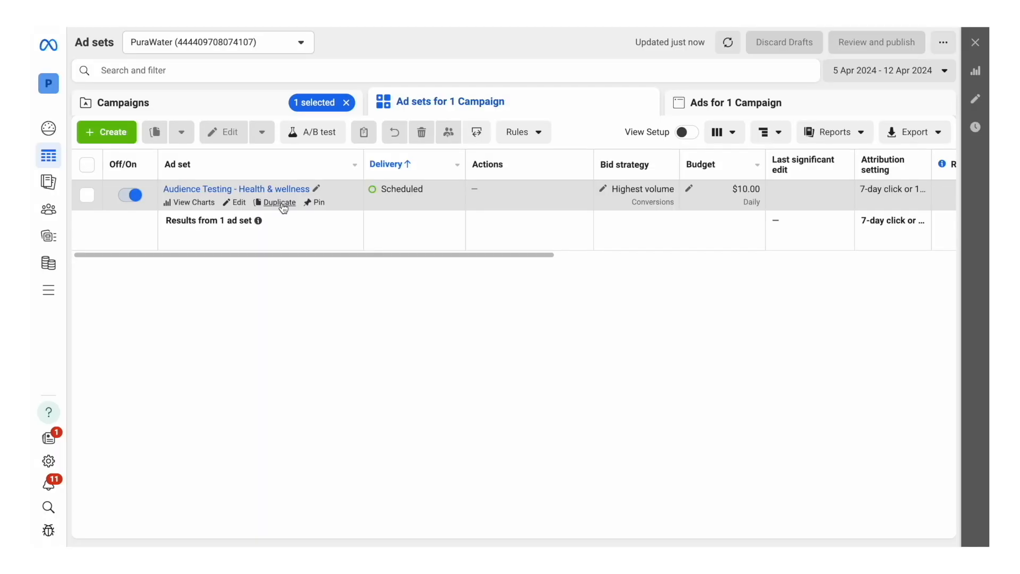
Step: Duplicate the Audience Testing - Health & wellness ad set with current settings into the original campaign
{"action": "left_click", "coordinate": [274, 203]}
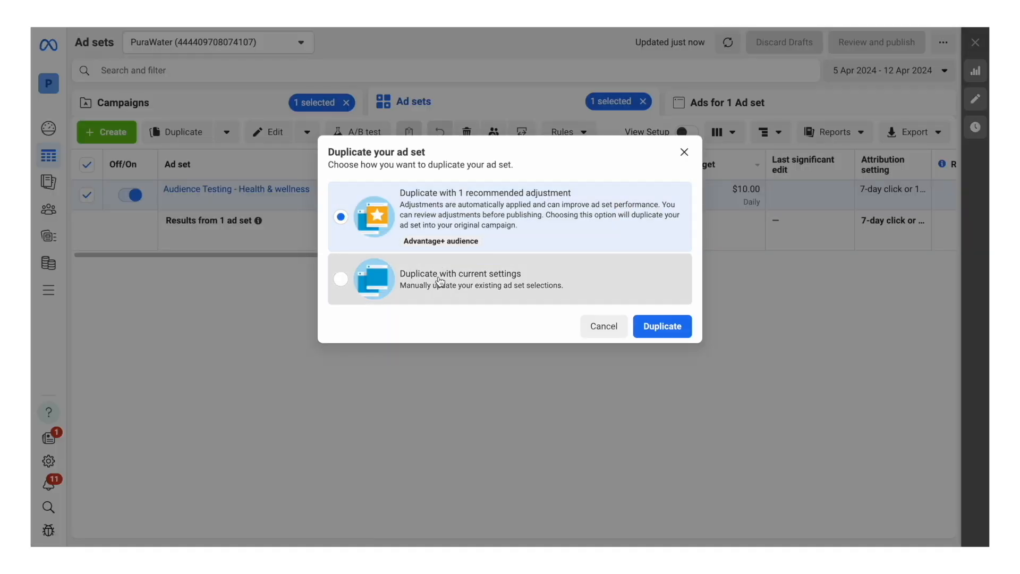
{"action": "left_click", "coordinate": [417, 287]}
{"action": "left_click", "coordinate": [663, 327]}
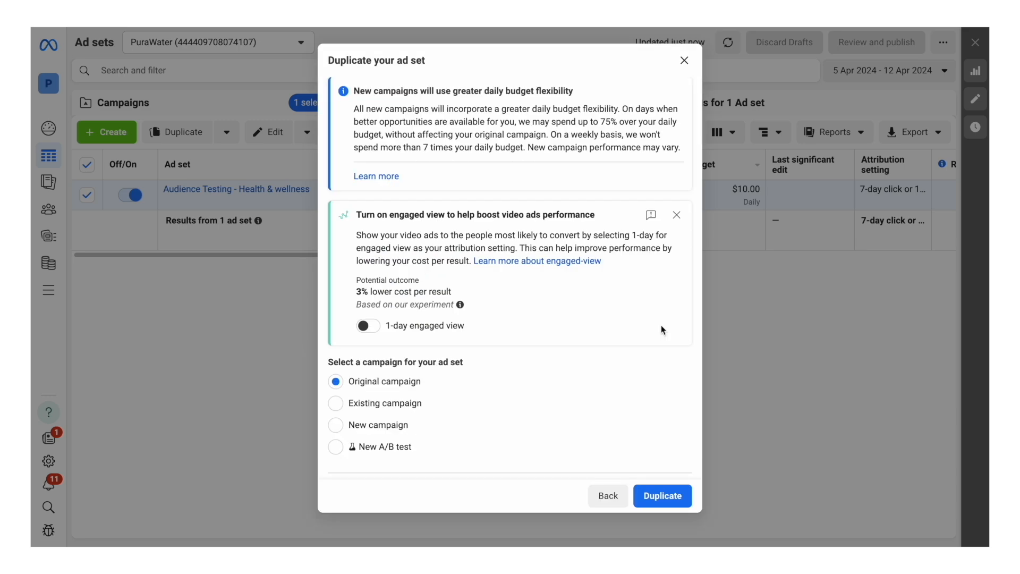
{"action": "left_click", "coordinate": [663, 496]}
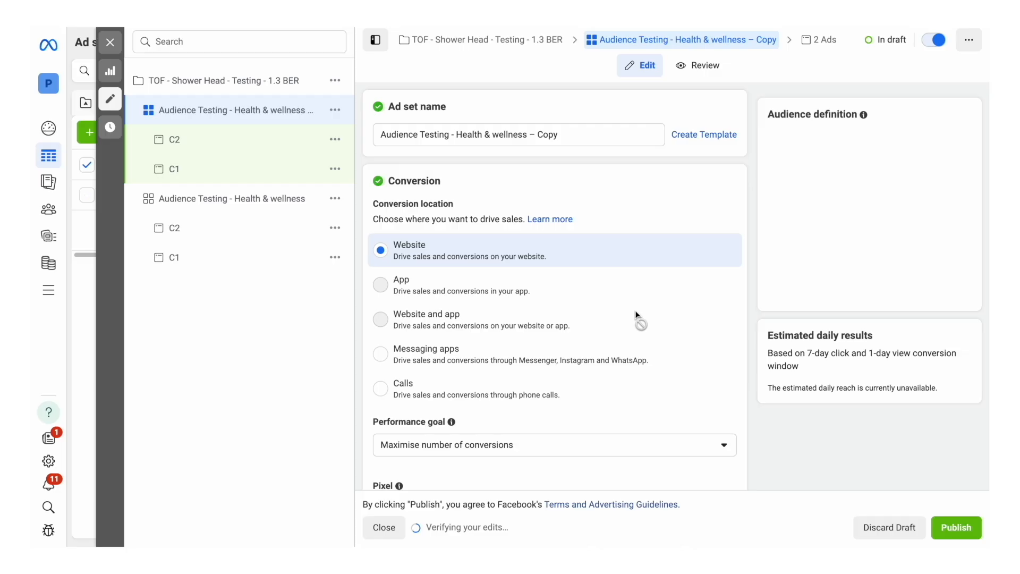
Step: Shorten the duplicated ad set's name to "Audience Testing -"
{"action": "left_click", "coordinate": [579, 133]}
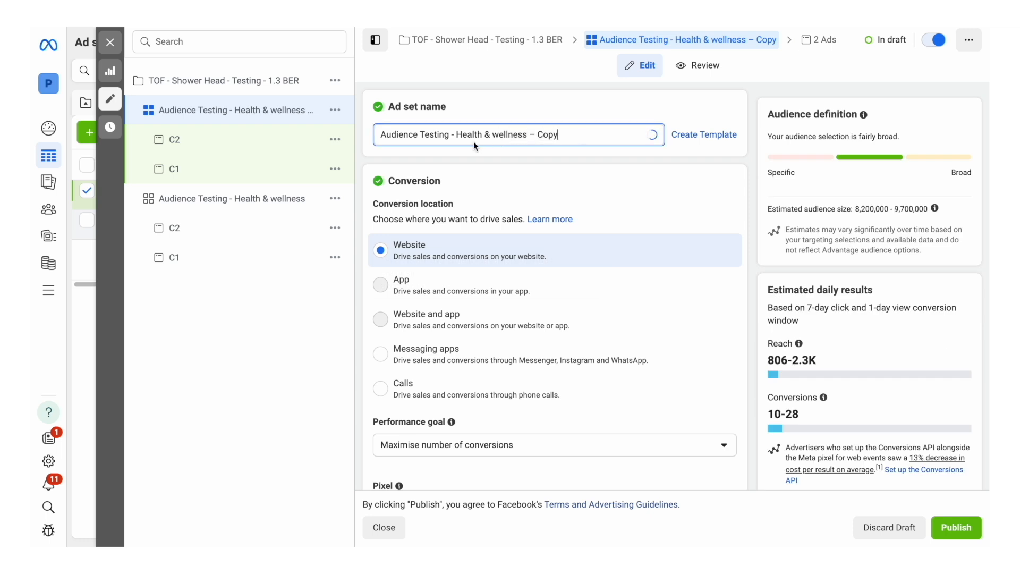
{"action": "left_click_drag", "start_coordinate": [475, 145], "coordinate": [457, 136]}
{"action": "key", "text": "BackSpace"}
{"action": "left_click", "coordinate": [270, 266]}
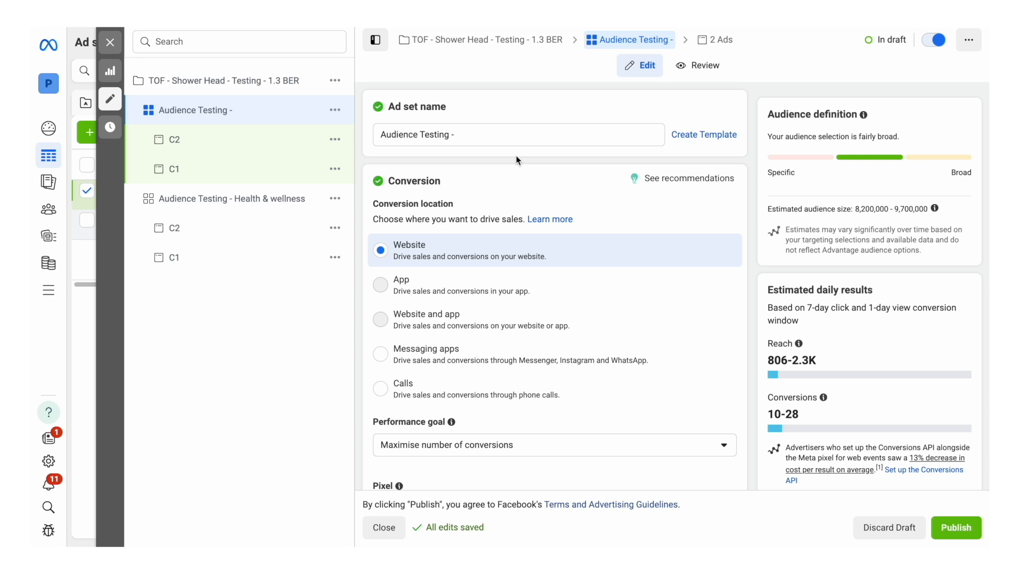
Step: In the duplicated ad set's C1 ad, use an existing post and choose the 5 Aug 2024 Facebook video post showing the man
{"action": "left_click", "coordinate": [210, 168]}
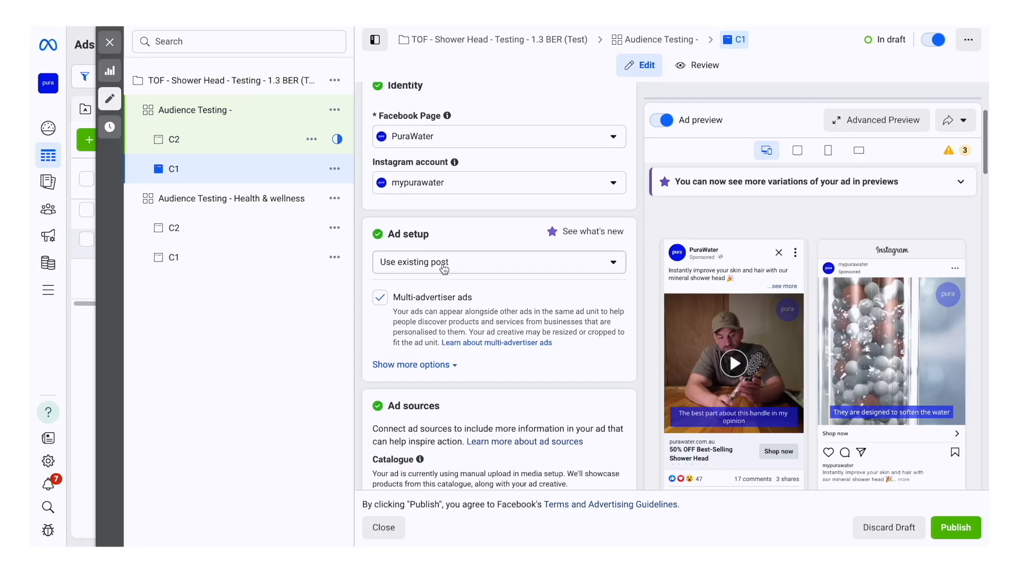
{"action": "left_click", "coordinate": [409, 262]}
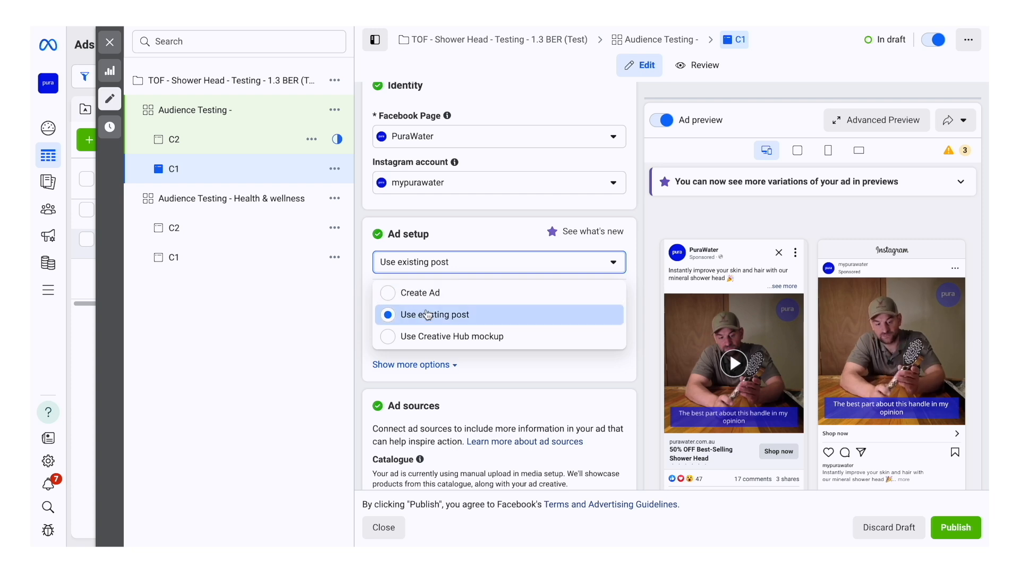
{"action": "left_click", "coordinate": [485, 240]}
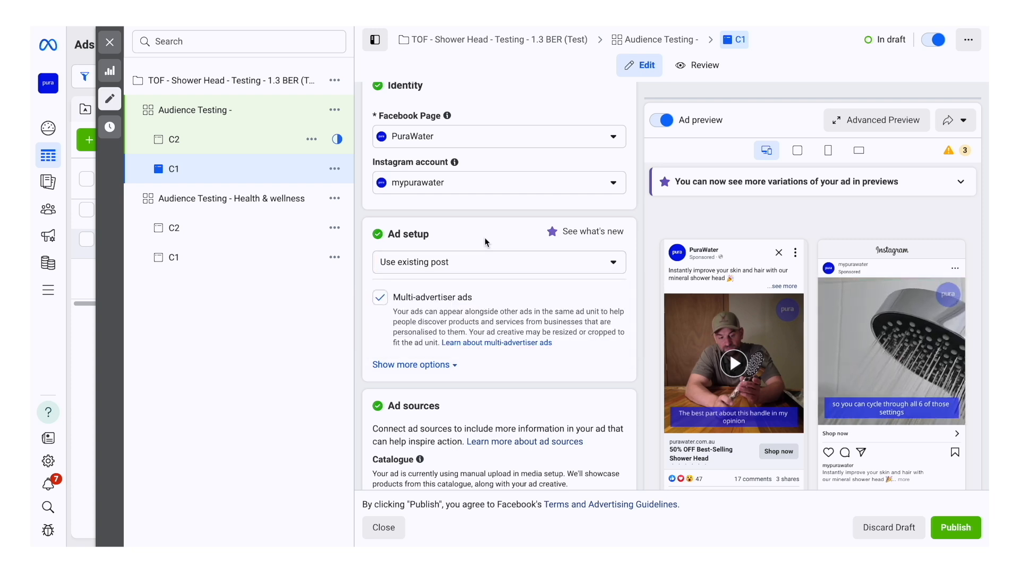
{"action": "scroll", "coordinate": [485, 237], "scroll_direction": "down", "scroll_amount": 6}
{"action": "scroll", "coordinate": [485, 232], "scroll_direction": "down", "scroll_amount": 6}
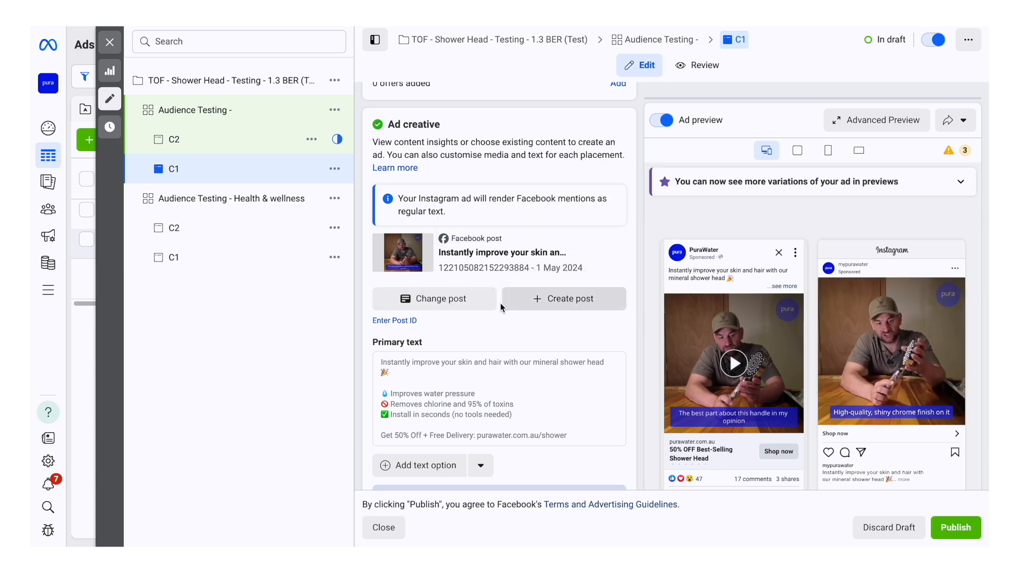
{"action": "left_click", "coordinate": [411, 300]}
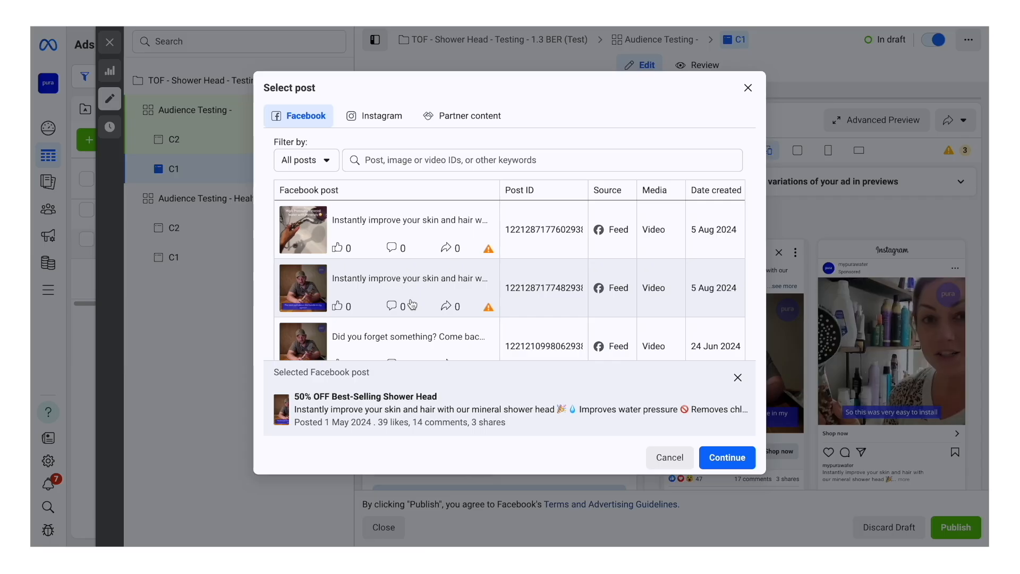
{"action": "scroll", "coordinate": [585, 308], "scroll_direction": "down", "scroll_amount": 2}
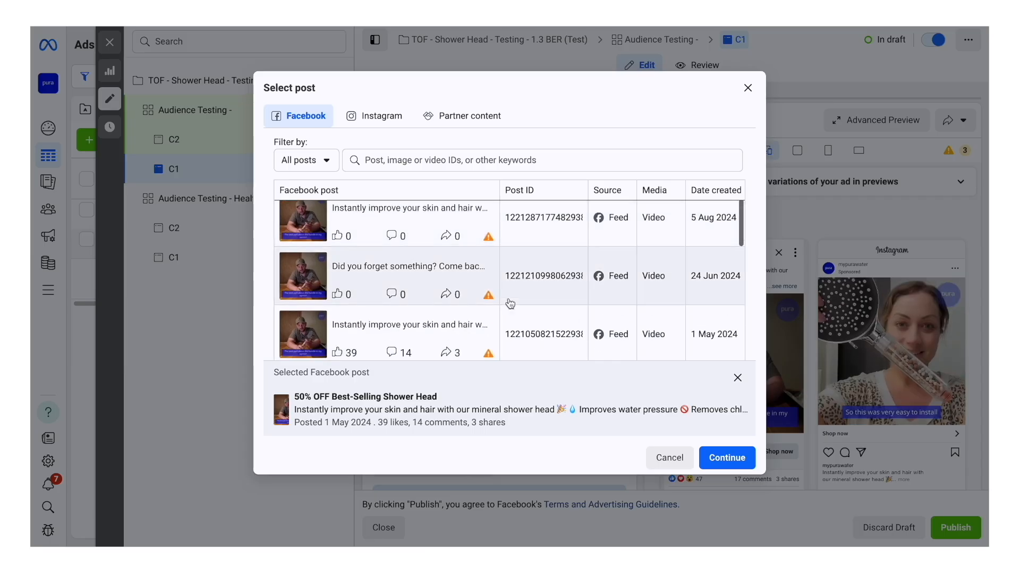
{"action": "scroll", "coordinate": [508, 297], "scroll_direction": "up", "scroll_amount": 2}
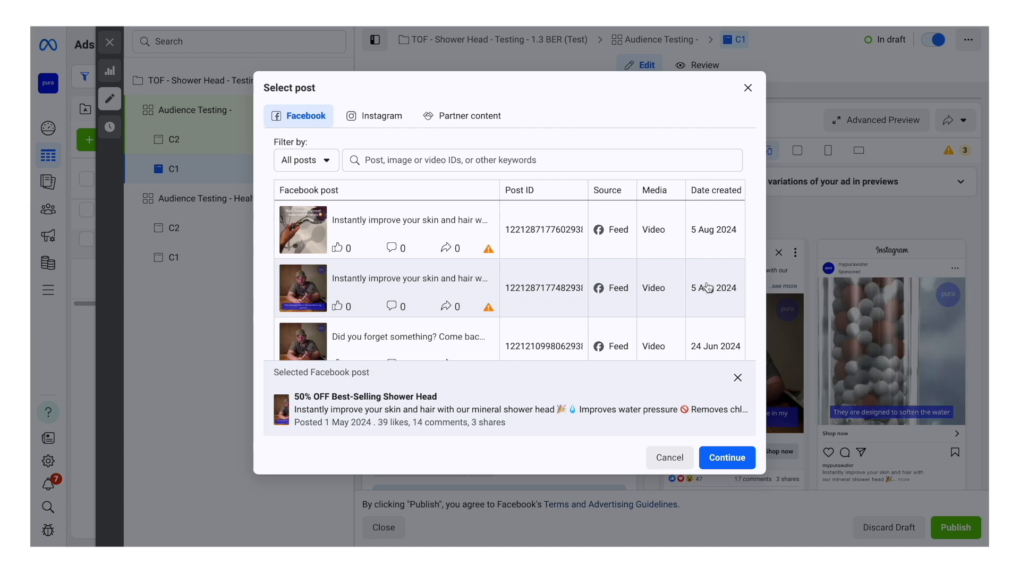
{"action": "left_click", "coordinate": [402, 291]}
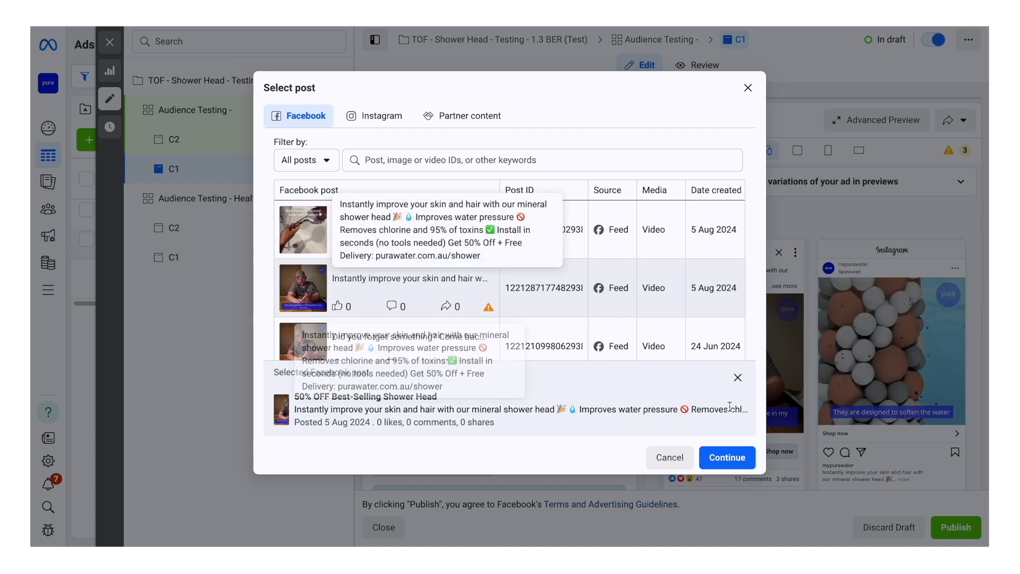
{"action": "left_click", "coordinate": [726, 456]}
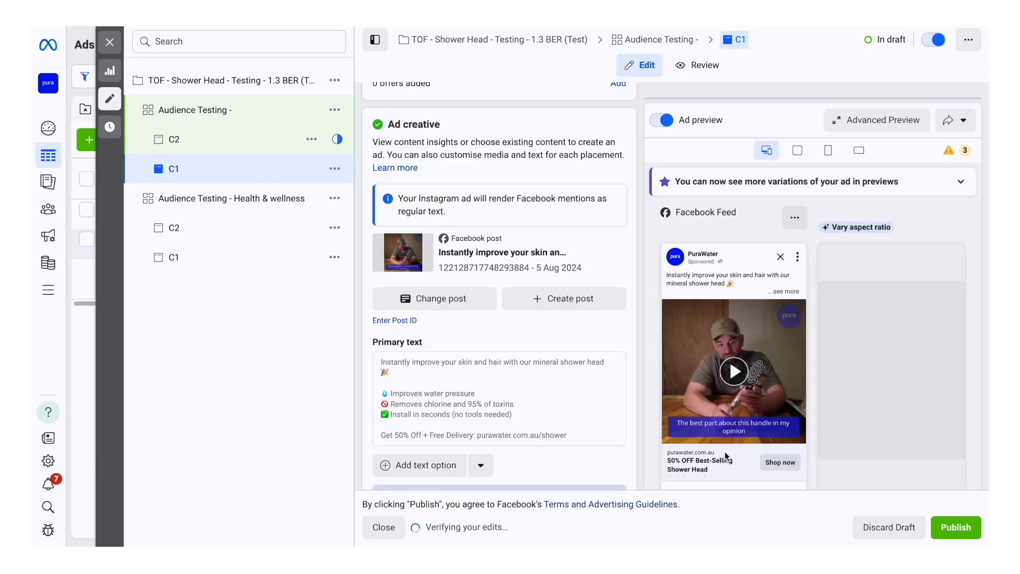
Step: Review the C1 ad's feed previews, URL parameters, identity and ad setup settings
{"action": "scroll", "coordinate": [726, 455], "scroll_direction": "down", "scroll_amount": 2}
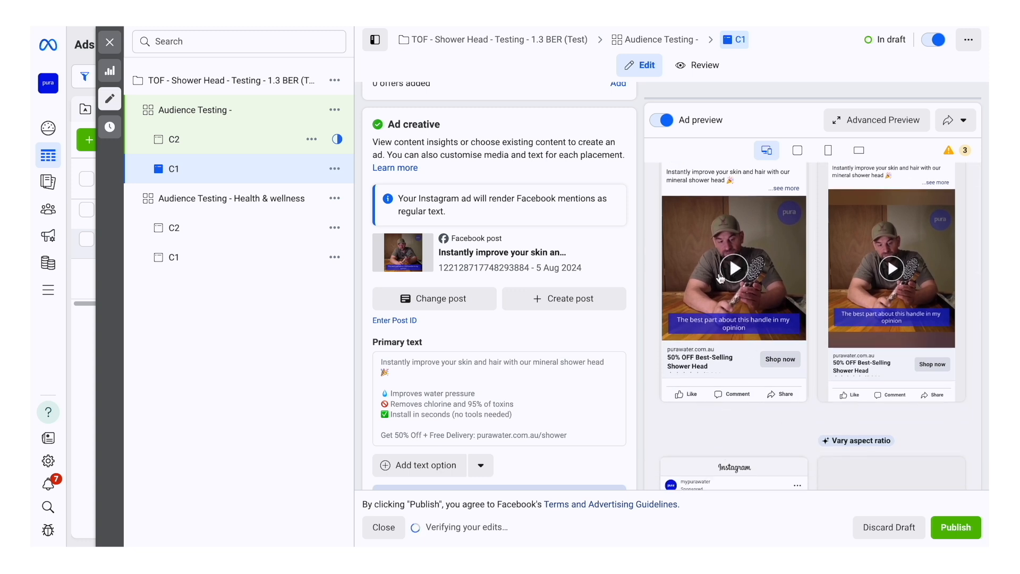
{"action": "scroll", "coordinate": [724, 333], "scroll_direction": "up", "scroll_amount": 1}
{"action": "left_click", "coordinate": [780, 237]}
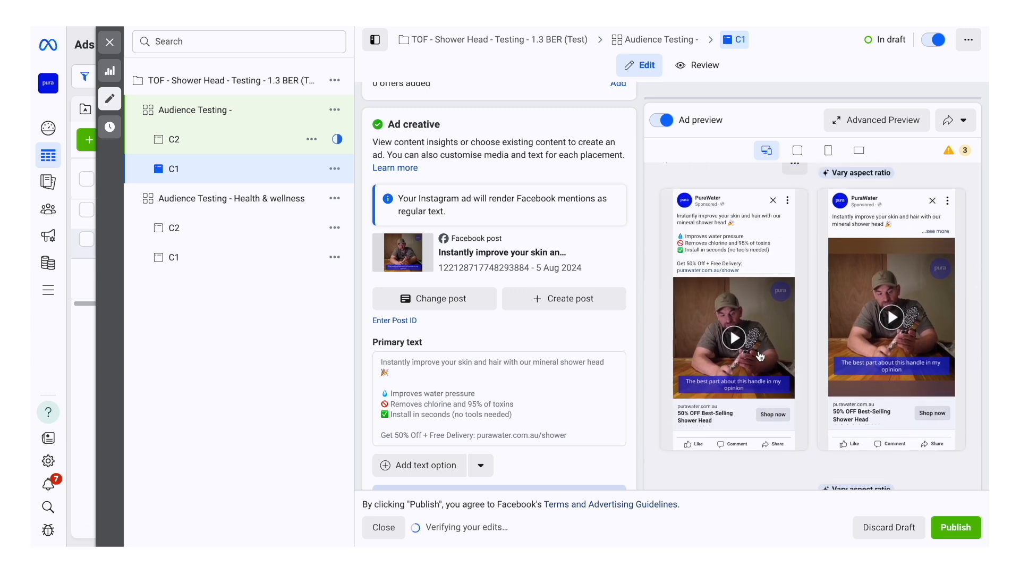
{"action": "scroll", "coordinate": [761, 356], "scroll_direction": "down", "scroll_amount": 1}
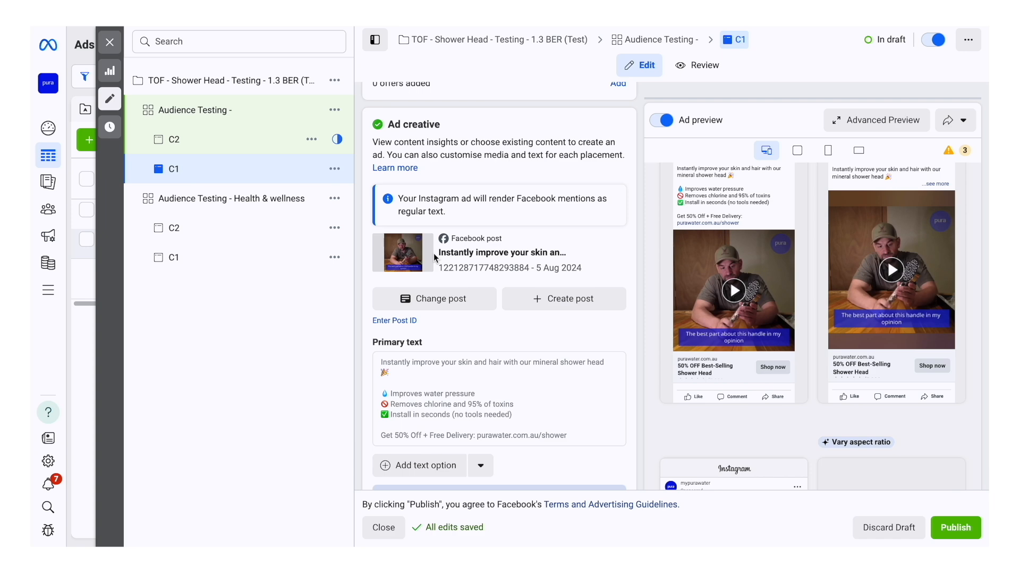
{"action": "scroll", "coordinate": [435, 258], "scroll_direction": "down", "scroll_amount": 10}
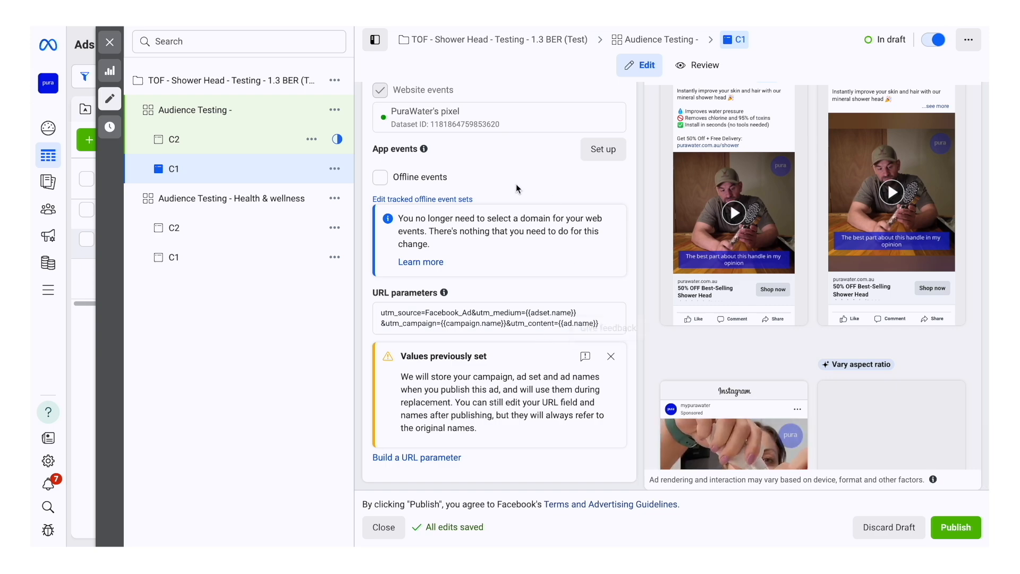
{"action": "scroll", "coordinate": [516, 184], "scroll_direction": "up", "scroll_amount": 15}
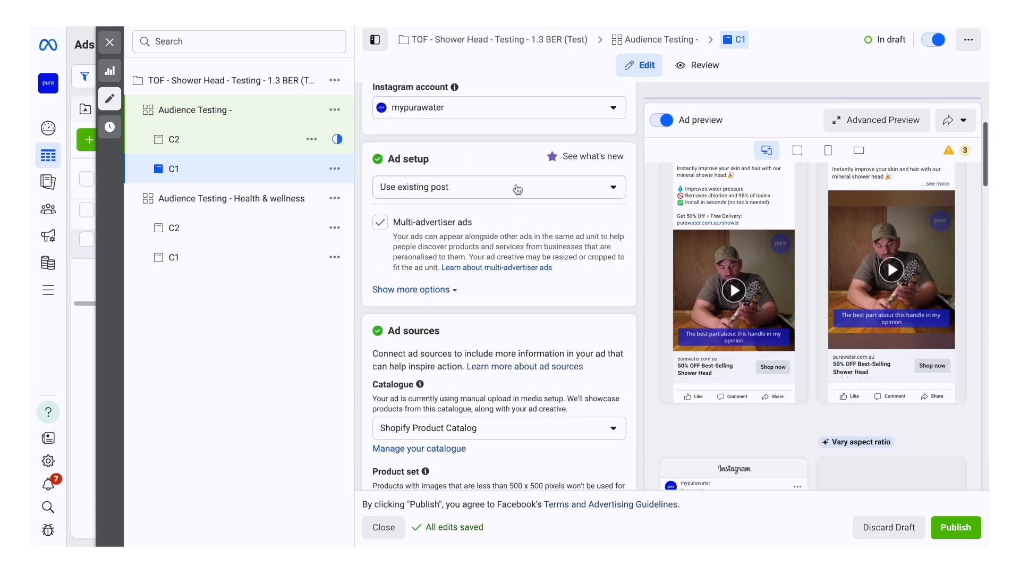
{"action": "scroll", "coordinate": [516, 188], "scroll_direction": "up", "scroll_amount": 6}
{"action": "scroll", "coordinate": [515, 183], "scroll_direction": "down", "scroll_amount": 4}
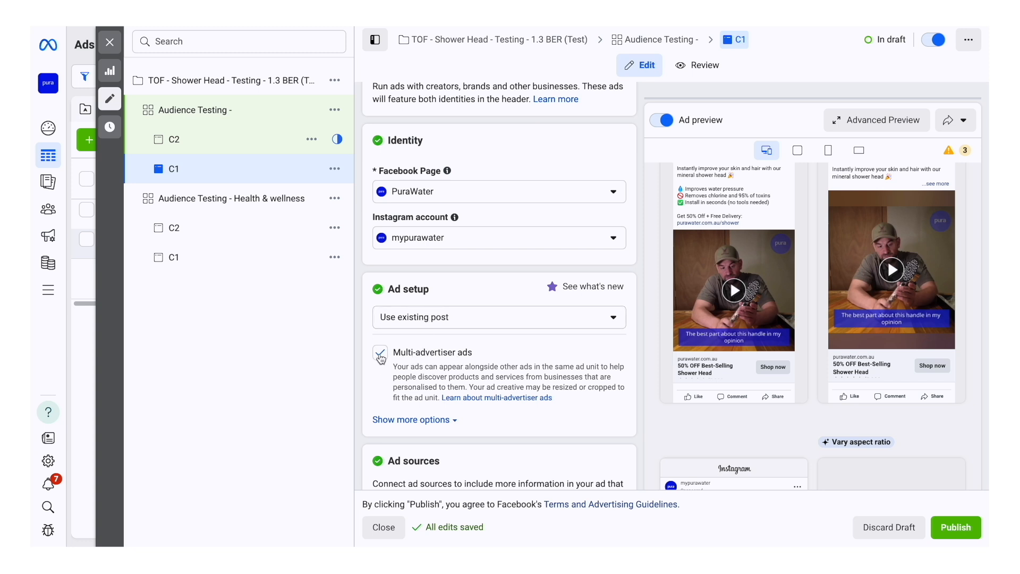
{"action": "scroll", "coordinate": [528, 269], "scroll_direction": "up", "scroll_amount": 2}
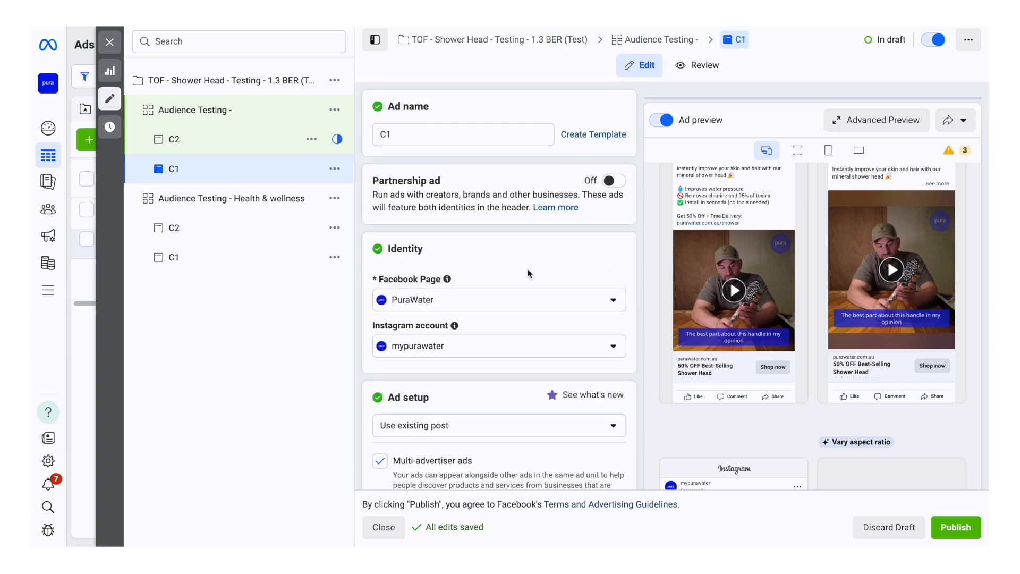
Step: In the duplicated ad set's C2 ad, use an existing post and choose the 5 Aug 2024 Facebook video post showing the shower head
{"action": "left_click", "coordinate": [201, 145]}
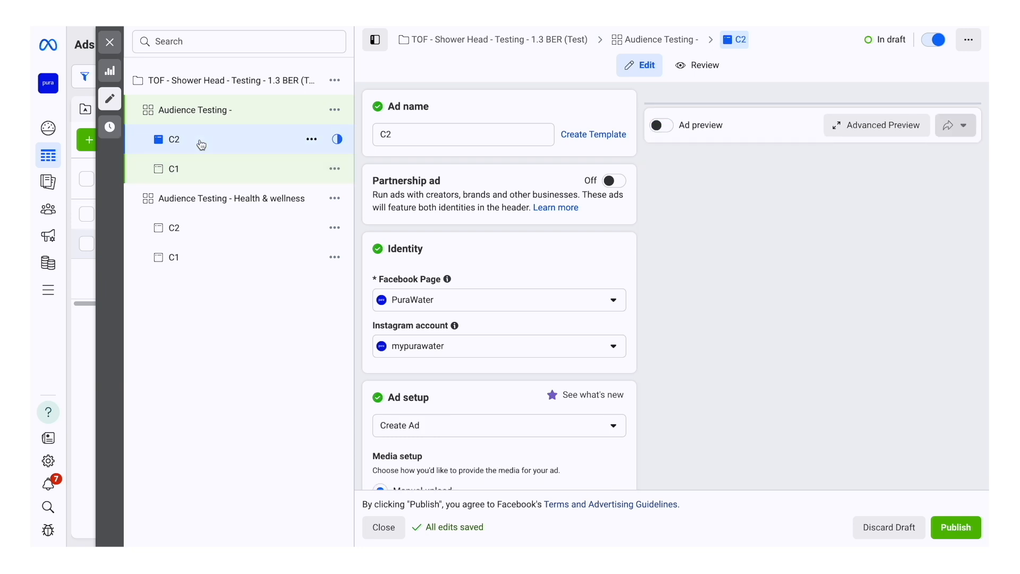
{"action": "scroll", "coordinate": [503, 318], "scroll_direction": "down", "scroll_amount": 4}
{"action": "left_click", "coordinate": [424, 211]}
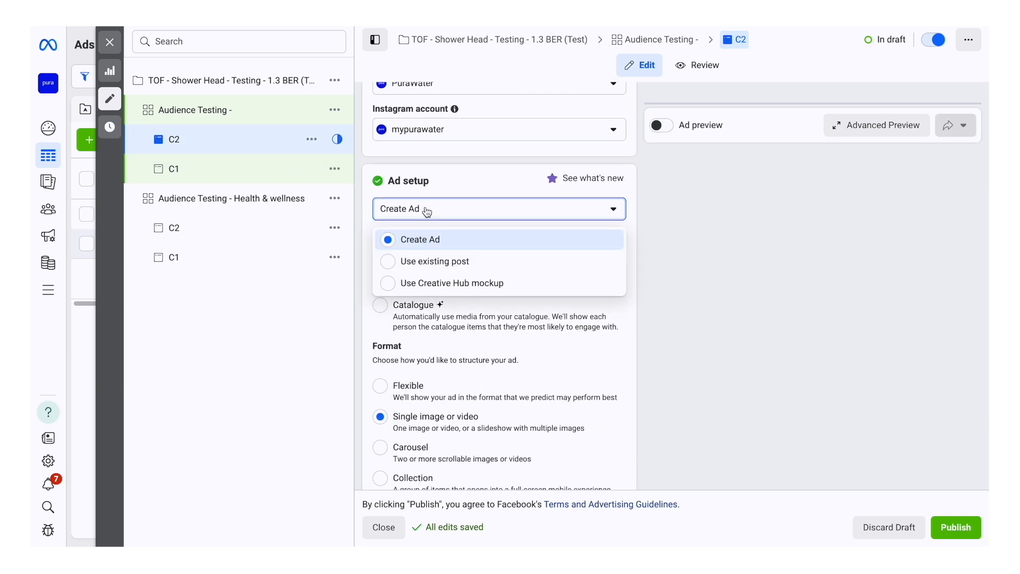
{"action": "left_click", "coordinate": [435, 261]}
{"action": "scroll", "coordinate": [499, 325], "scroll_direction": "down", "scroll_amount": 7}
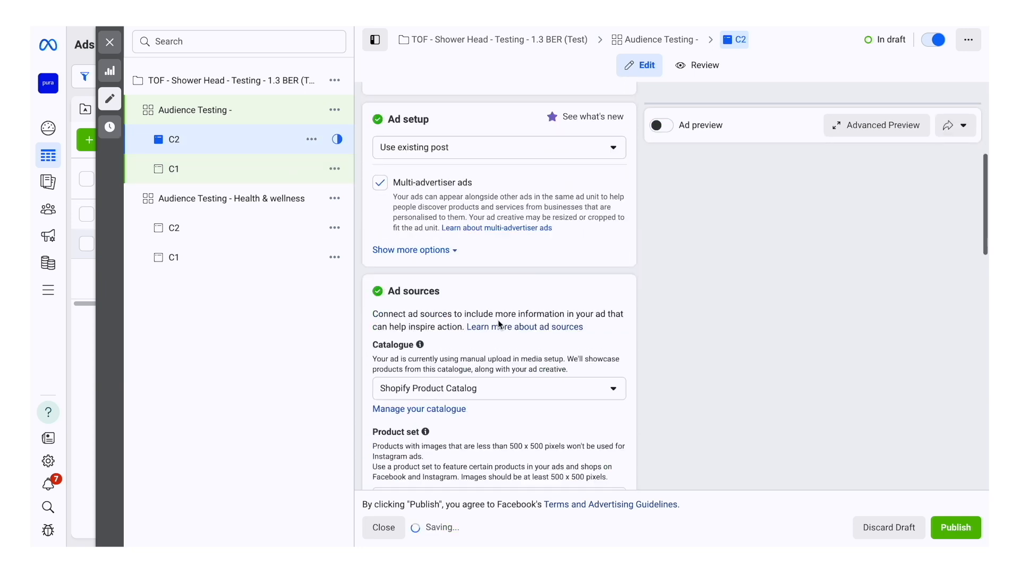
{"action": "scroll", "coordinate": [499, 324], "scroll_direction": "down", "scroll_amount": 2}
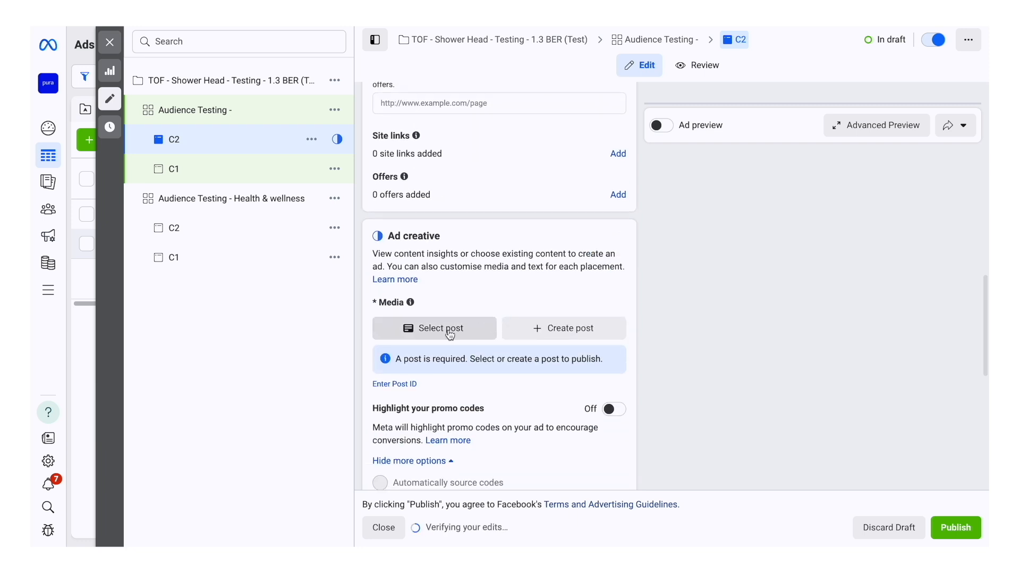
{"action": "left_click", "coordinate": [451, 393]}
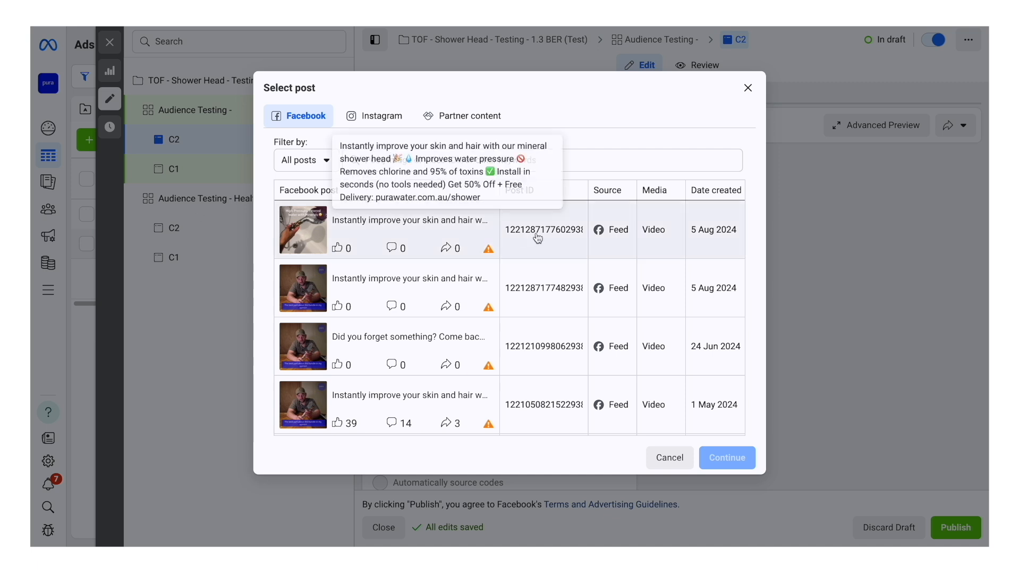
{"action": "left_click", "coordinate": [415, 224]}
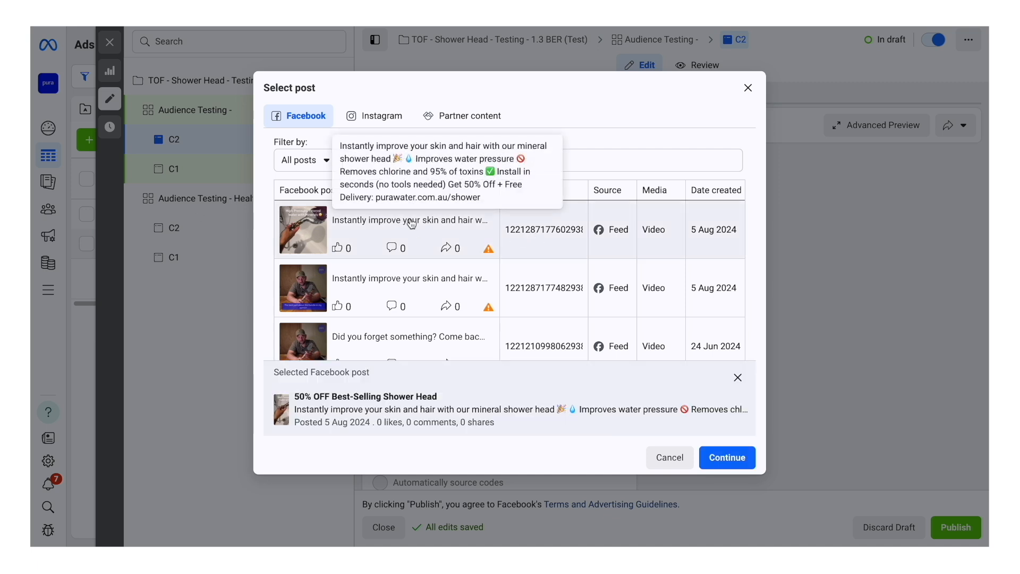
{"action": "left_click", "coordinate": [731, 460]}
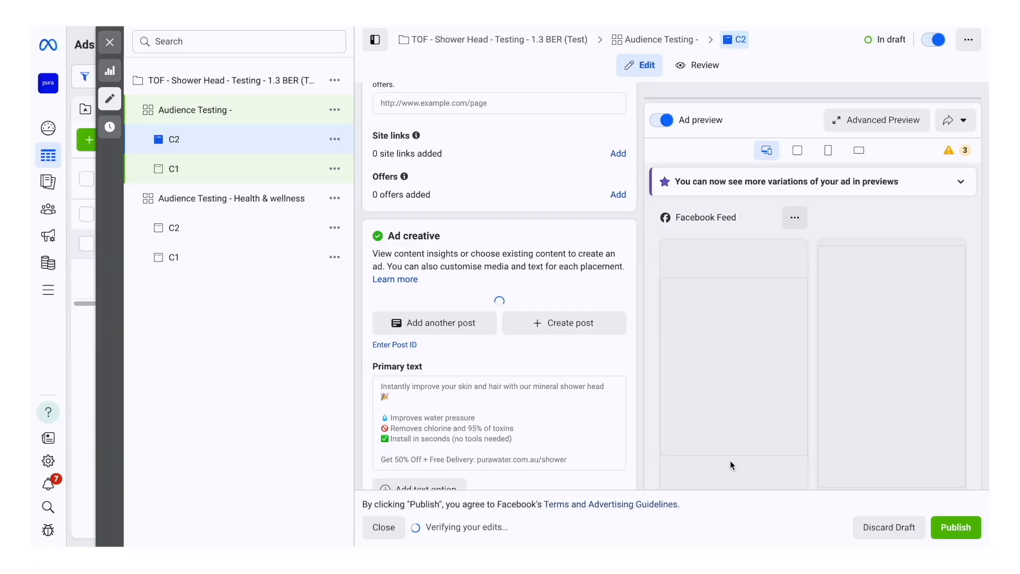
Step: Copy the URL parameters from the Health & wellness ad set's C1 ad into the duplicated ad set's C2 ad
{"action": "scroll", "coordinate": [557, 381], "scroll_direction": "down", "scroll_amount": 10}
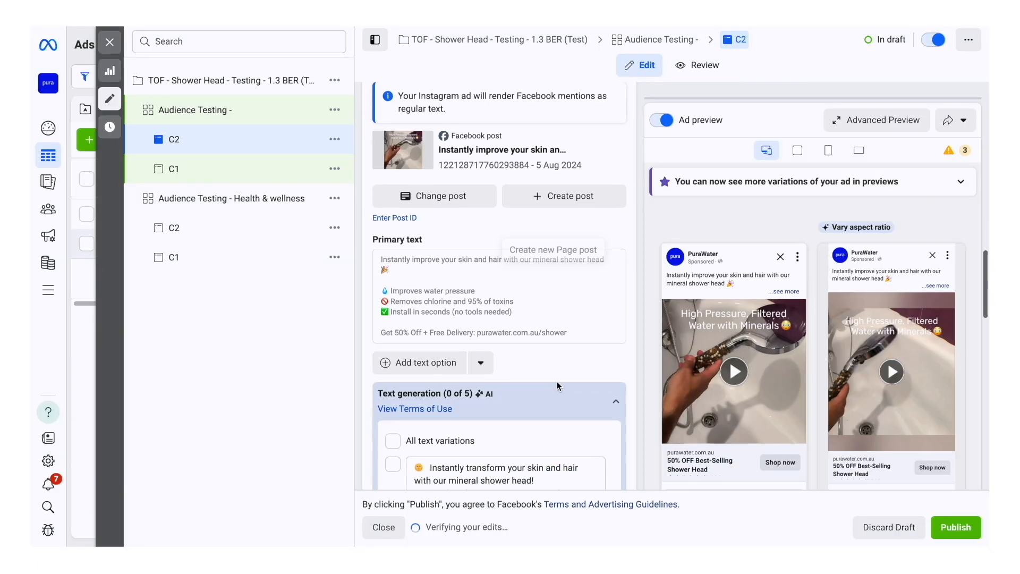
{"action": "scroll", "coordinate": [557, 381], "scroll_direction": "down", "scroll_amount": 15}
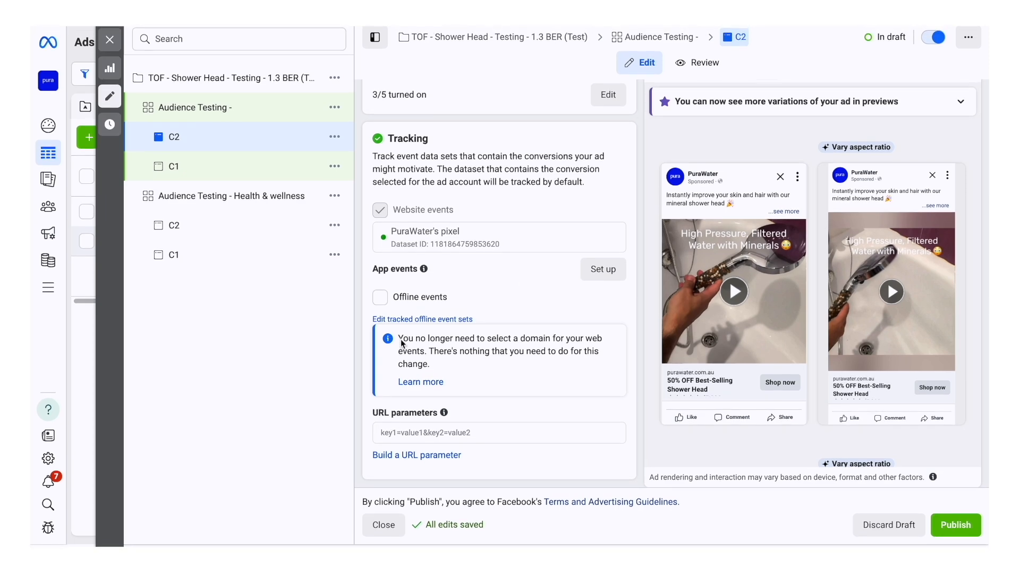
{"action": "left_click", "coordinate": [204, 258]}
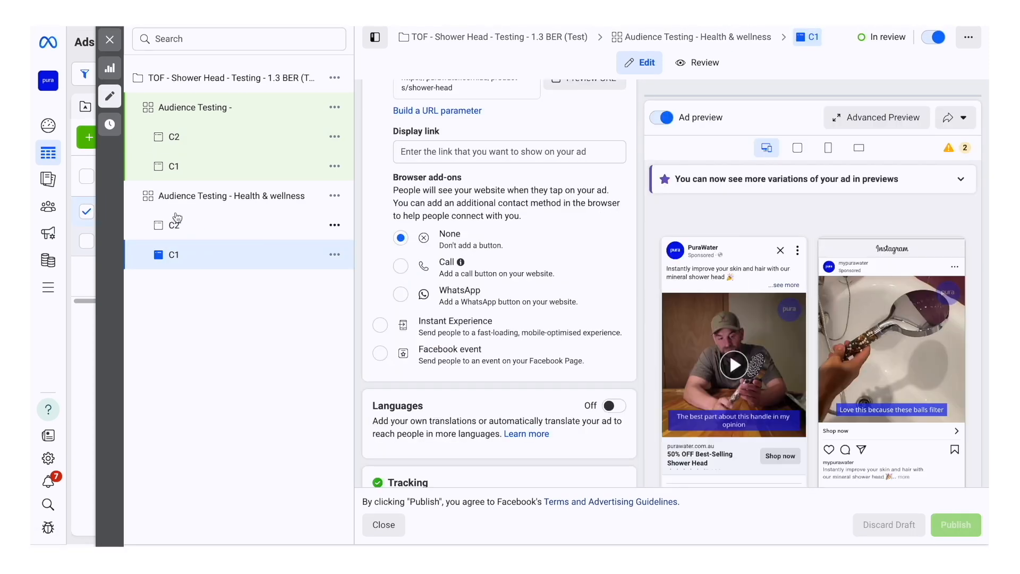
{"action": "scroll", "coordinate": [552, 332], "scroll_direction": "down", "scroll_amount": 8}
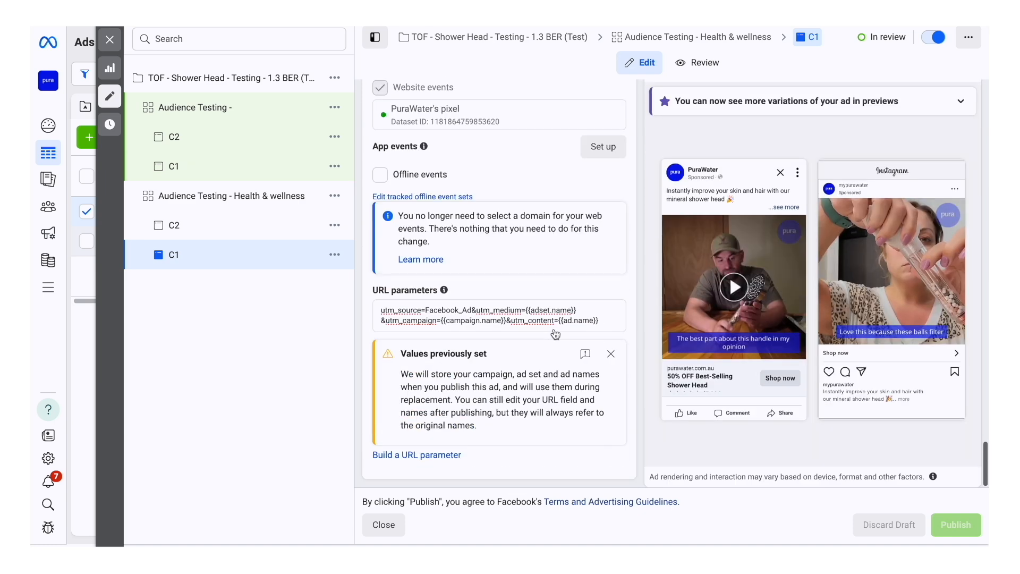
{"action": "triple_click", "coordinate": [491, 310]}
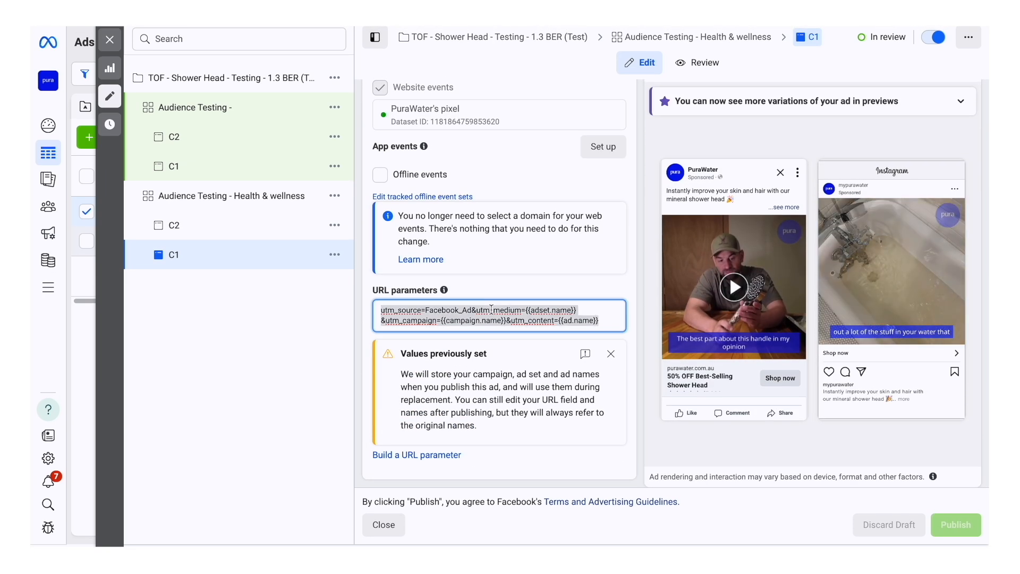
{"action": "left_click", "coordinate": [174, 137]}
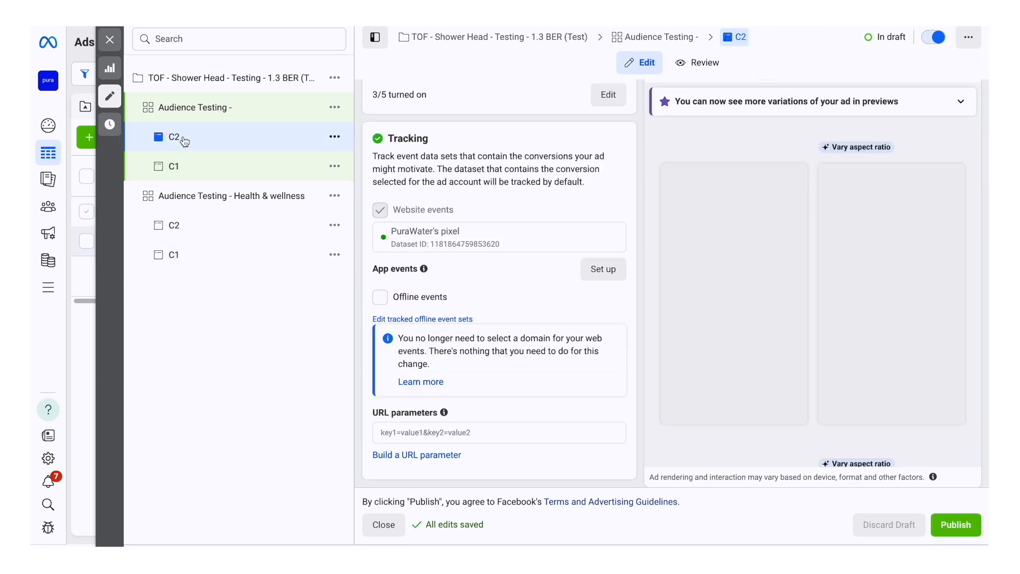
{"action": "left_click", "coordinate": [410, 433]}
{"action": "key", "text": "ctrl+v"}
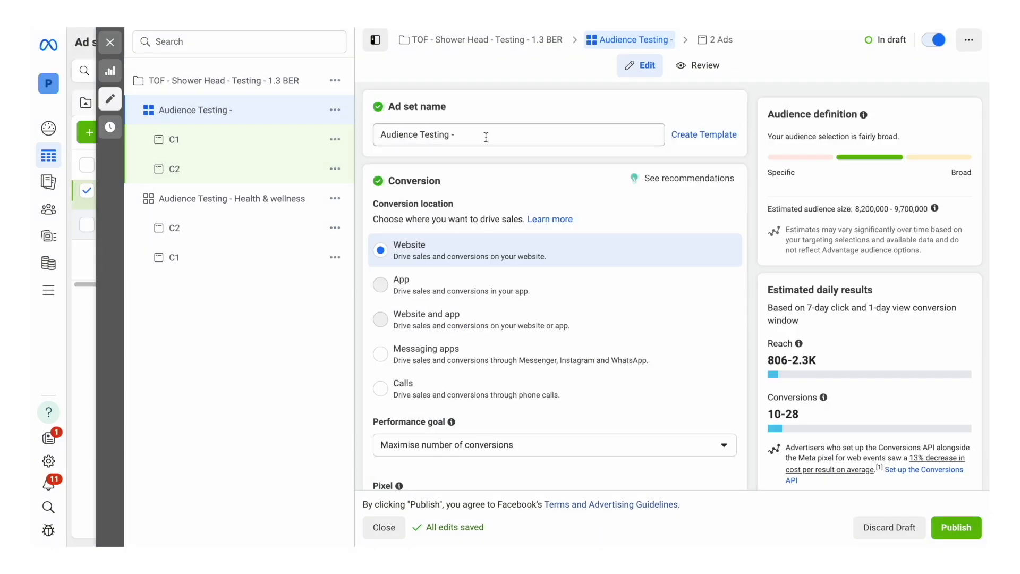
Step: In the duplicated ad set's detailed targeting, replace Health and wellness (personal care) with the suggested interest Personal care (toiletries)
{"action": "left_click", "coordinate": [486, 137]}
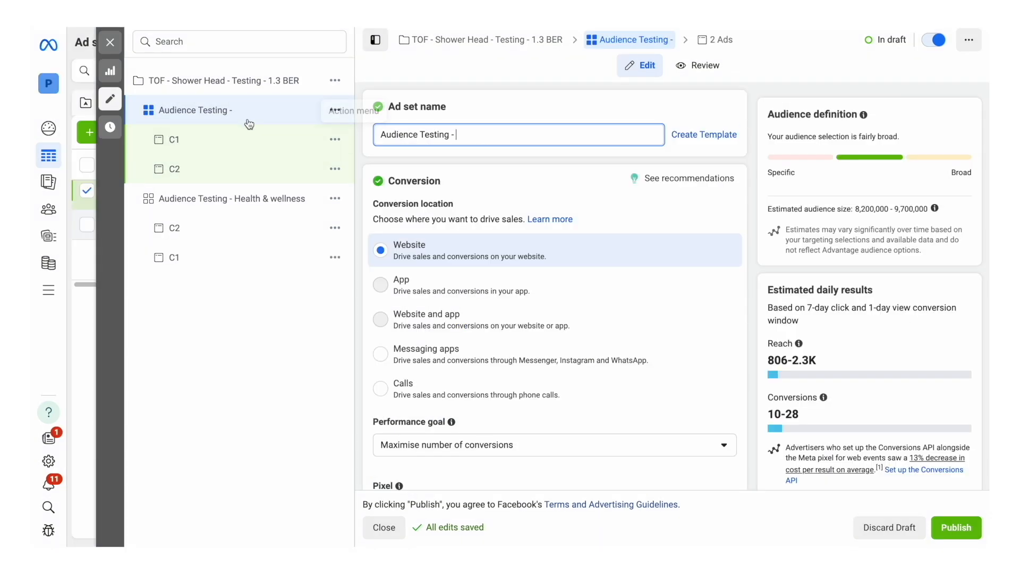
{"action": "scroll", "coordinate": [591, 326], "scroll_direction": "down", "scroll_amount": 15}
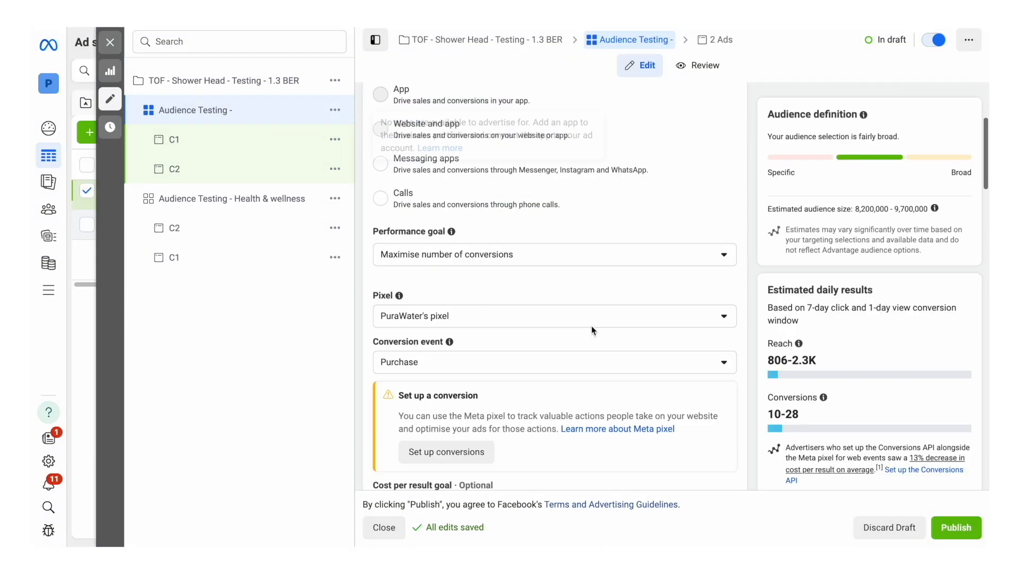
{"action": "scroll", "coordinate": [591, 327], "scroll_direction": "down", "scroll_amount": 2}
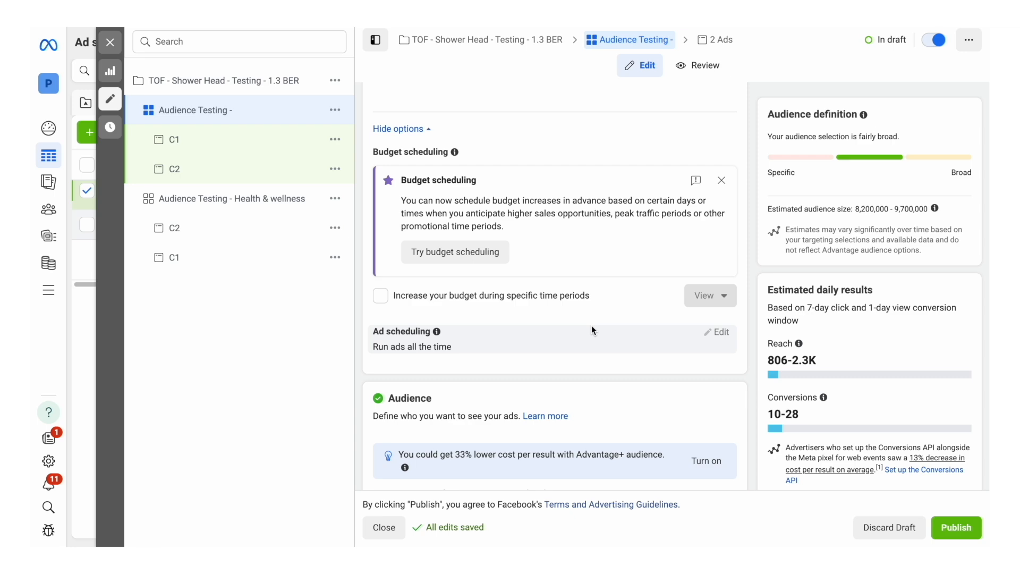
{"action": "scroll", "coordinate": [592, 325], "scroll_direction": "down", "scroll_amount": 10}
{"action": "scroll", "coordinate": [592, 325], "scroll_direction": "up", "scroll_amount": 5}
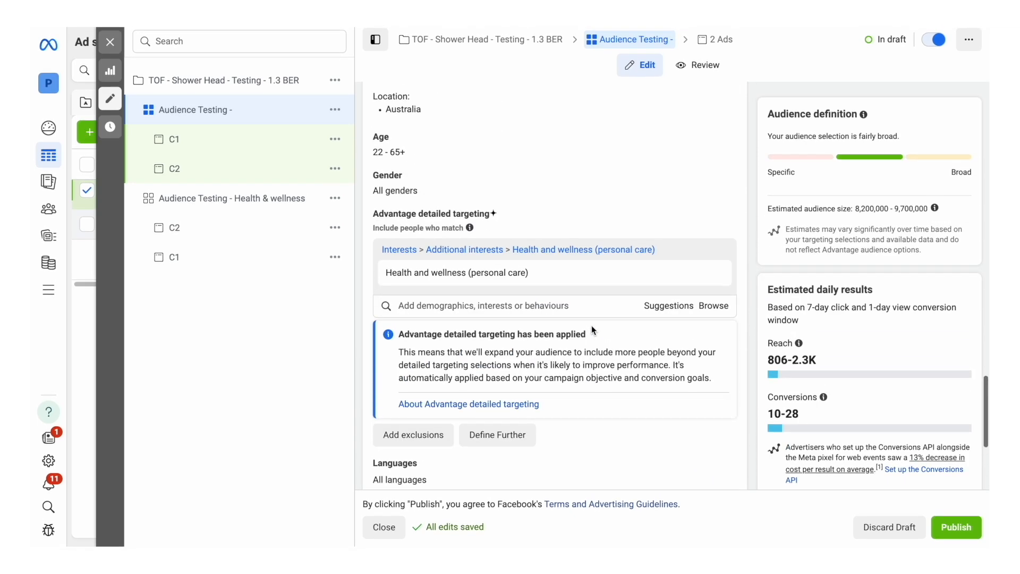
{"action": "scroll", "coordinate": [592, 325], "scroll_direction": "up", "scroll_amount": 1}
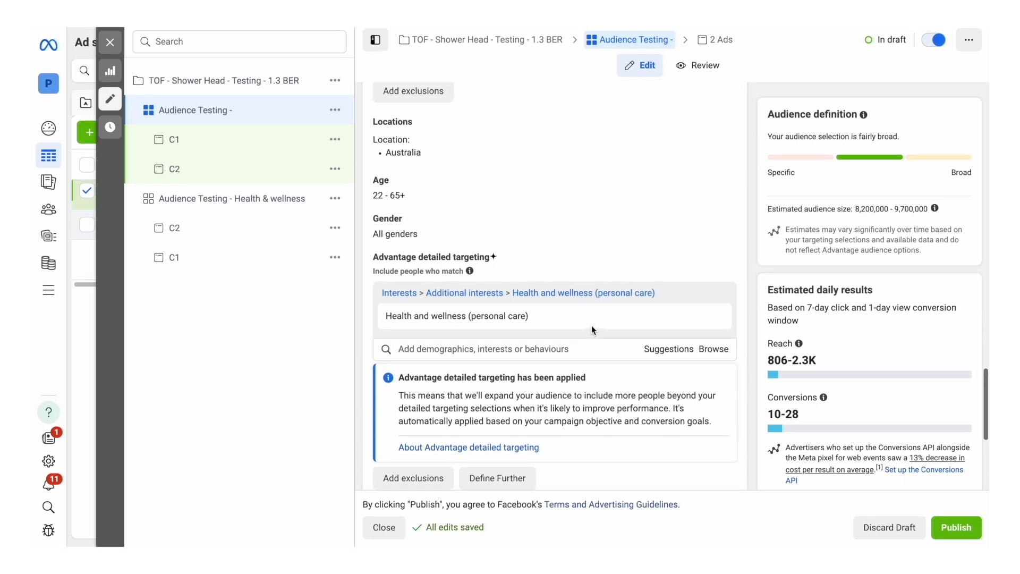
{"action": "left_click", "coordinate": [674, 352]}
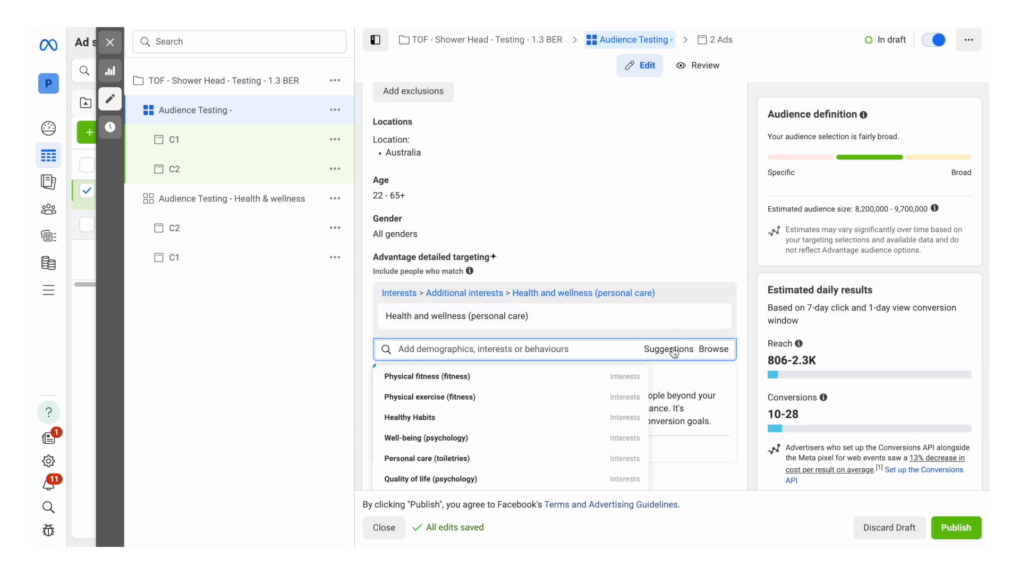
{"action": "scroll", "coordinate": [673, 353], "scroll_direction": "down", "scroll_amount": 2}
{"action": "mouse_move", "coordinate": [505, 333]}
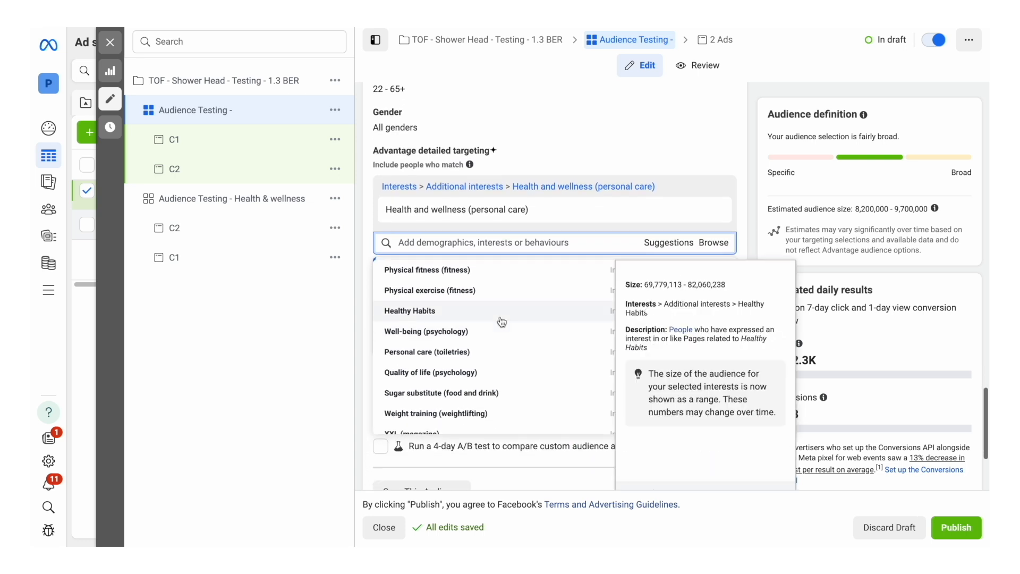
{"action": "left_click", "coordinate": [509, 352]}
{"action": "mouse_move", "coordinate": [585, 212]}
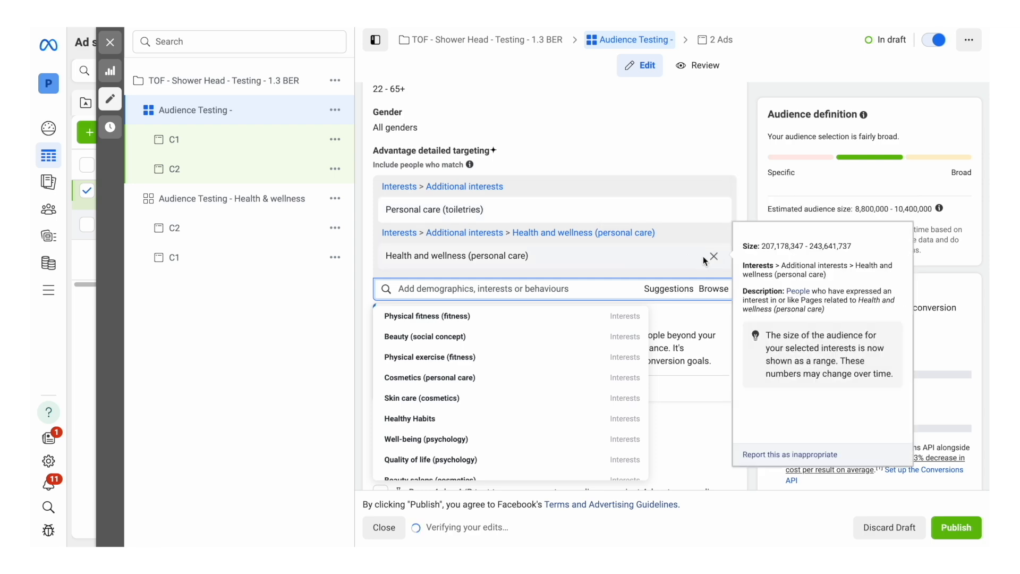
{"action": "left_click", "coordinate": [714, 255]}
Step: Complete the duplicated ad set's name as "Audience Testing - Personal care"
{"action": "scroll", "coordinate": [547, 164], "scroll_direction": "up", "scroll_amount": 15}
{"action": "left_click", "coordinate": [483, 132]}
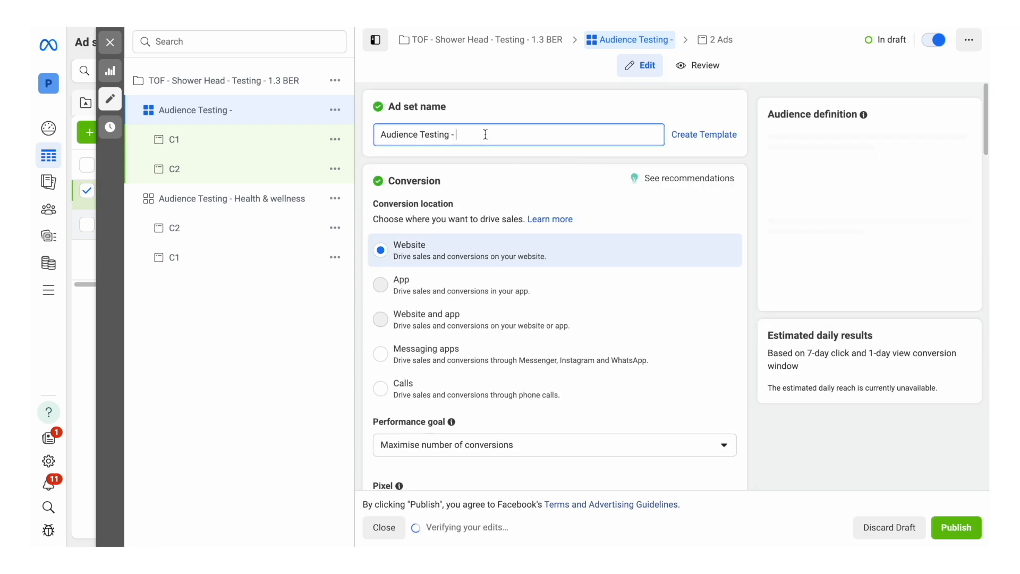
{"action": "type", "text": "Personal care"}
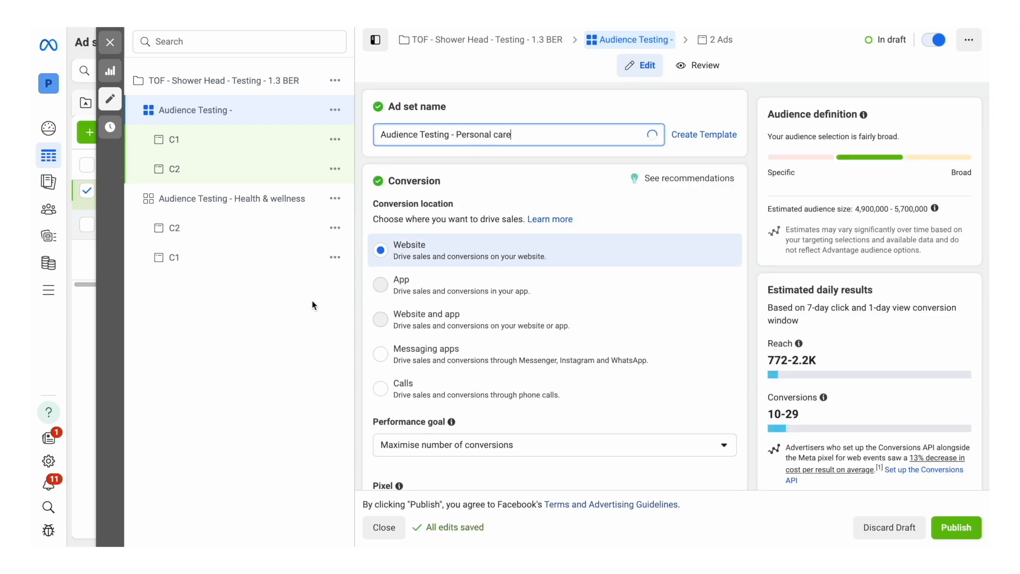
{"action": "left_click", "coordinate": [260, 342]}
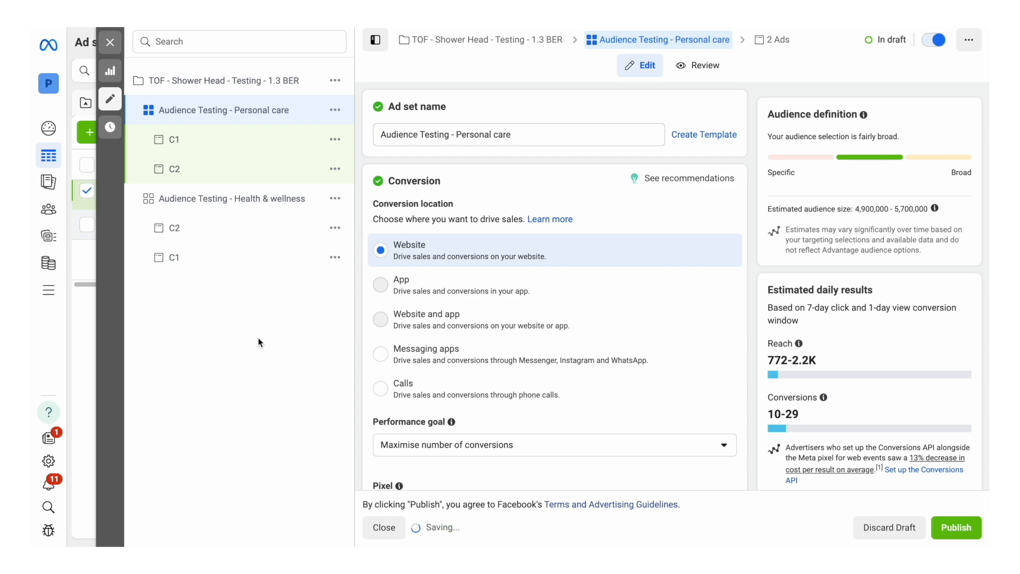
Step: Duplicate the Audience Testing - Personal care ad set into the original campaign as three copies
{"action": "left_click", "coordinate": [335, 111]}
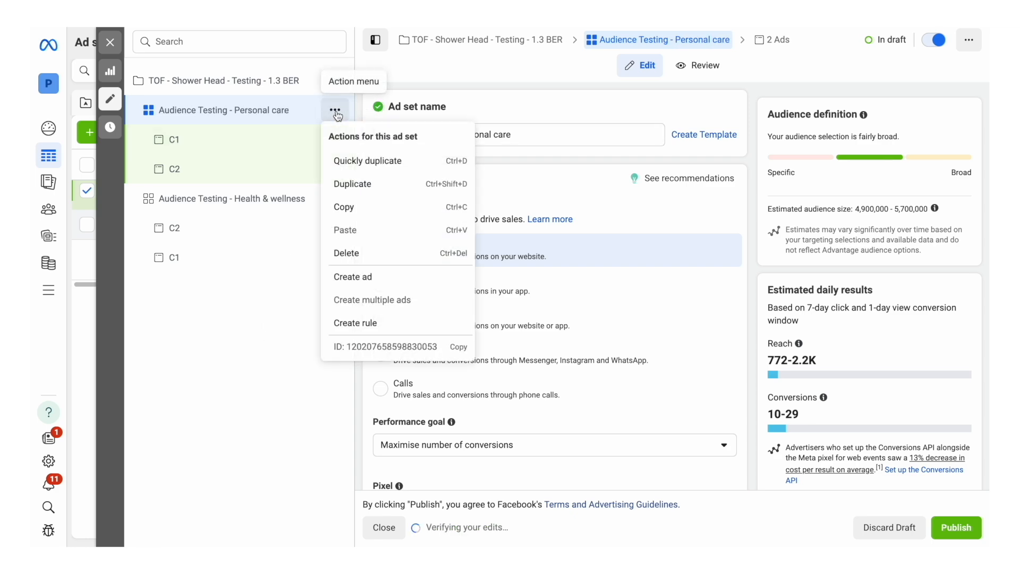
{"action": "left_click", "coordinate": [343, 184]}
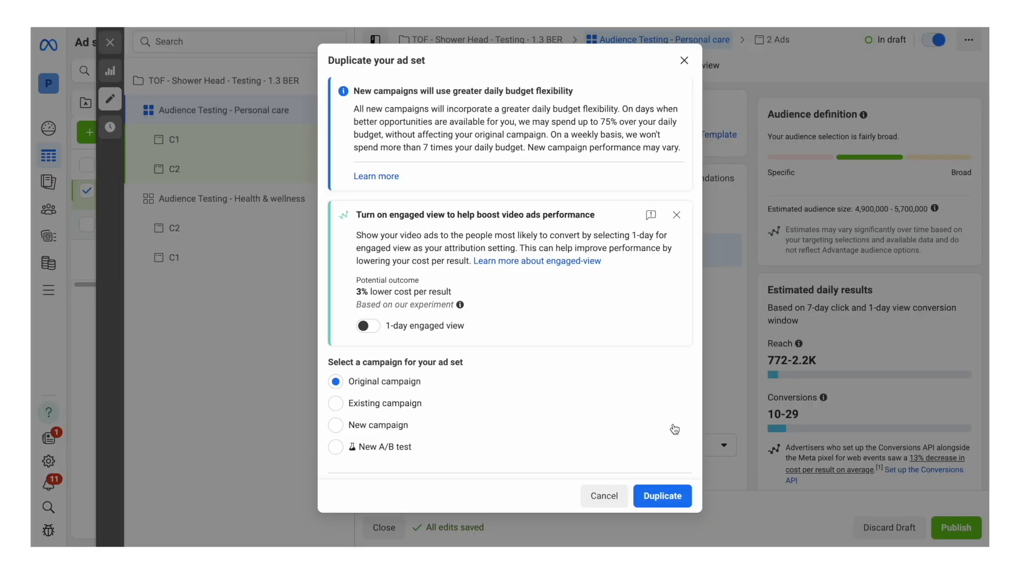
{"action": "left_click", "coordinate": [665, 496]}
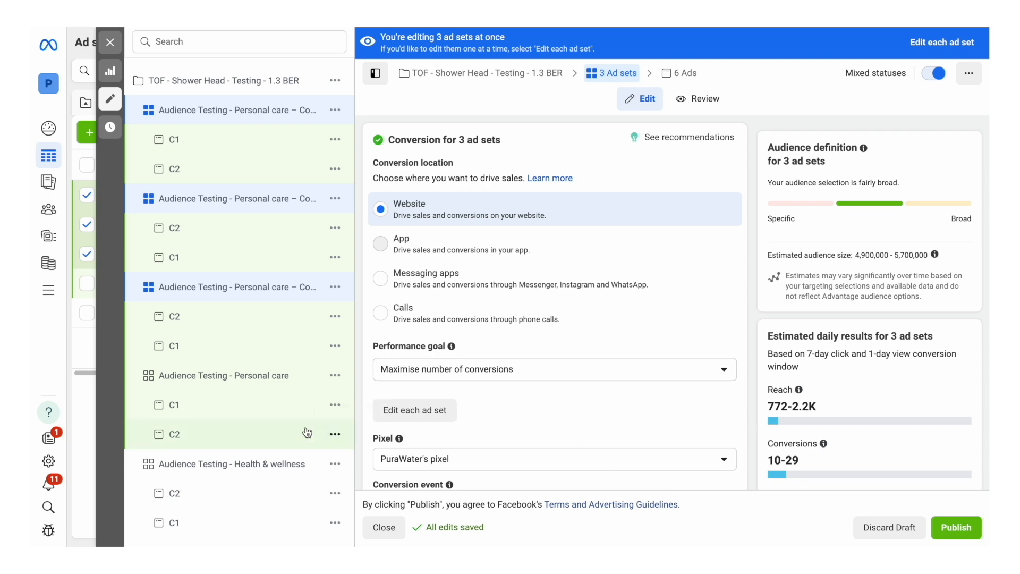
Step: In the lowest Personal care copy's detailed targeting, replace Personal care (toiletries) with the suggested interest Skin care (cosmetics)
{"action": "left_click", "coordinate": [260, 289]}
{"action": "scroll", "coordinate": [567, 134], "scroll_direction": "down", "scroll_amount": 8}
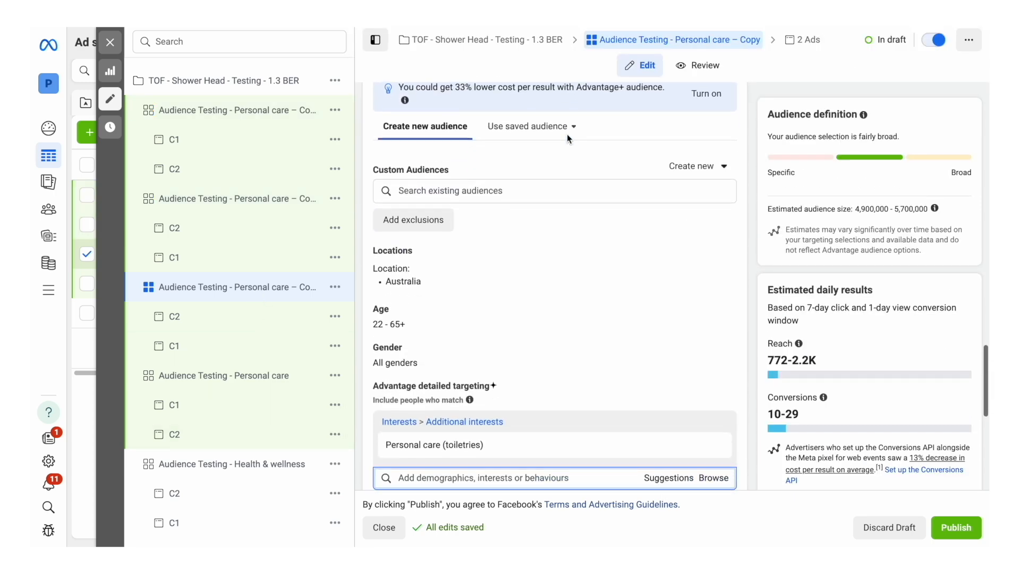
{"action": "left_click", "coordinate": [660, 275]}
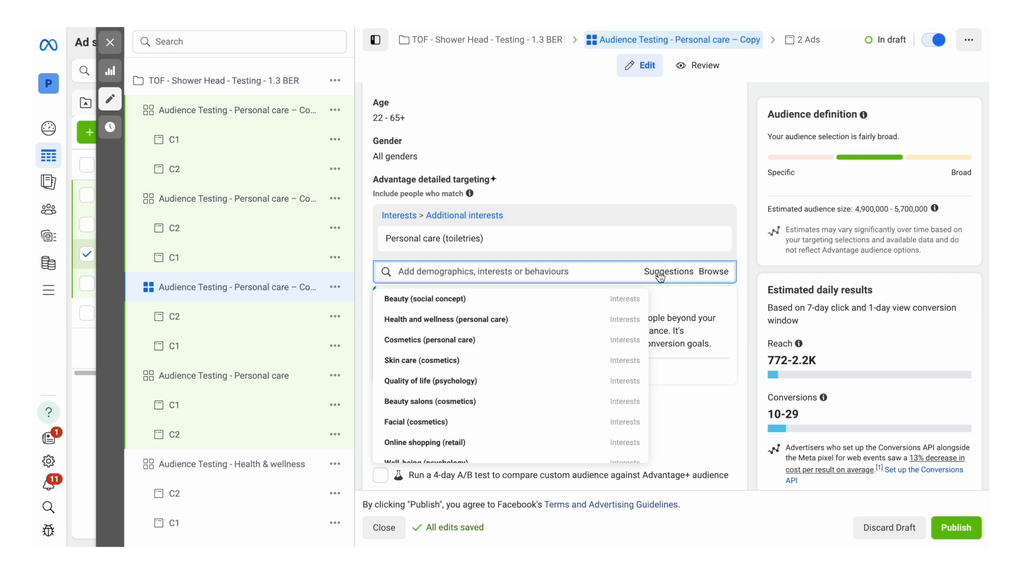
{"action": "mouse_move", "coordinate": [449, 366]}
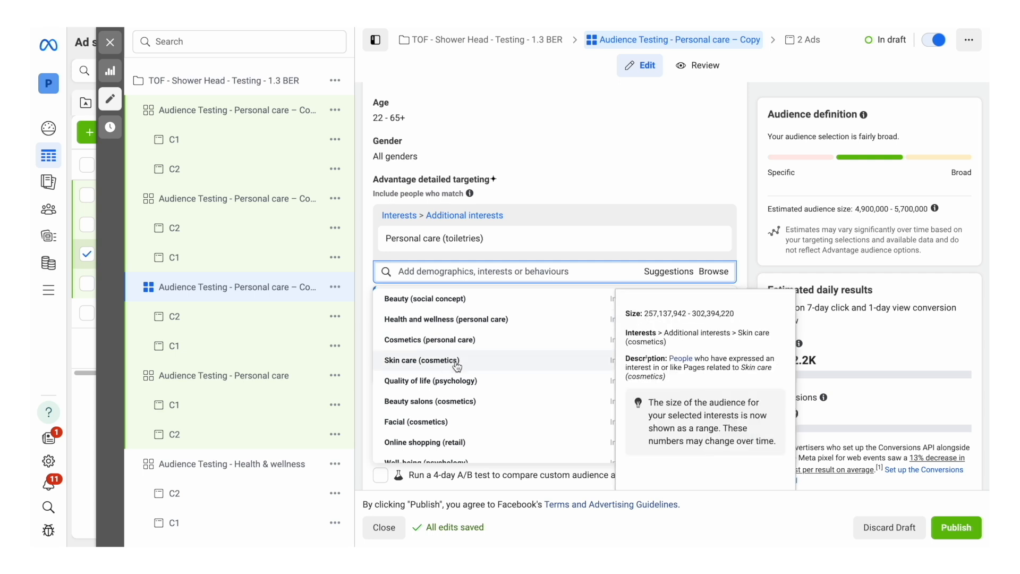
{"action": "left_click", "coordinate": [460, 364]}
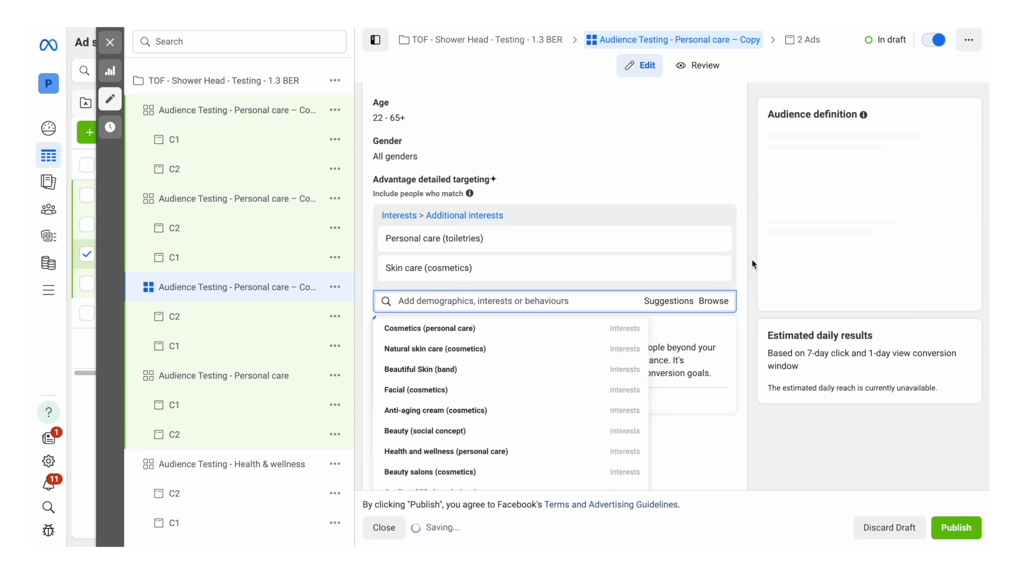
{"action": "left_click", "coordinate": [714, 239]}
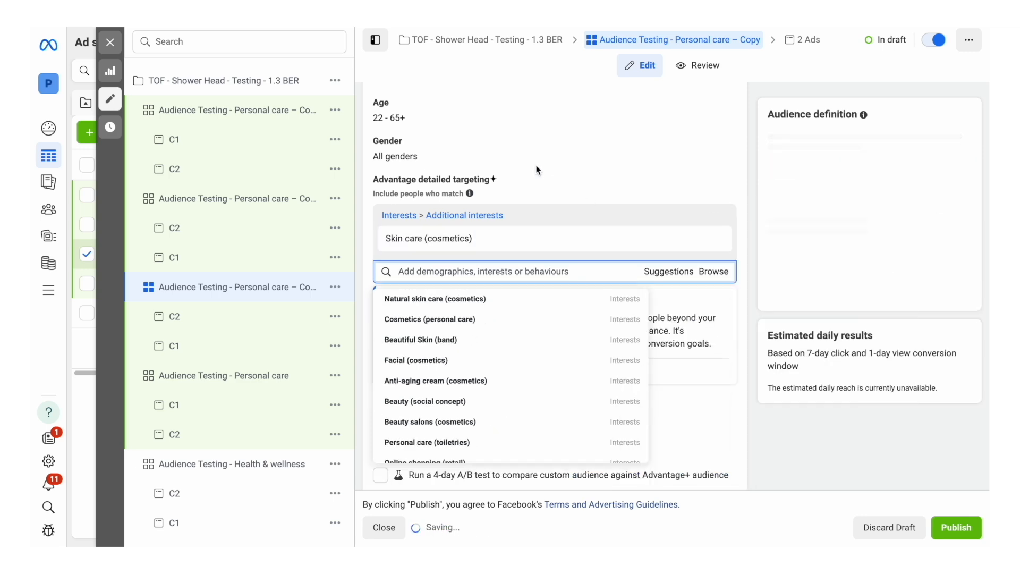
Step: Rename the lowest Personal care copy as "Audience Testing - Skin care" and open the copy above it
{"action": "scroll", "coordinate": [537, 167], "scroll_direction": "up", "scroll_amount": 10}
{"action": "left_click_drag", "start_coordinate": [550, 133], "coordinate": [457, 137]}
{"action": "type", "text": "Skin care"}
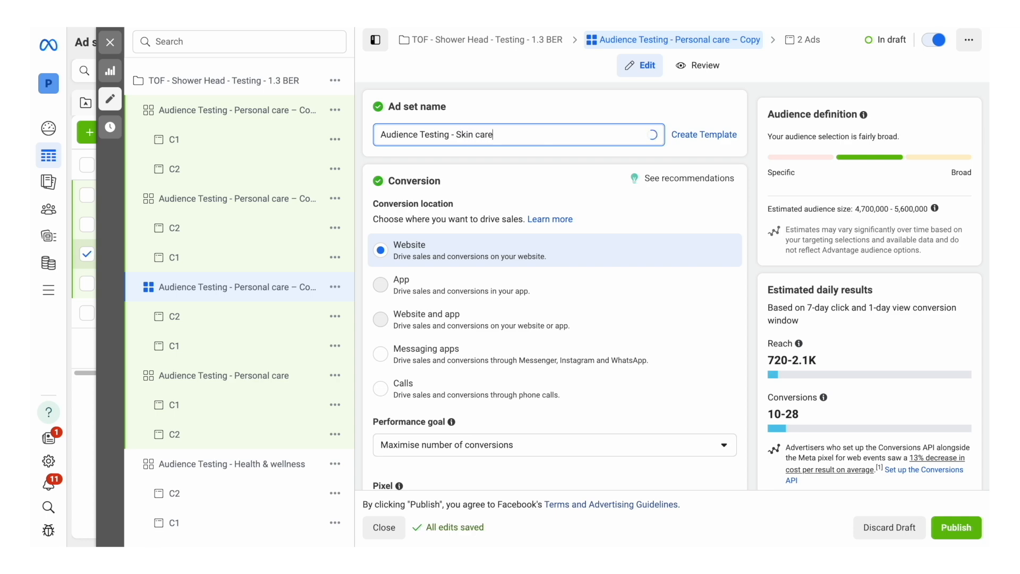
{"action": "left_click", "coordinate": [237, 200]}
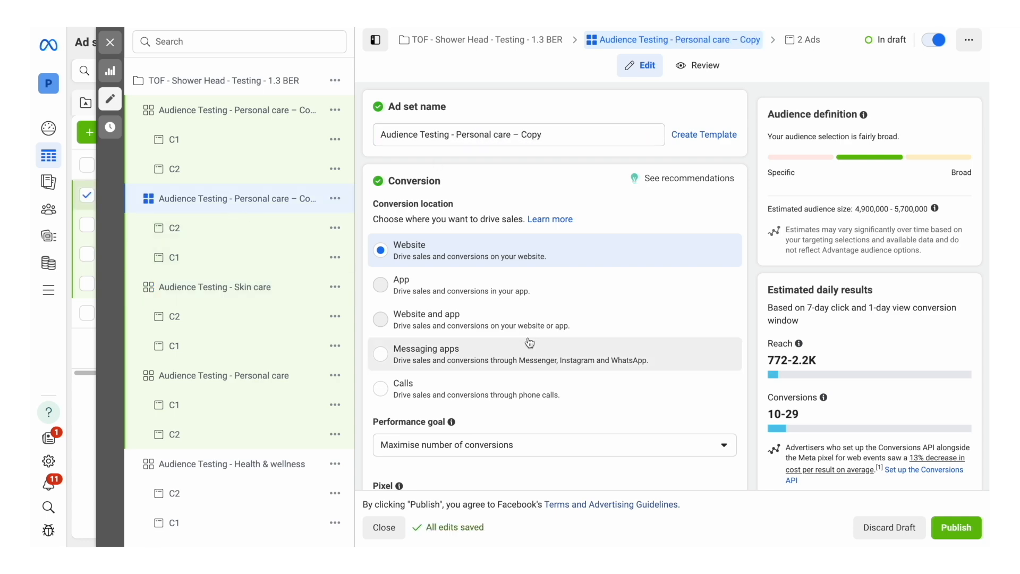
Step: In the open ad set copy, replace Personal care (toiletries) with the suggested interest Spas (personal care) and rename it "Audience Testing - Spas"
{"action": "scroll", "coordinate": [530, 342], "scroll_direction": "down", "scroll_amount": 15}
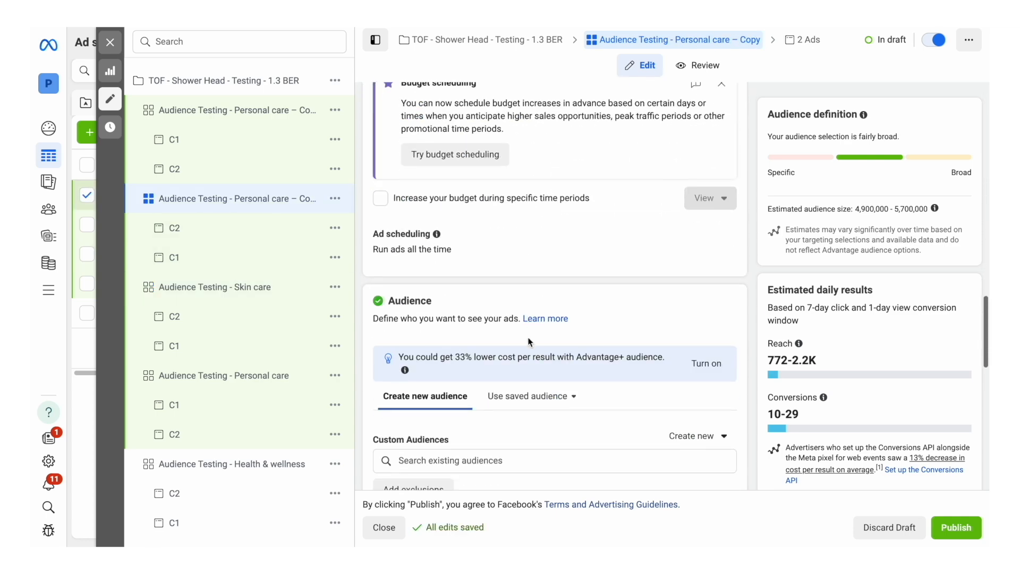
{"action": "scroll", "coordinate": [529, 340], "scroll_direction": "down", "scroll_amount": 5}
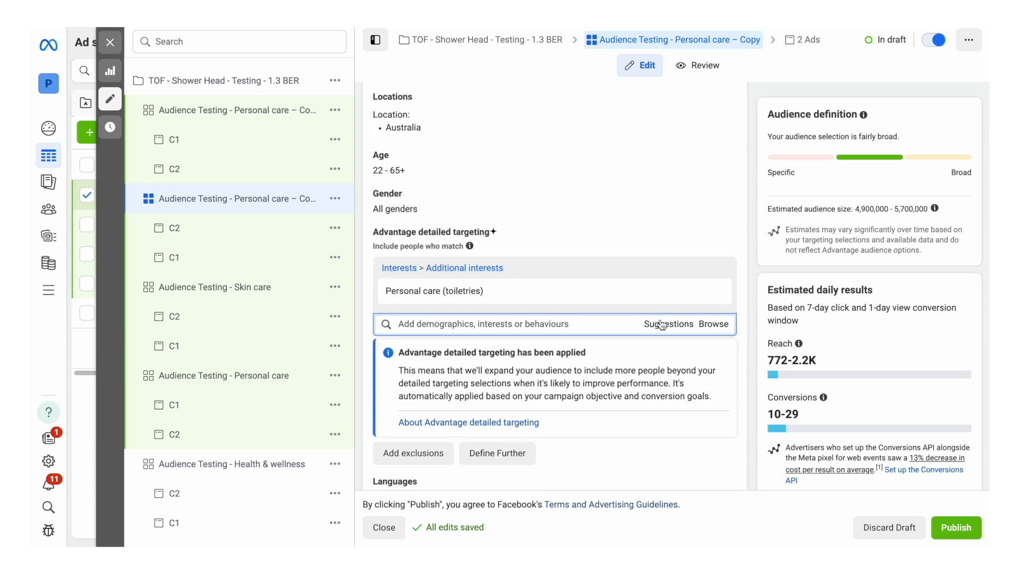
{"action": "left_click", "coordinate": [661, 325]}
{"action": "scroll", "coordinate": [467, 434], "scroll_direction": "down", "scroll_amount": 2}
{"action": "left_click", "coordinate": [466, 434]}
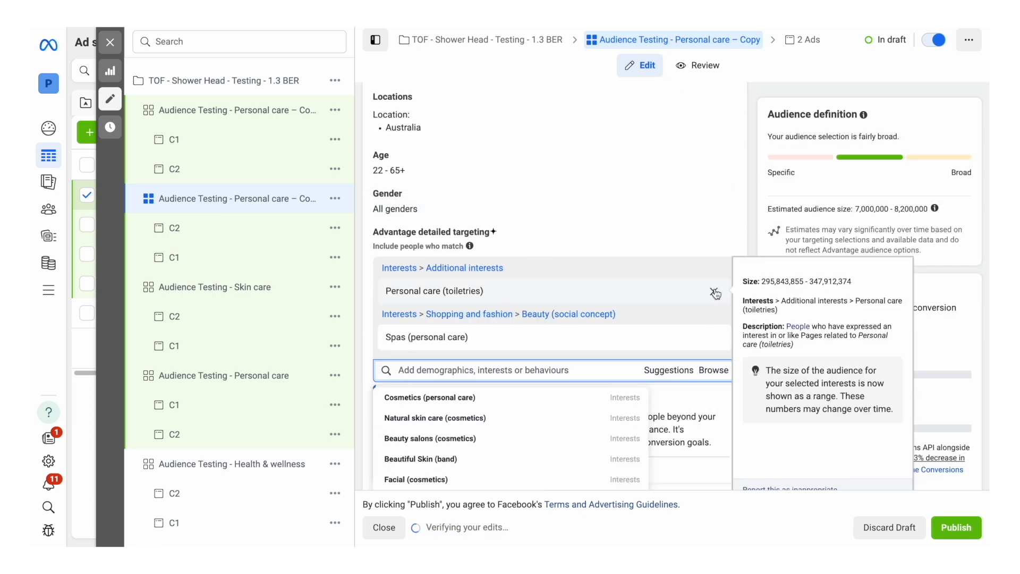
{"action": "left_click", "coordinate": [716, 293]}
{"action": "left_click_drag", "start_coordinate": [543, 135], "coordinate": [460, 136]}
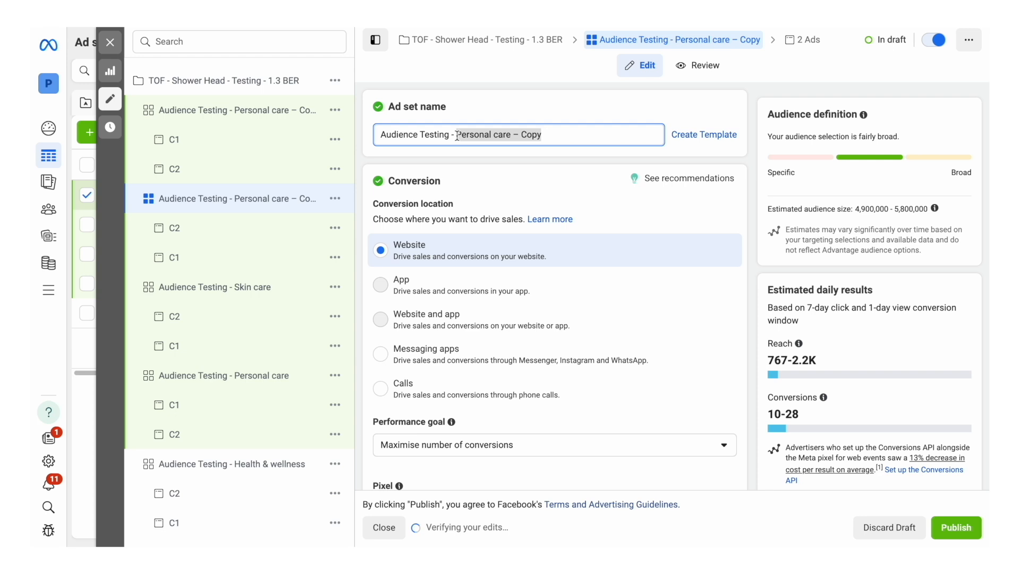
{"action": "type", "text": "Spas"}
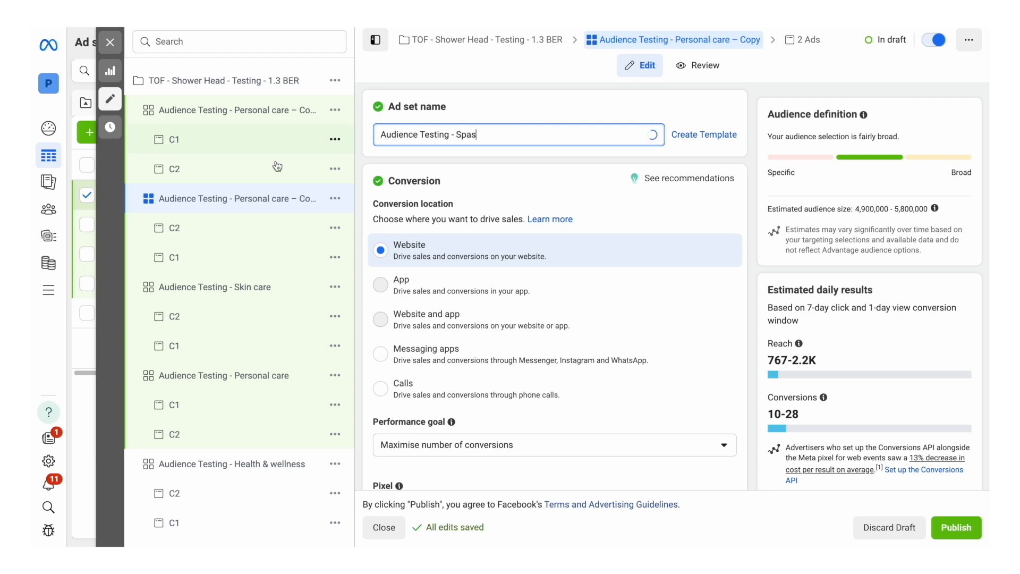
Step: Rename the remaining Personal care copy as "Audience Testing - Broad" and remove its Personal care (toiletries) interest from detailed targeting
{"action": "left_click", "coordinate": [244, 124]}
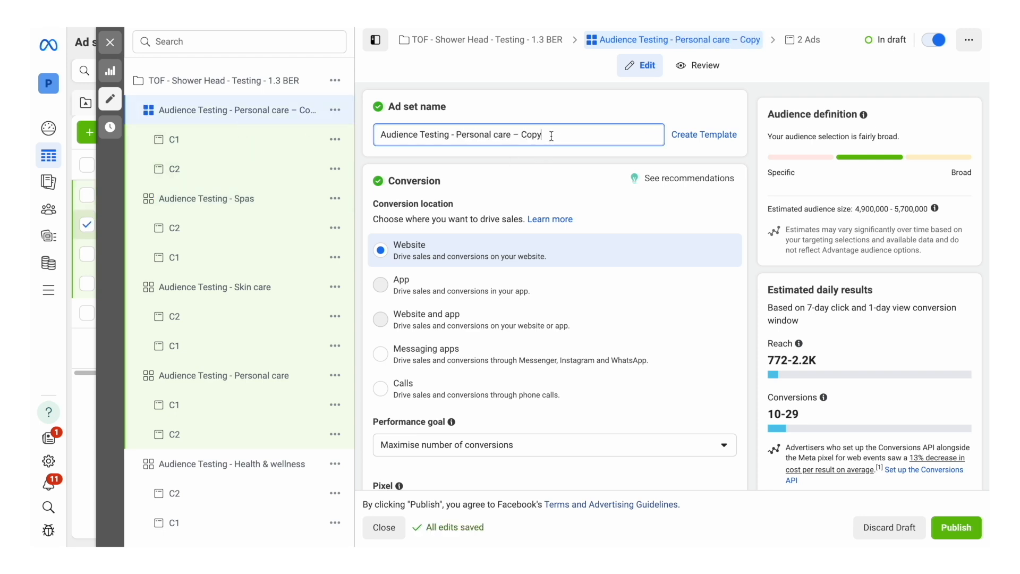
{"action": "left_click_drag", "start_coordinate": [551, 135], "coordinate": [461, 137]}
{"action": "type", "text": "Br"}
{"action": "scroll", "coordinate": [585, 307], "scroll_direction": "down", "scroll_amount": 15}
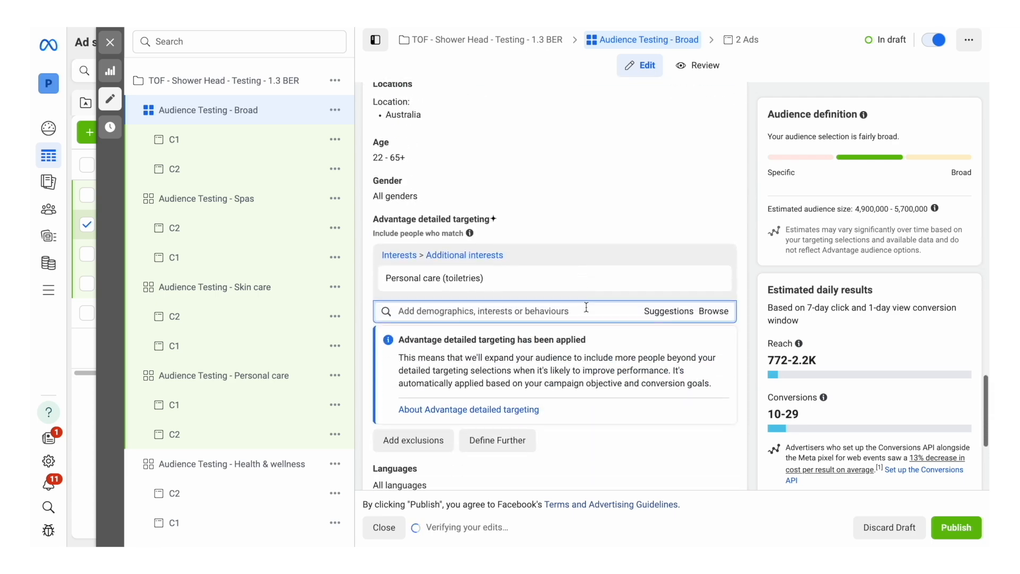
{"action": "scroll", "coordinate": [586, 307], "scroll_direction": "down", "scroll_amount": 2}
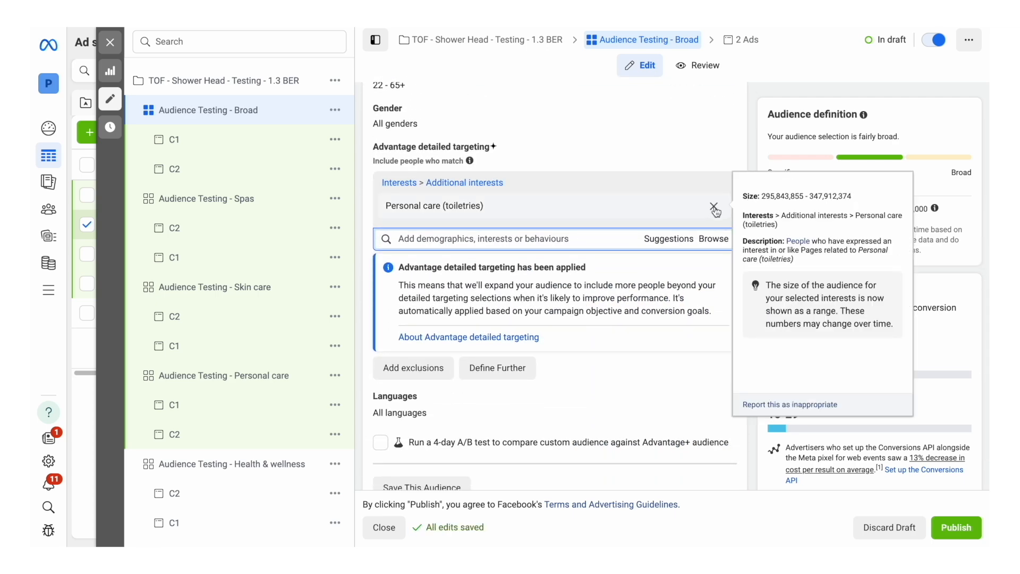
{"action": "left_click", "coordinate": [713, 207]}
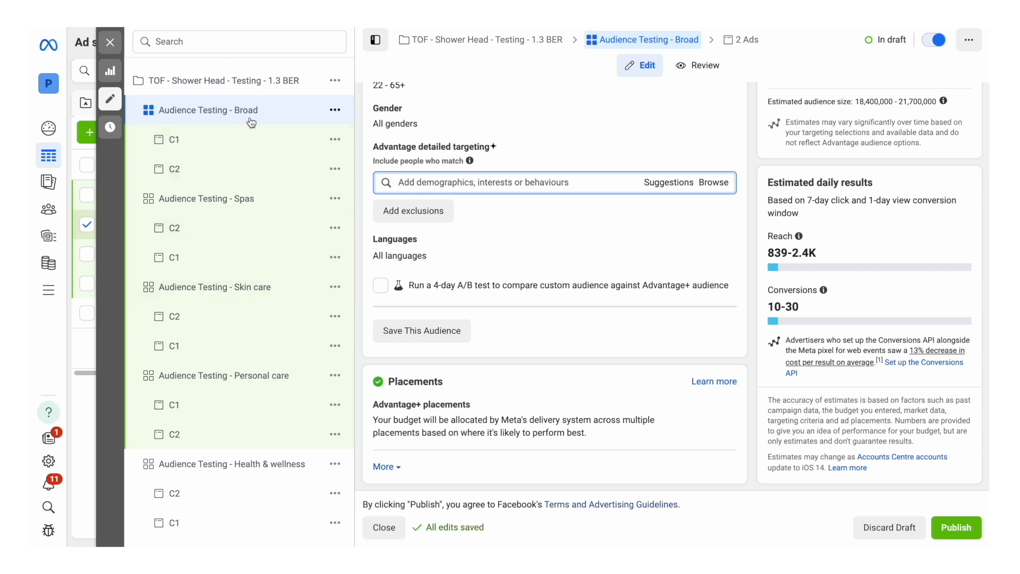
Step: Select the Broad, Spas, Skin care and Personal care ad sets together and publish them, approving the temporary hold of funds
{"action": "left_click", "coordinate": [250, 378], "text": "shift"}
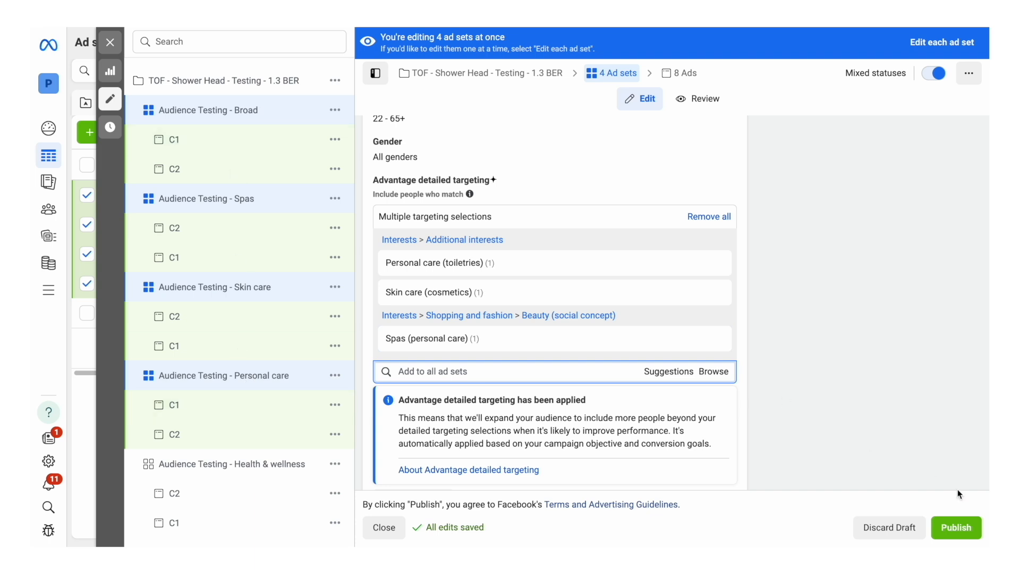
{"action": "left_click", "coordinate": [957, 528]}
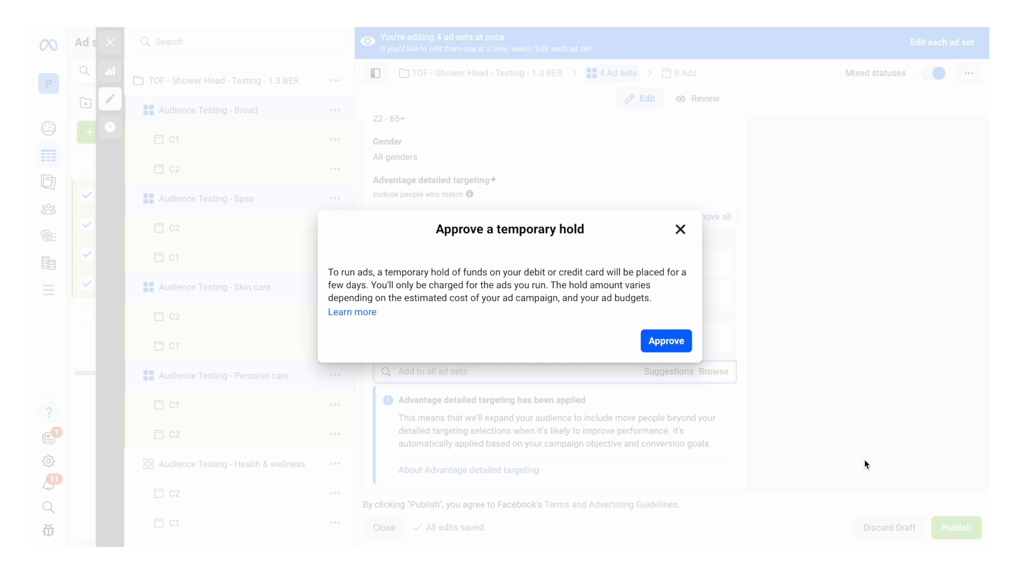
{"action": "left_click", "coordinate": [674, 349]}
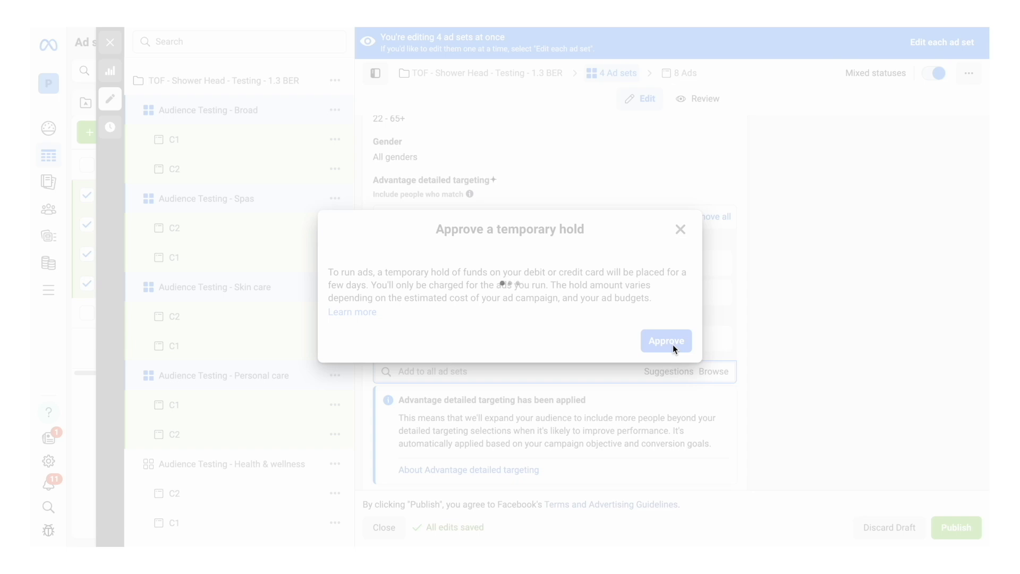
{"action": "left_click", "coordinate": [676, 350]}
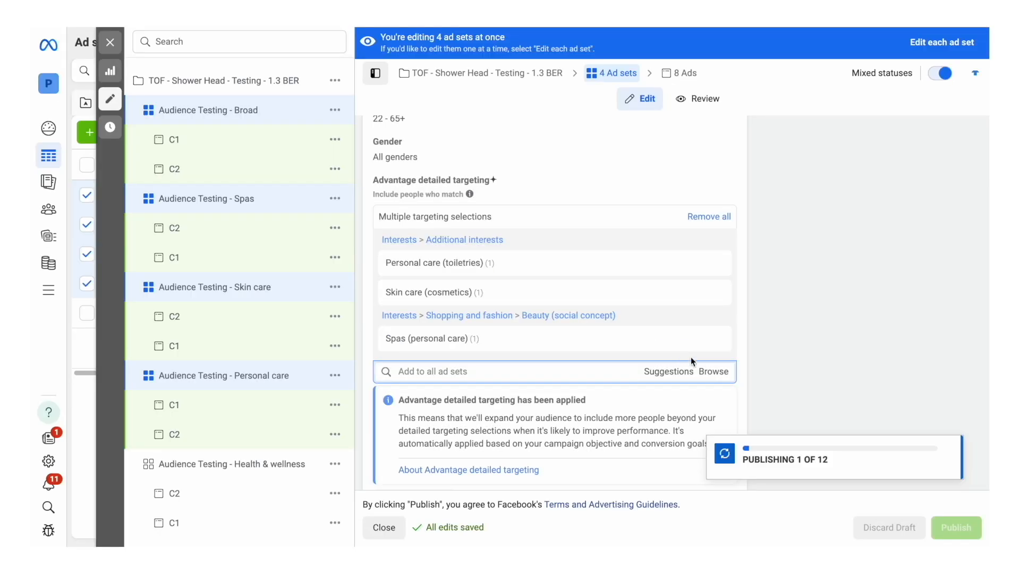